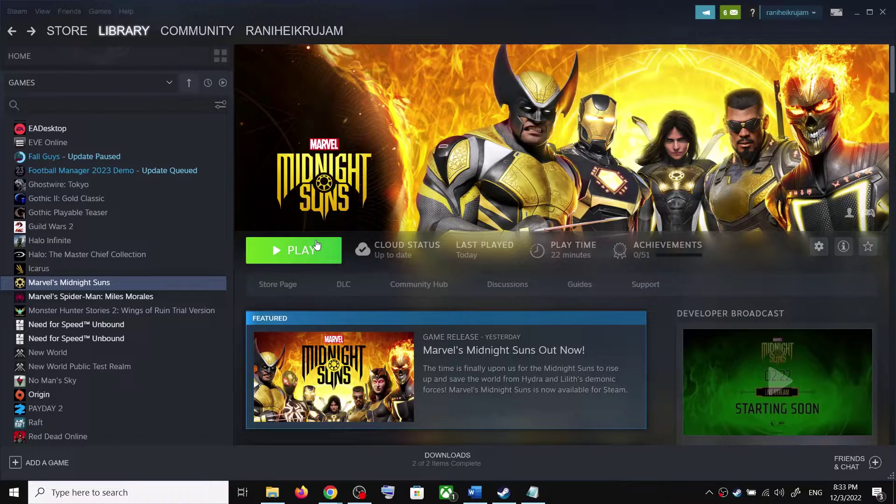
- Switch to the Word document with the Midnight Suns fixes and review step 1 about skipping the 2K launcher
{"action": "left_click", "coordinate": [475, 493]}
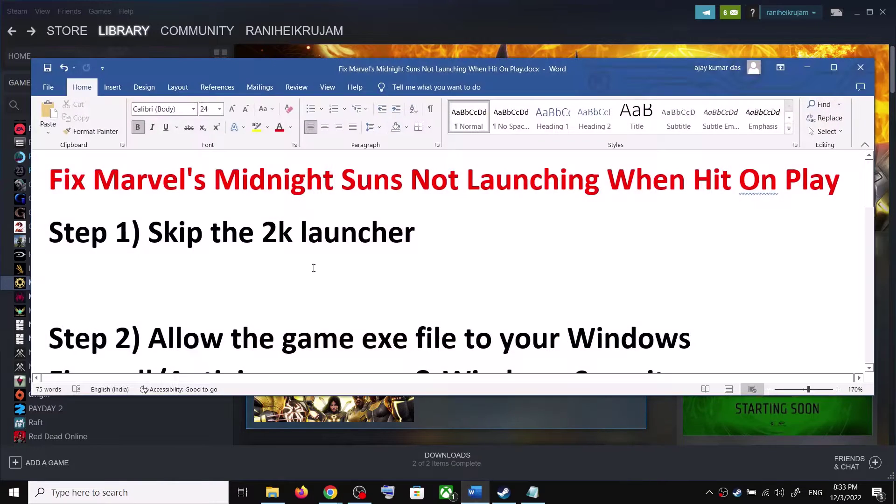
{"action": "left_click_drag", "start_coordinate": [146, 228], "coordinate": [415, 233]}
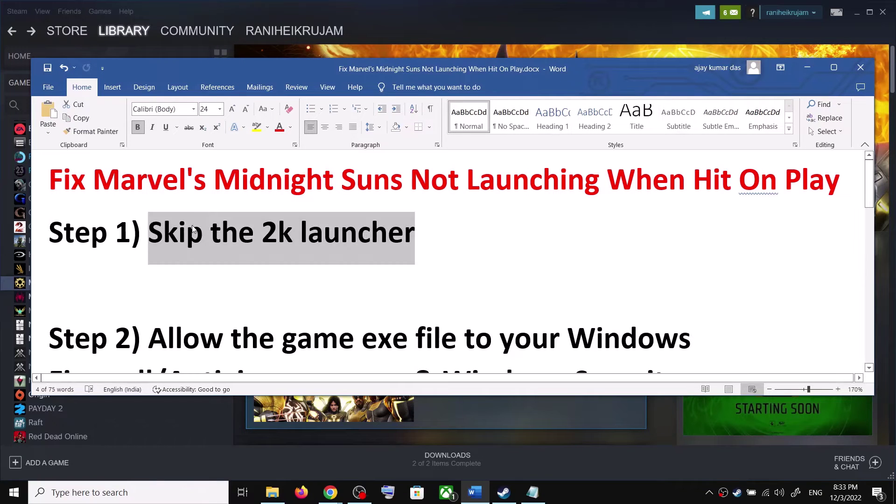
{"action": "left_click", "coordinate": [807, 68]}
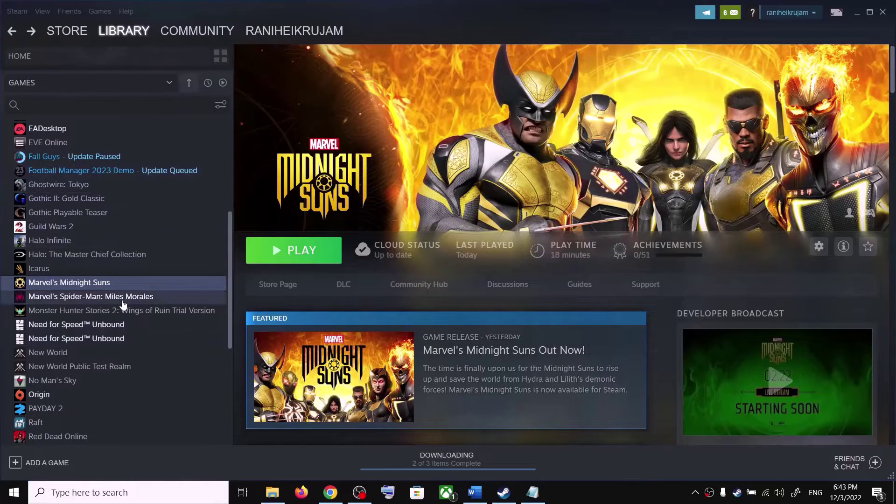
- Open the properties of Marvel's Midnight Suns and copy the C: drive launch command from the Word document on disabling the 2K Launcher
{"action": "right_click", "coordinate": [124, 283]}
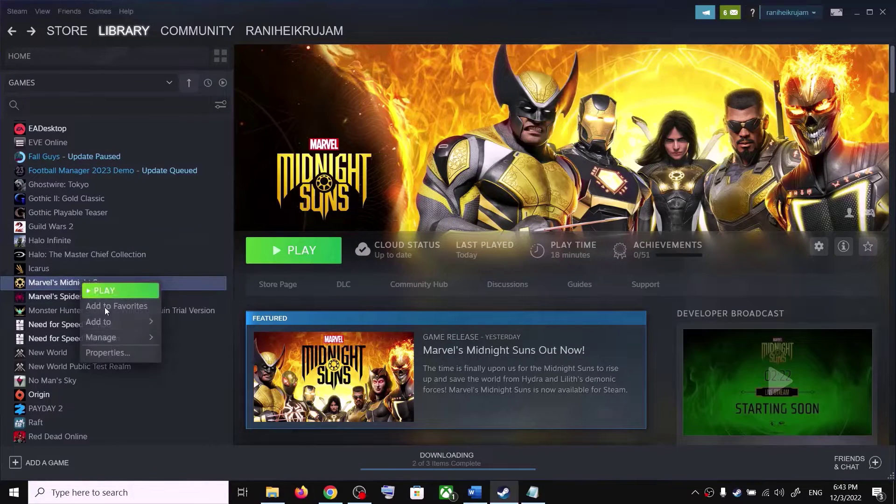
{"action": "left_click", "coordinate": [111, 351]}
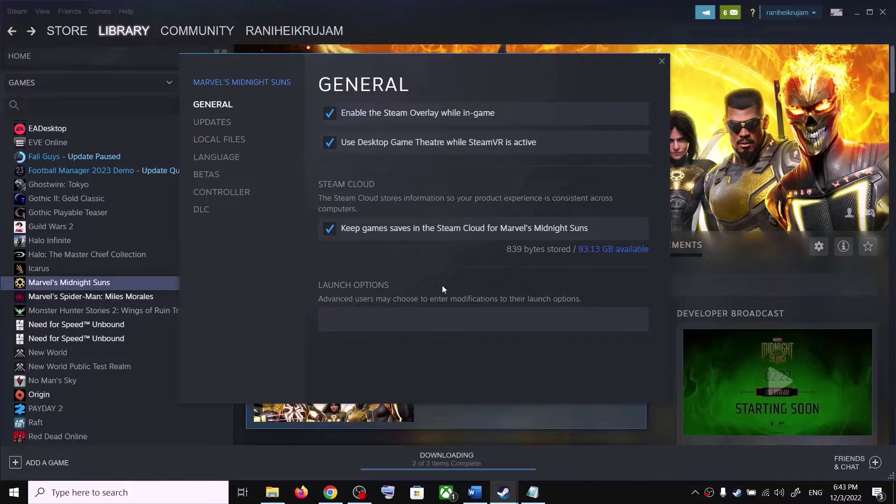
{"action": "left_click", "coordinate": [476, 494]}
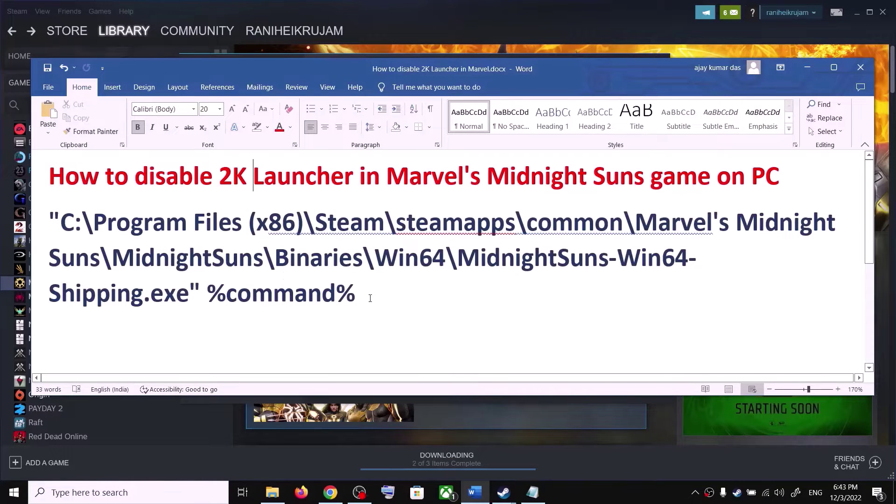
{"action": "left_click_drag", "start_coordinate": [342, 289], "coordinate": [45, 219]}
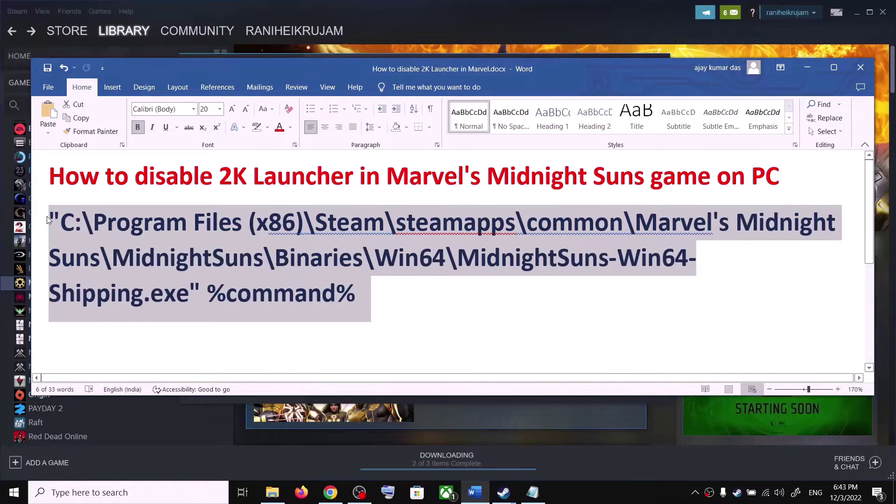
{"action": "left_click", "coordinate": [806, 69]}
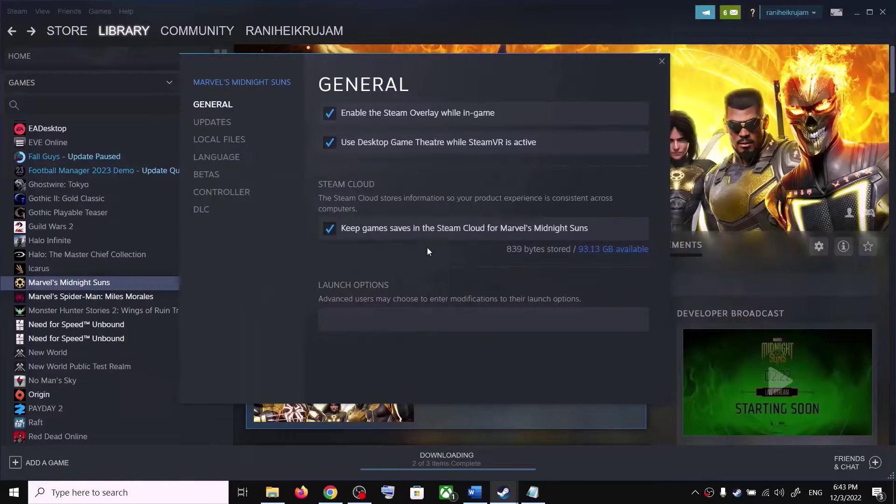
- Set the launch options to "C:\Program Files (x86)\Steam\steamapps\common\Marvel's Midnight Suns\MidnightSuns\Binaries\Win64\MidnightSuns-Win64-Shipping.exe" %command% and close the properties
{"action": "left_click", "coordinate": [325, 315]}
{"action": "key", "text": "ctrl+v"}
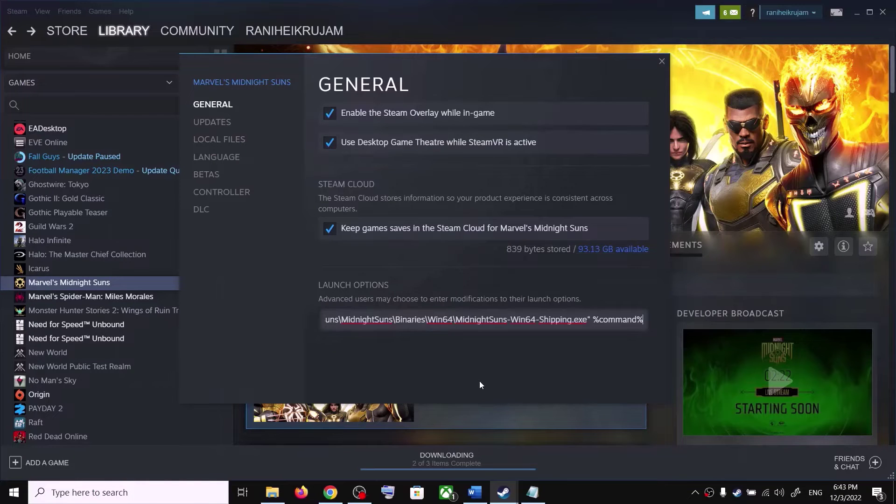
{"action": "left_click", "coordinate": [479, 364]}
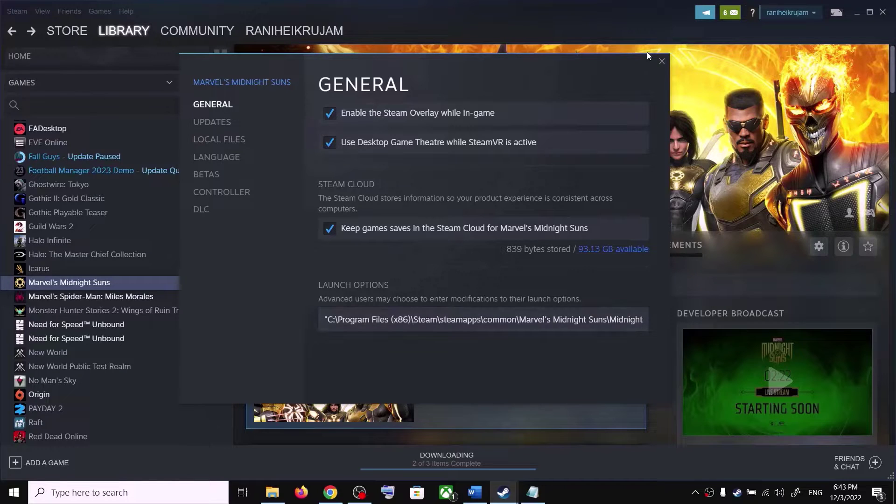
{"action": "left_click", "coordinate": [663, 62]}
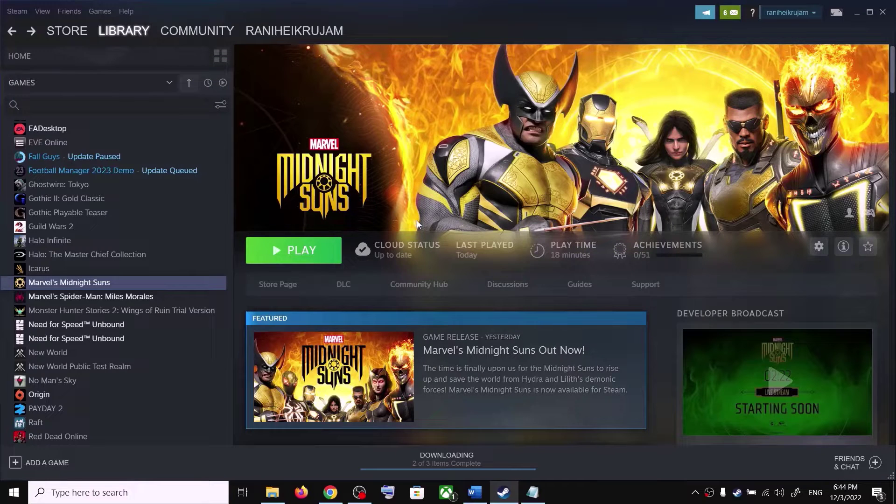
- Copy the launch command beginning with "F:\SteamLibrary" from the Word document and return to Steam
{"action": "left_click", "coordinate": [475, 494]}
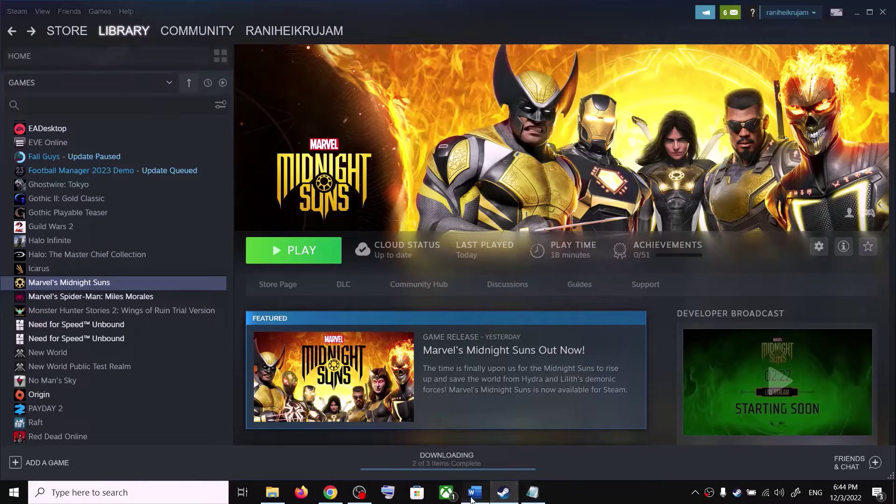
{"action": "scroll", "coordinate": [195, 265], "scroll_direction": "down", "scroll_amount": 3}
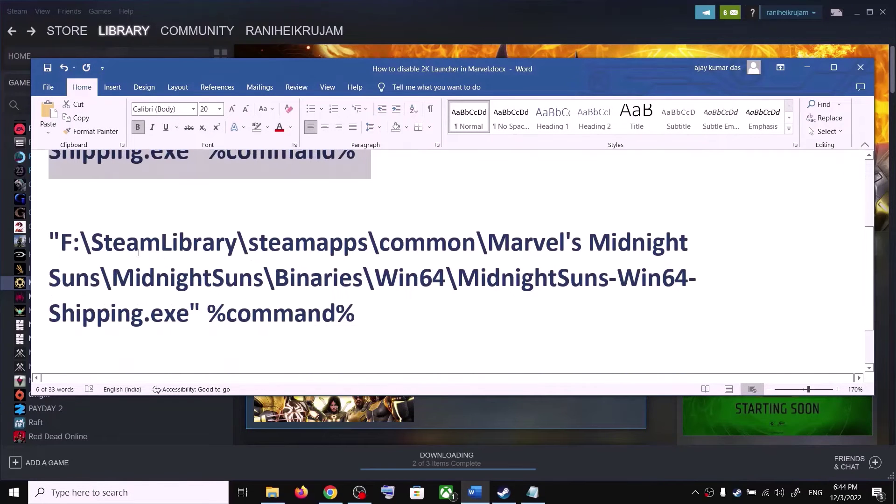
{"action": "left_click_drag", "start_coordinate": [74, 239], "coordinate": [61, 241]}
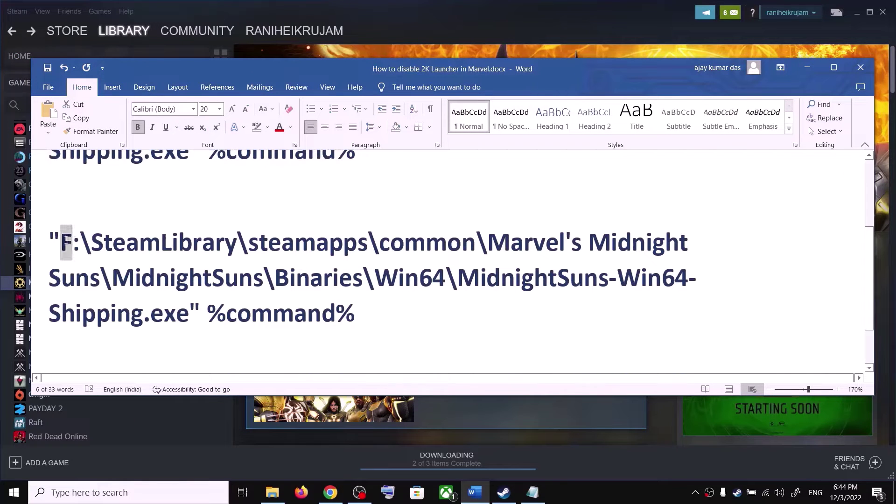
{"action": "left_click", "coordinate": [100, 279]}
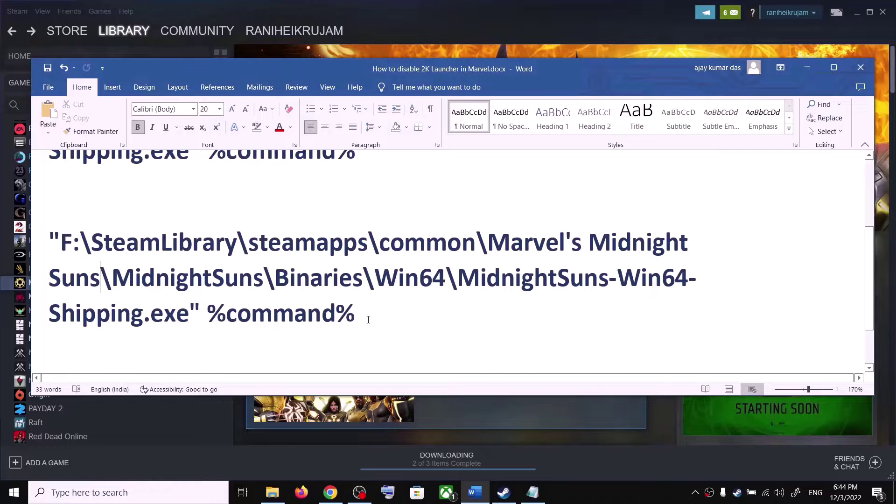
{"action": "left_click_drag", "start_coordinate": [246, 296], "coordinate": [46, 241]}
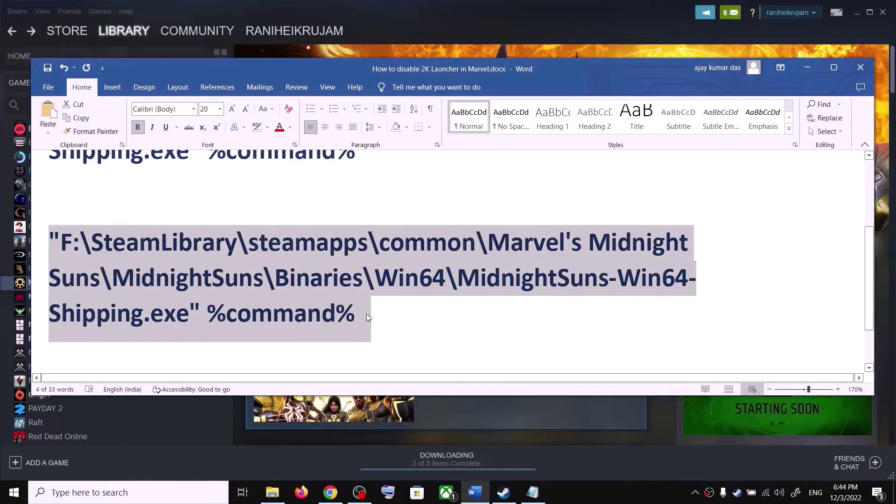
{"action": "left_click", "coordinate": [475, 492]}
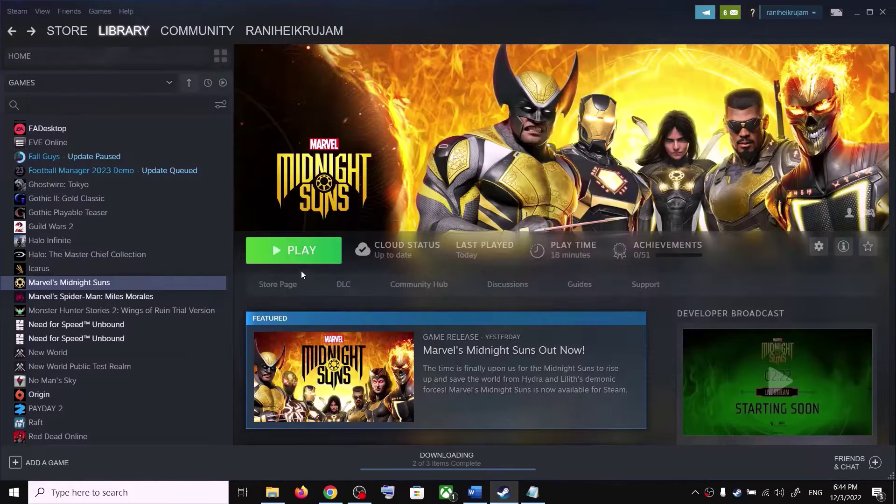
- Replace the launch options of Marvel's Midnight Suns with "F:\SteamLibrary\steamapps\common\Marvel's Midnight Suns\MidnightSuns\Binaries\Win64\MidnightSuns-Win64-Shipping.exe" %command%
{"action": "right_click", "coordinate": [156, 285]}
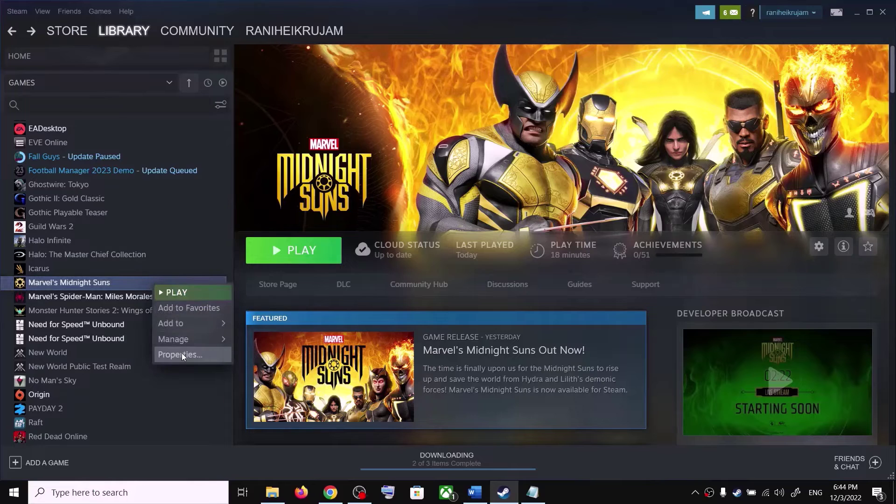
{"action": "left_click", "coordinate": [454, 295]}
{"action": "left_click", "coordinate": [388, 322]}
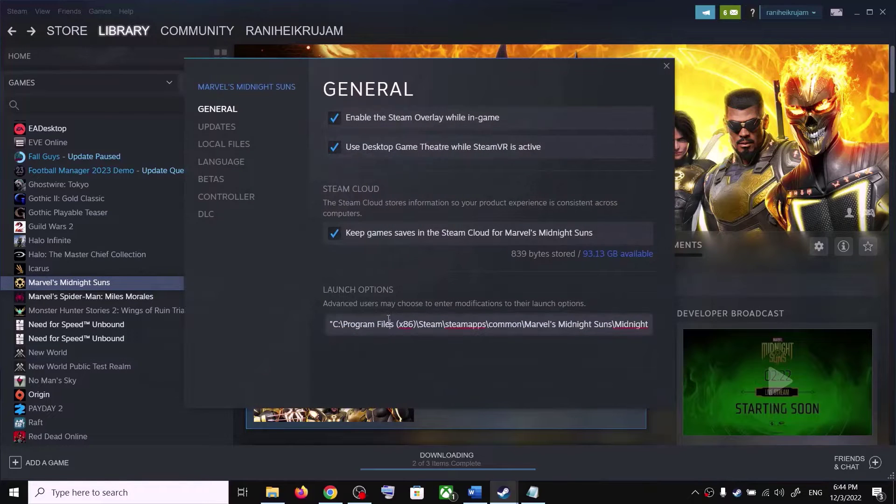
{"action": "key", "text": "ctrl+a"}
{"action": "key", "text": "End"}
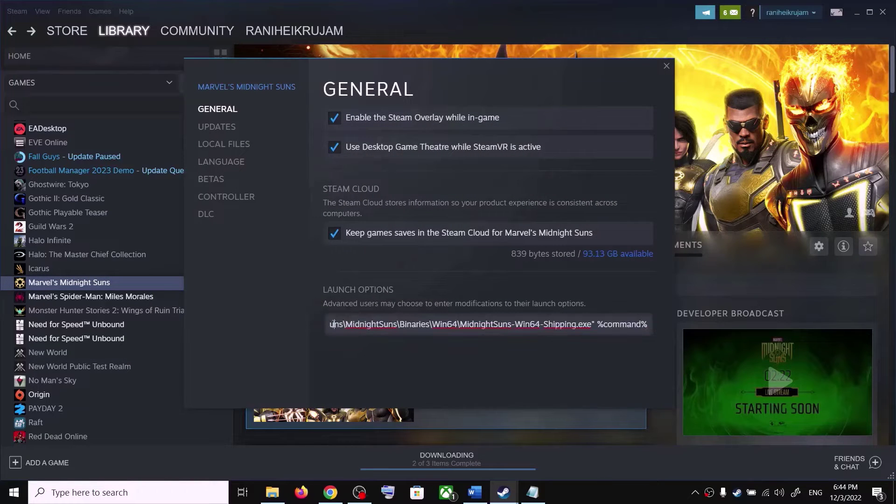
{"action": "left_click_drag", "start_coordinate": [334, 324], "coordinate": [312, 331]}
{"action": "left_click", "coordinate": [345, 327]}
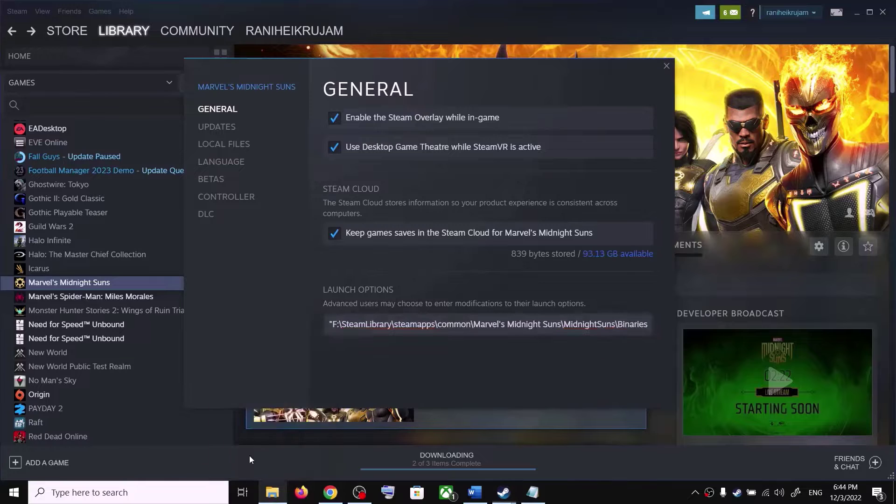
- Check the available drives and their letters under This PC in File Explorer, then return to the game properties in Steam
{"action": "left_click", "coordinate": [272, 493]}
{"action": "left_click", "coordinate": [130, 250]}
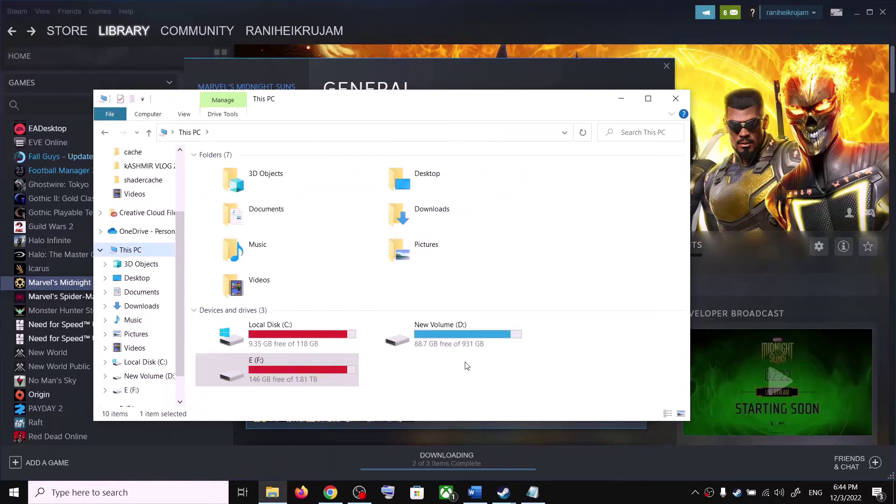
{"action": "left_click", "coordinate": [648, 98]}
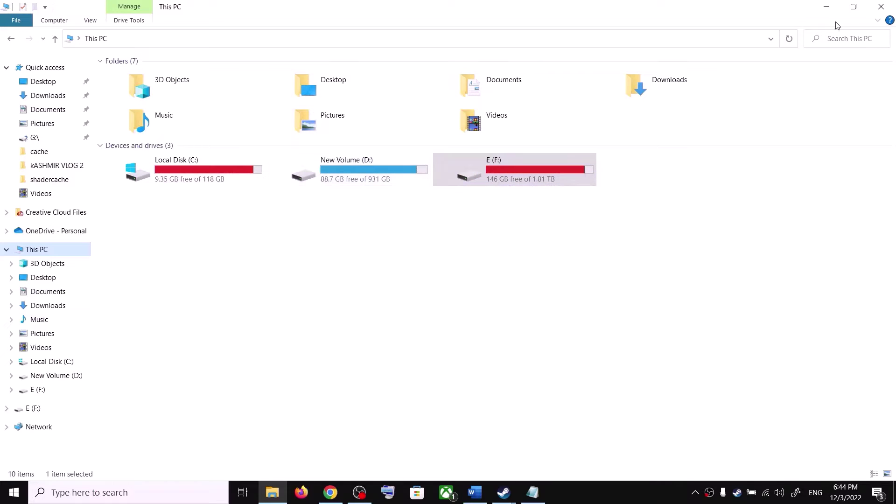
{"action": "left_click", "coordinate": [827, 7]}
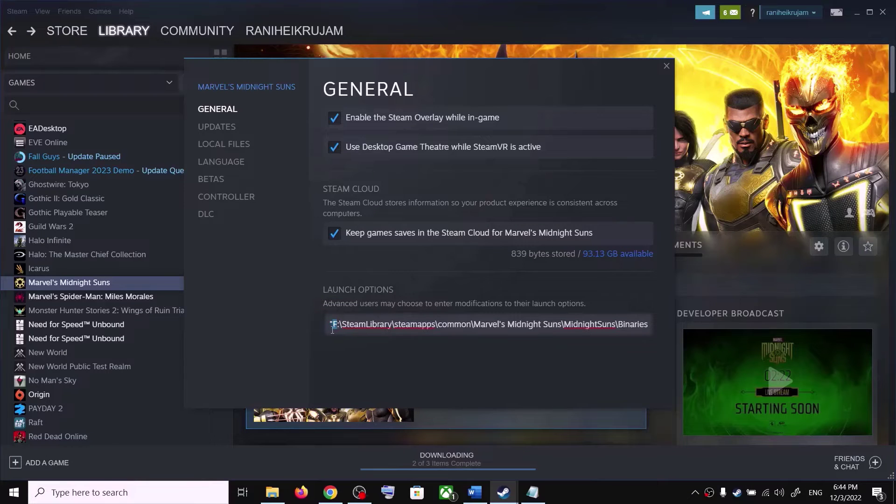
- Try drive letters D and E in the launch options path, restore the letter F and close the game properties
{"action": "type", "text": "D"}
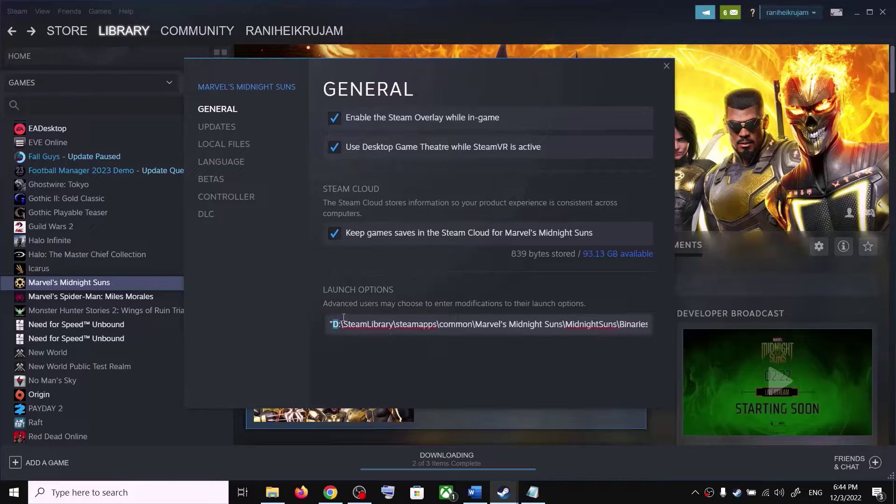
{"action": "type", "text": "E"}
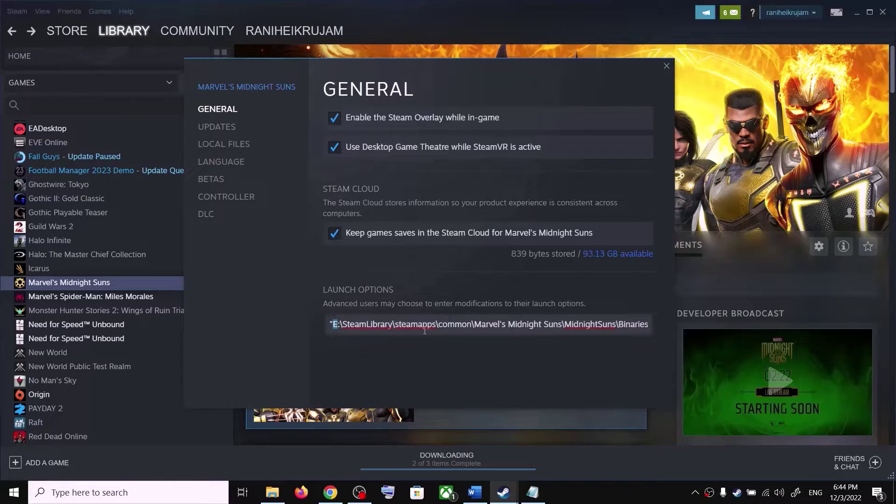
{"action": "type", "text": "F"}
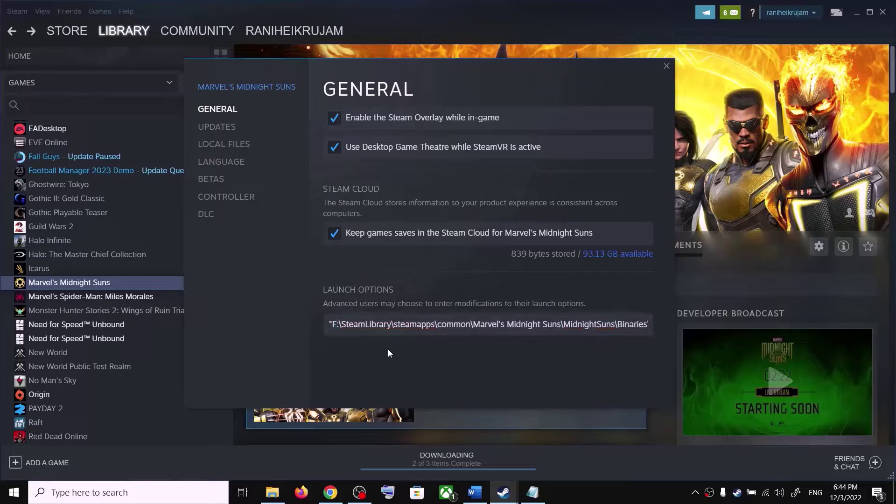
{"action": "left_click", "coordinate": [666, 66]}
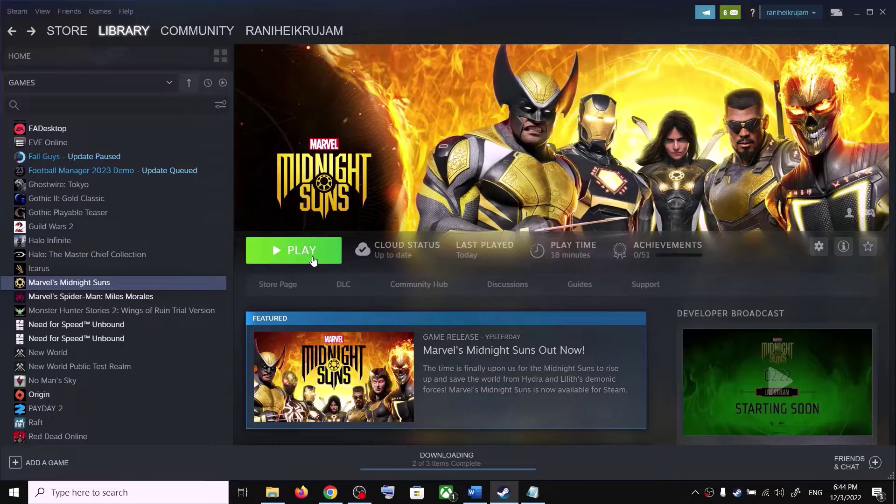
- Launch Marvel's Midnight Suns with the custom launch options, then exit the game
{"action": "left_click", "coordinate": [312, 260]}
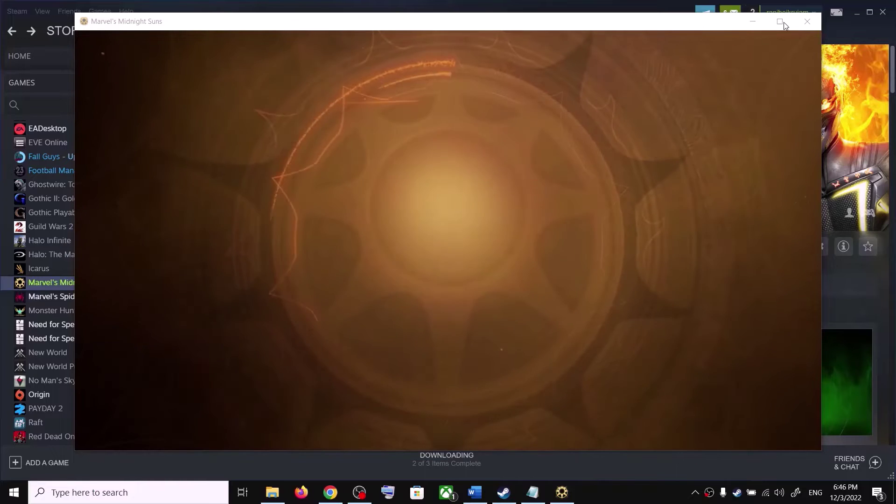
{"action": "right_click", "coordinate": [562, 494]}
{"action": "left_click", "coordinate": [562, 462]}
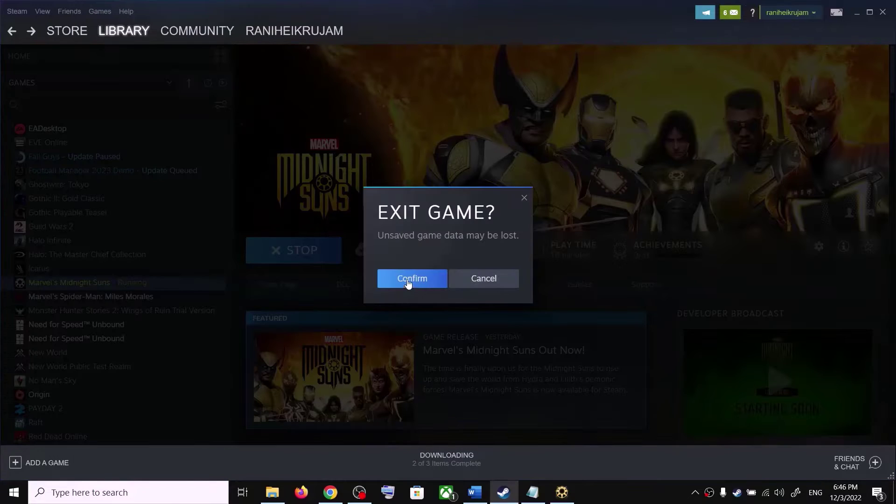
{"action": "left_click", "coordinate": [411, 278]}
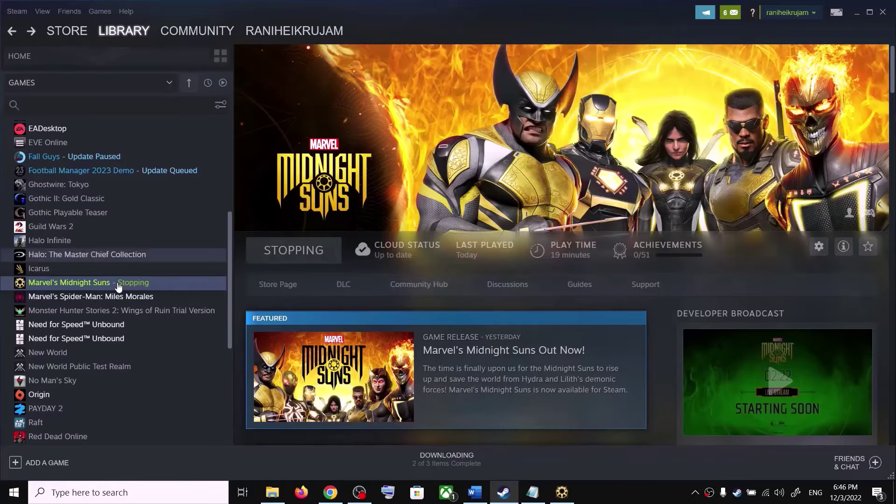
- Clear the launch options in the properties of Marvel's Midnight Suns and close the properties
{"action": "right_click", "coordinate": [122, 286]}
{"action": "left_click", "coordinate": [145, 340]}
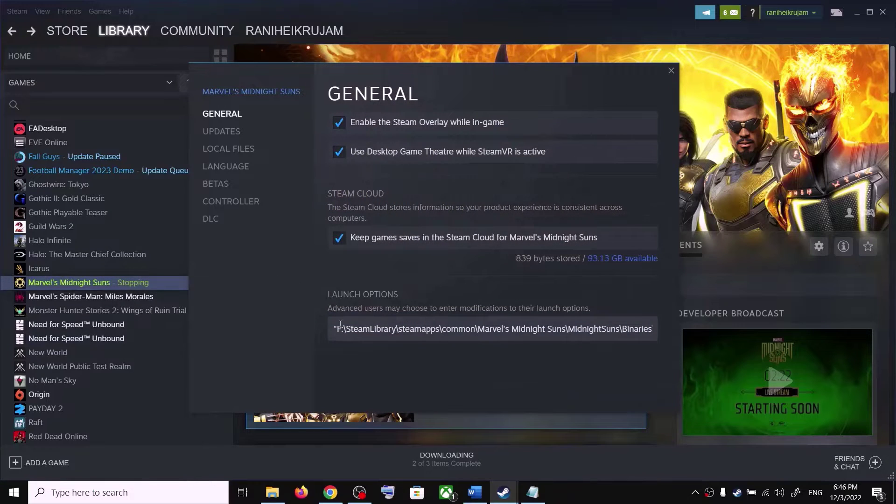
{"action": "left_click", "coordinate": [341, 329]}
{"action": "key", "text": "ctrl+a"}
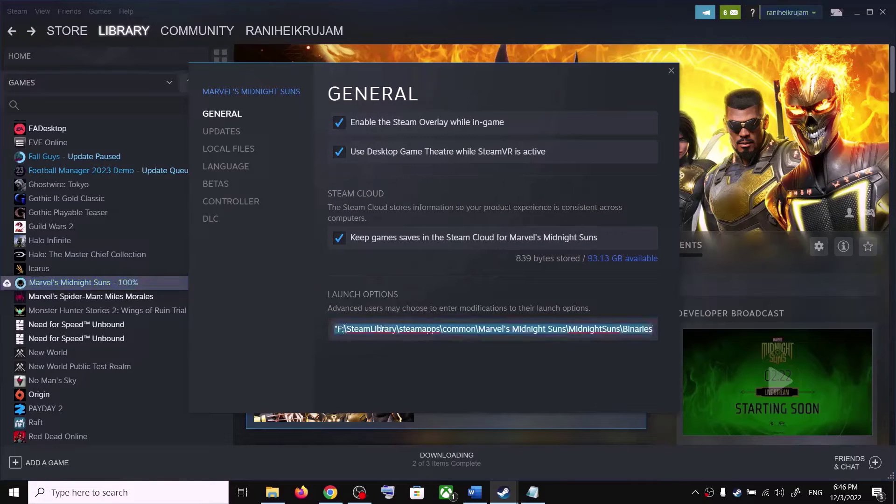
{"action": "key", "text": "BackSpace"}
{"action": "left_click", "coordinate": [673, 73]}
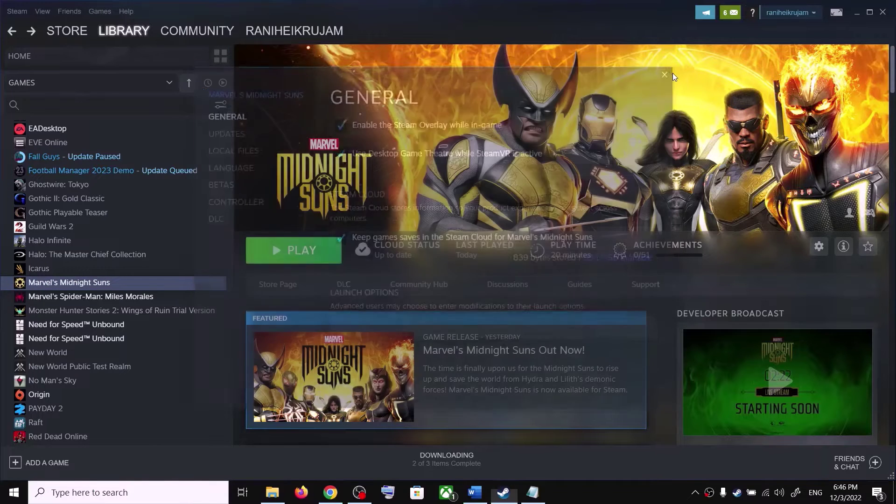
- Browse the local files of Marvel's Midnight Suns from the Steam library and bring its installation folder to the front
{"action": "right_click", "coordinate": [76, 284]}
{"action": "mouse_move", "coordinate": [82, 341]}
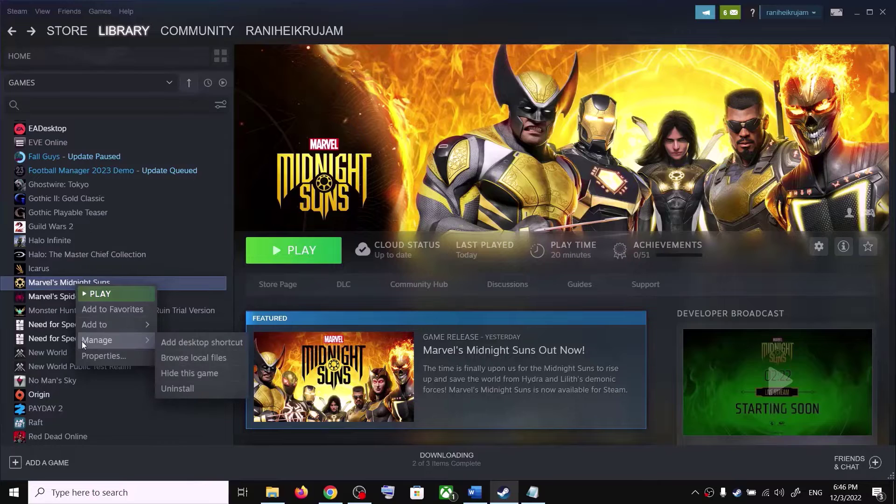
{"action": "left_click", "coordinate": [186, 360]}
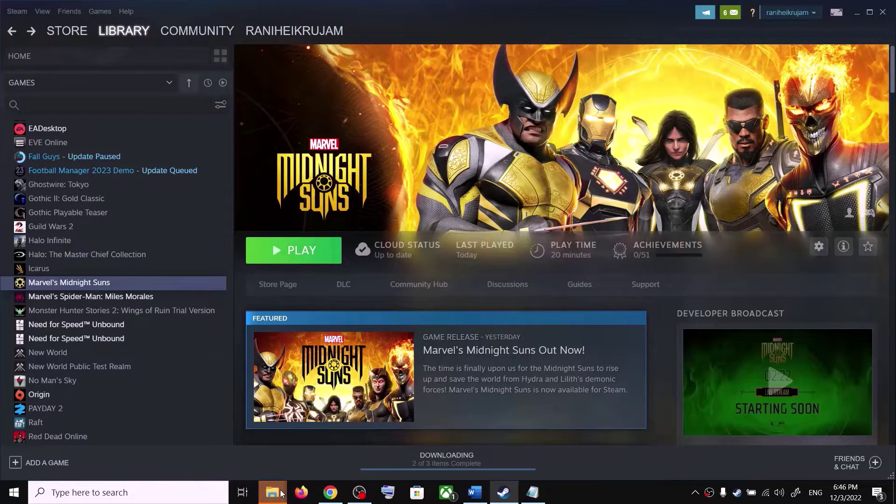
{"action": "mouse_move", "coordinate": [272, 492]}
{"action": "left_click", "coordinate": [323, 469]}
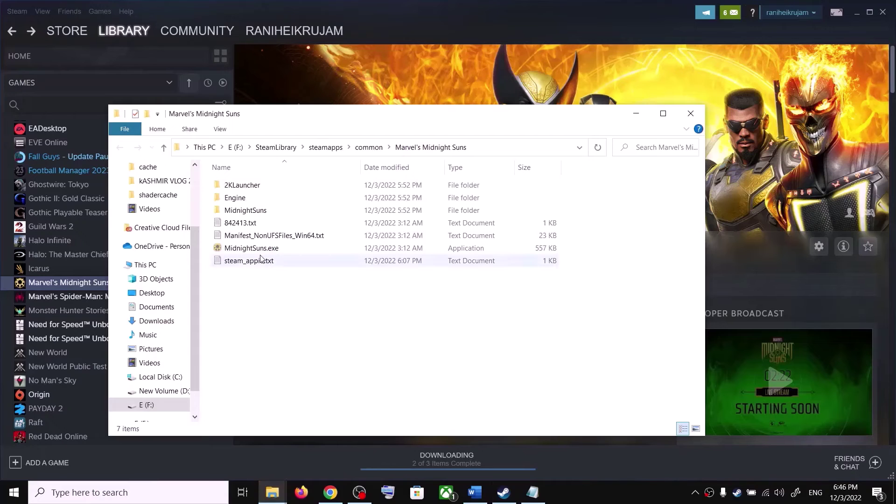
- Run MidnightSuns.exe from the installation folder, then close the game and stop it in Steam
{"action": "left_click", "coordinate": [235, 255]}
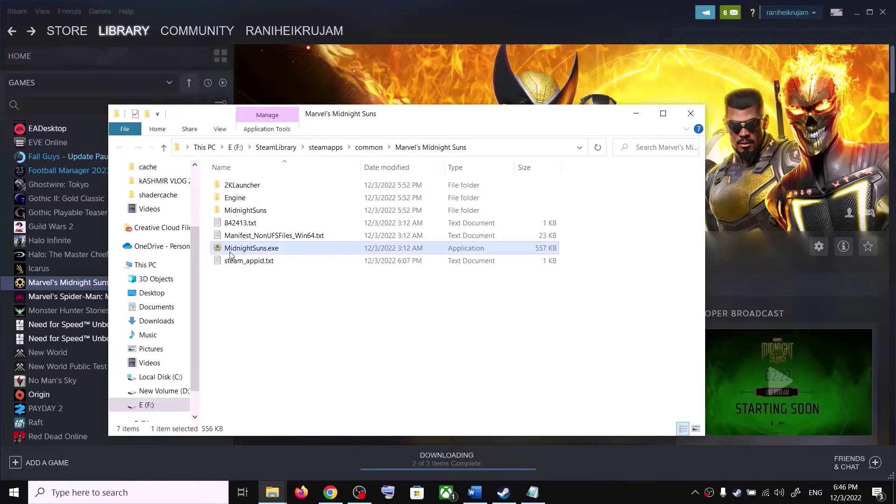
{"action": "double_click", "coordinate": [269, 253]}
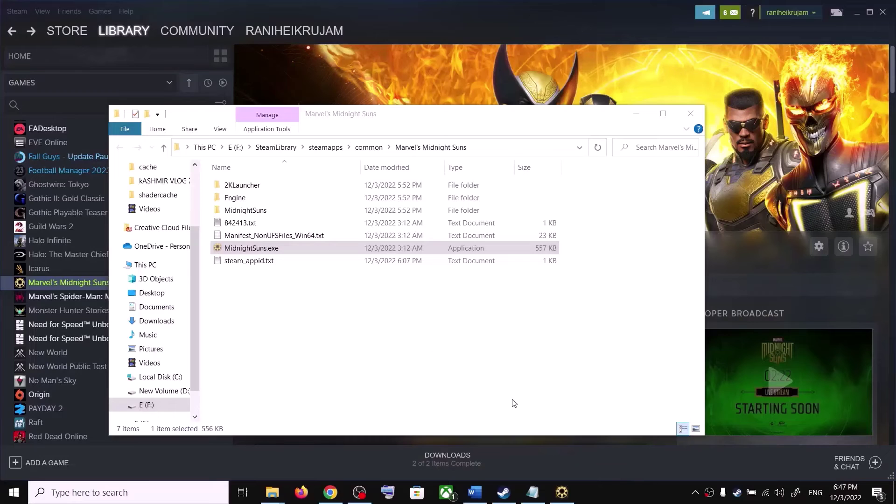
{"action": "left_click", "coordinate": [570, 494]}
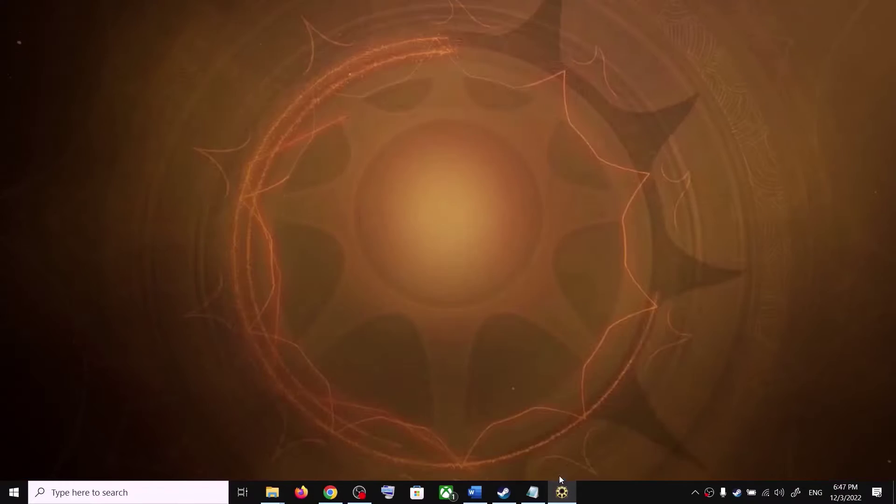
{"action": "right_click", "coordinate": [562, 493]}
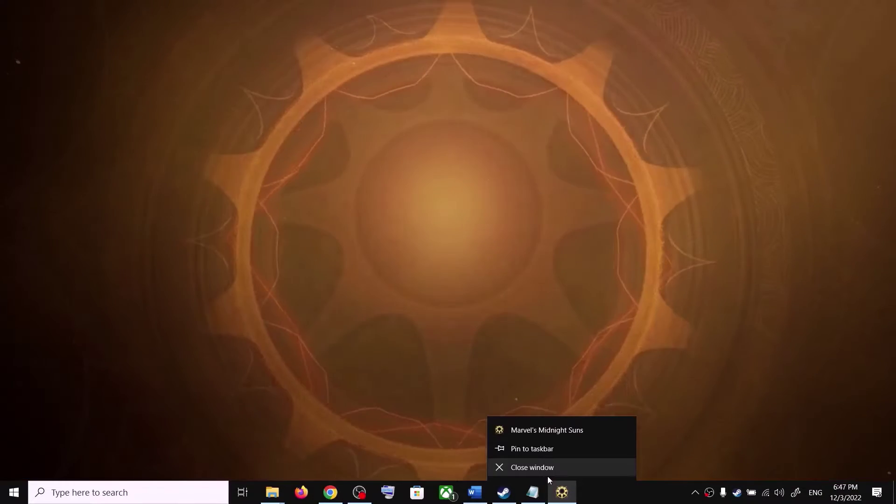
{"action": "left_click", "coordinate": [546, 470]}
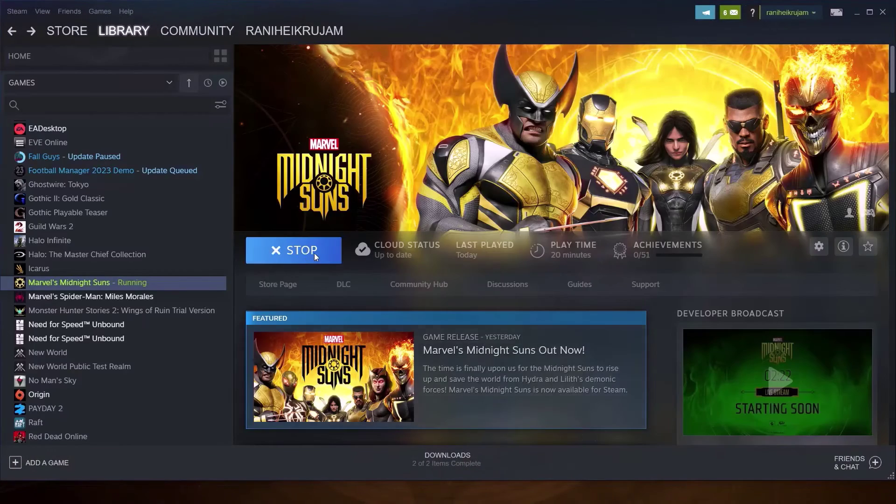
{"action": "left_click", "coordinate": [314, 253]}
{"action": "left_click", "coordinate": [419, 285]}
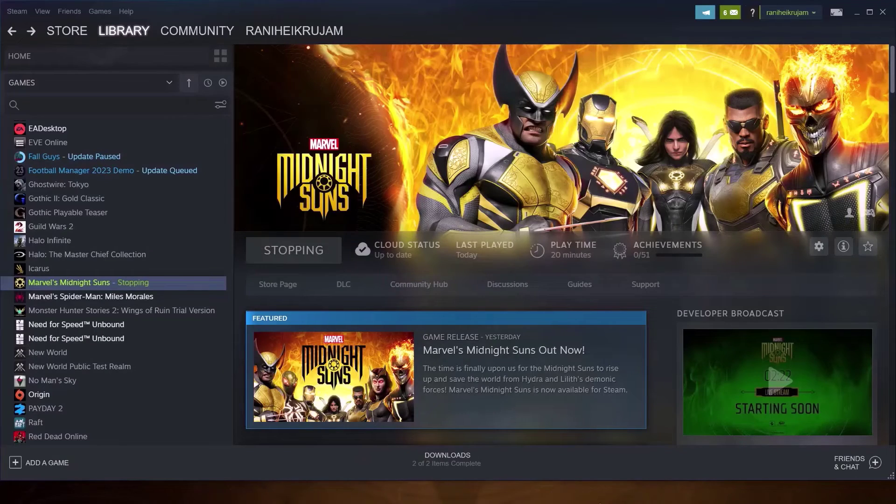
{"action": "left_click", "coordinate": [403, 493]}
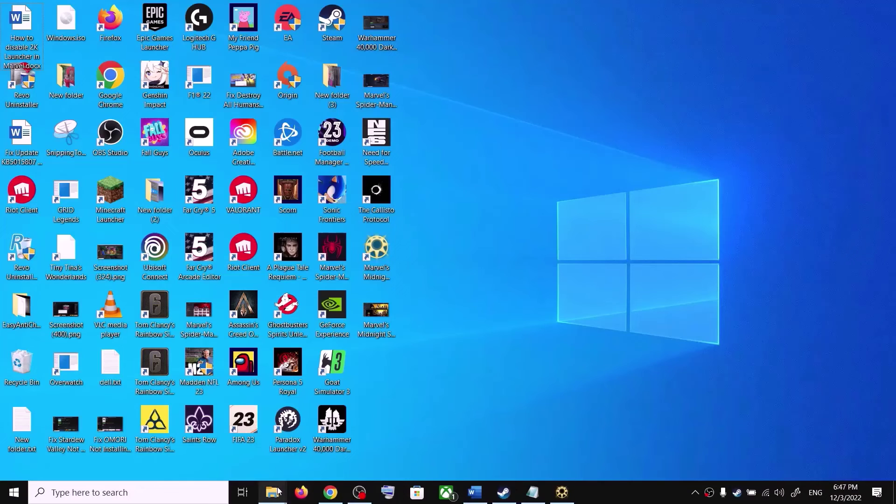
- Return to the game's installation folder and inspect the MidnightSuns.exe file name, leaving it unedited
{"action": "mouse_move", "coordinate": [272, 492]}
{"action": "left_click", "coordinate": [348, 411]}
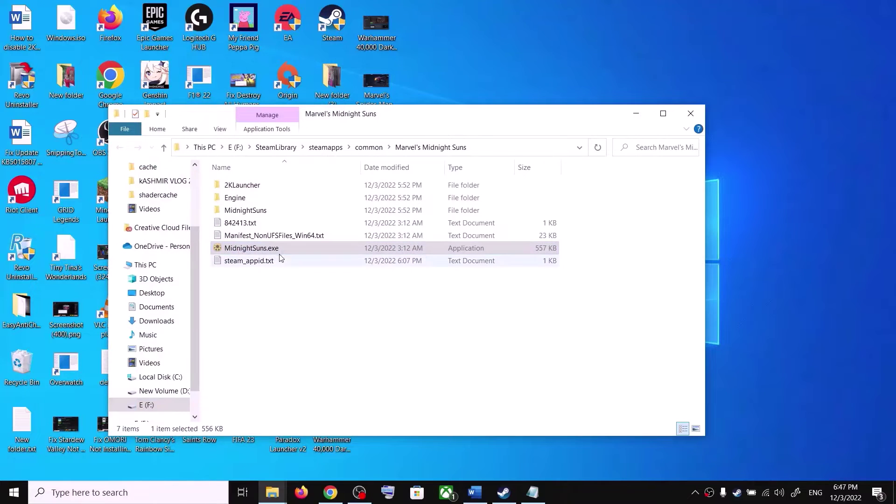
{"action": "left_click", "coordinate": [239, 213]}
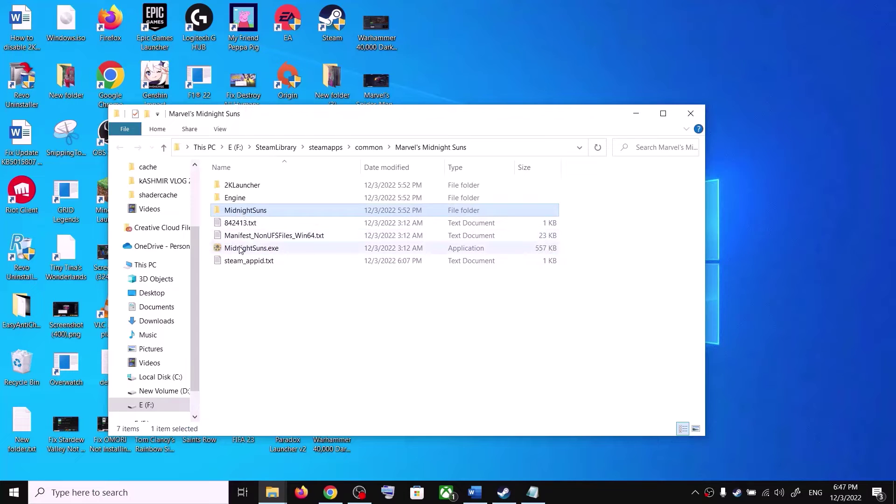
{"action": "left_click", "coordinate": [287, 251]}
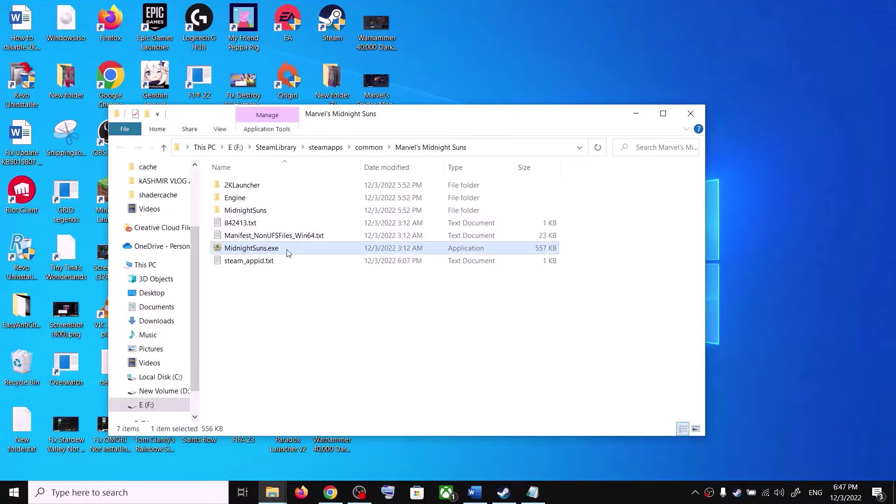
{"action": "left_click", "coordinate": [244, 252]}
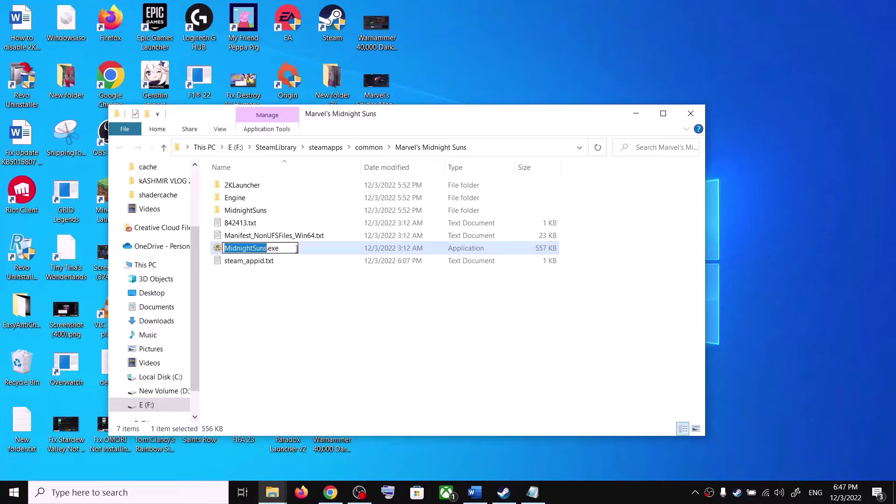
{"action": "key", "text": "Escape"}
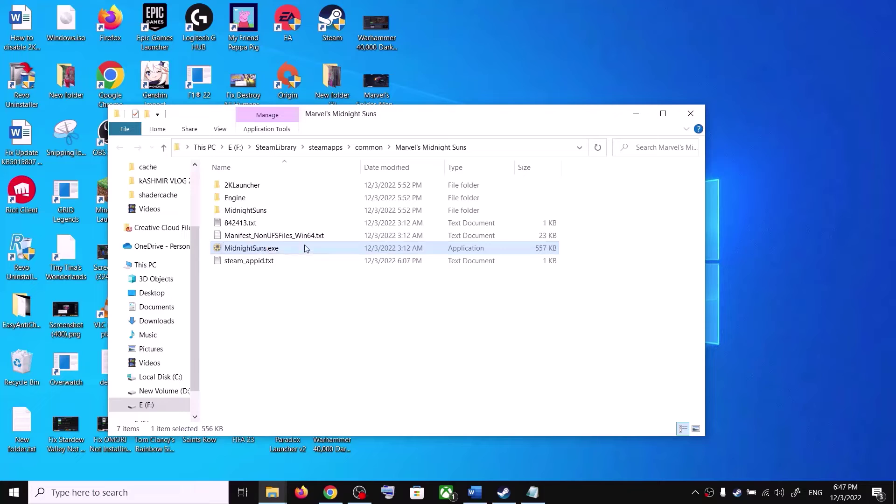
- Go to MidnightSuns\Binaries\Win64 and run MidnightSuns-Win64-Shipping.exe
{"action": "double_click", "coordinate": [254, 210]}
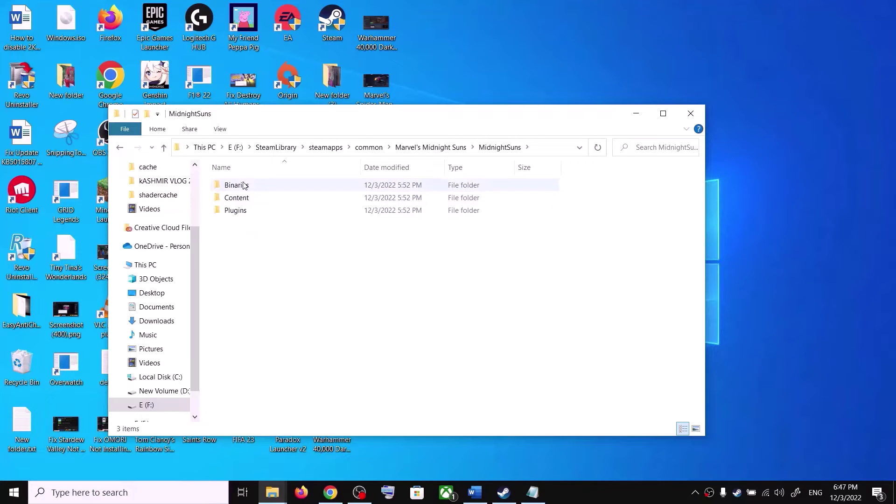
{"action": "double_click", "coordinate": [243, 187]}
{"action": "double_click", "coordinate": [244, 186]}
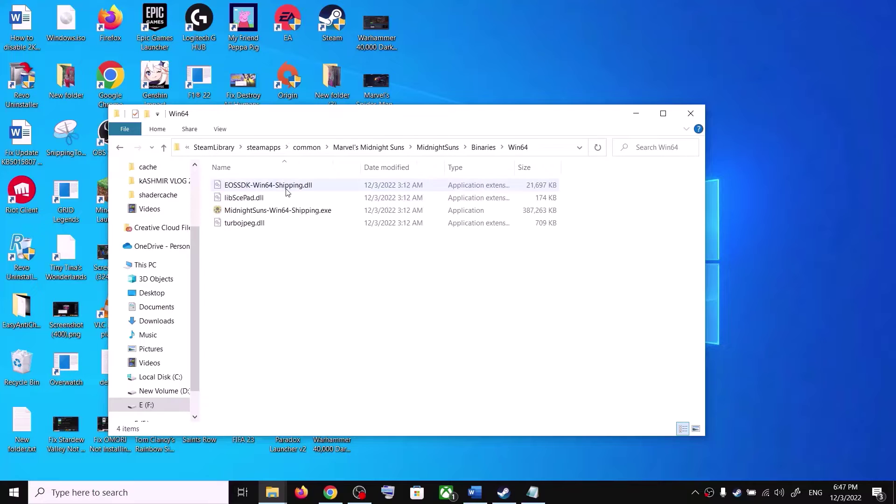
{"action": "left_click", "coordinate": [262, 213]}
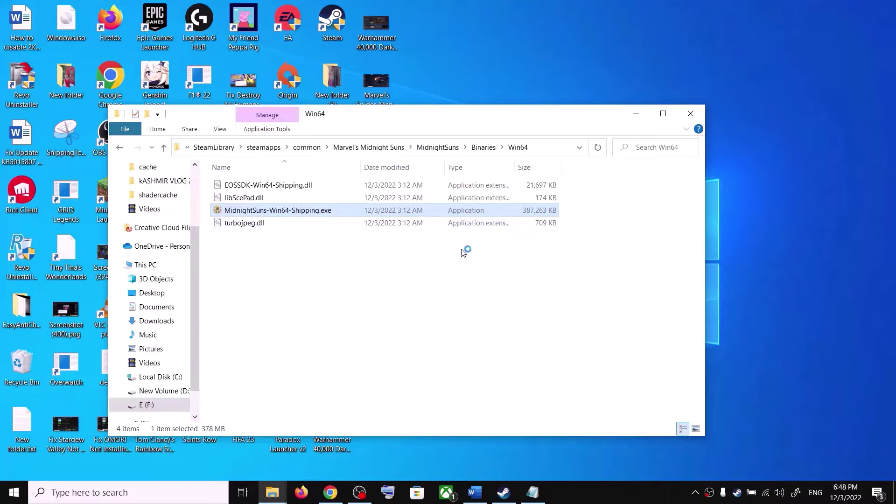
{"action": "key", "text": "Return"}
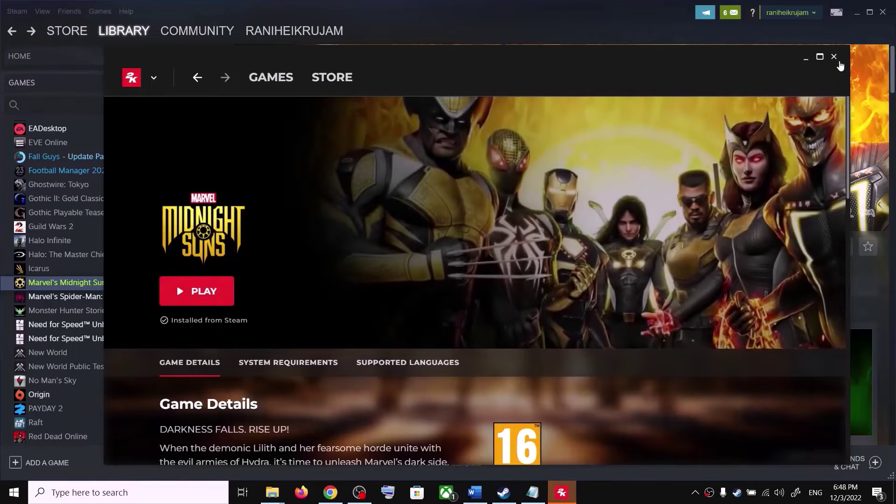
- Check the executable in the Win64 folder again, then close the 2K launcher
{"action": "mouse_move", "coordinate": [273, 493]}
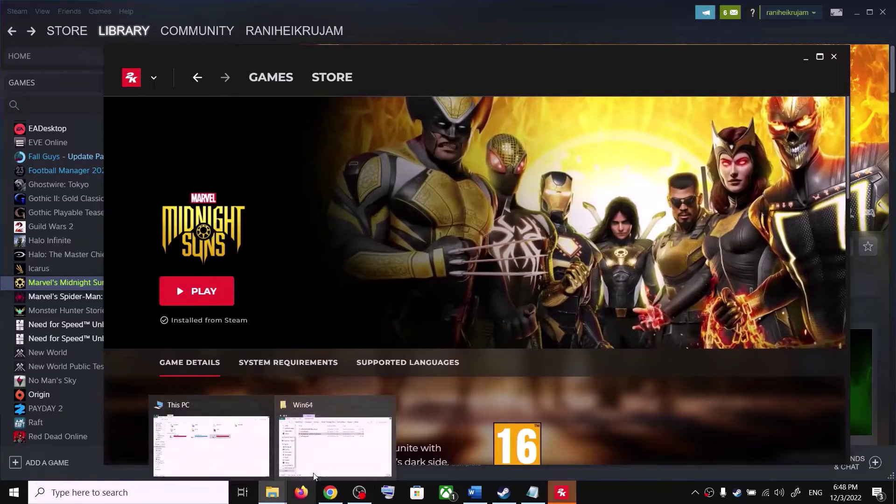
{"action": "left_click", "coordinate": [314, 475]}
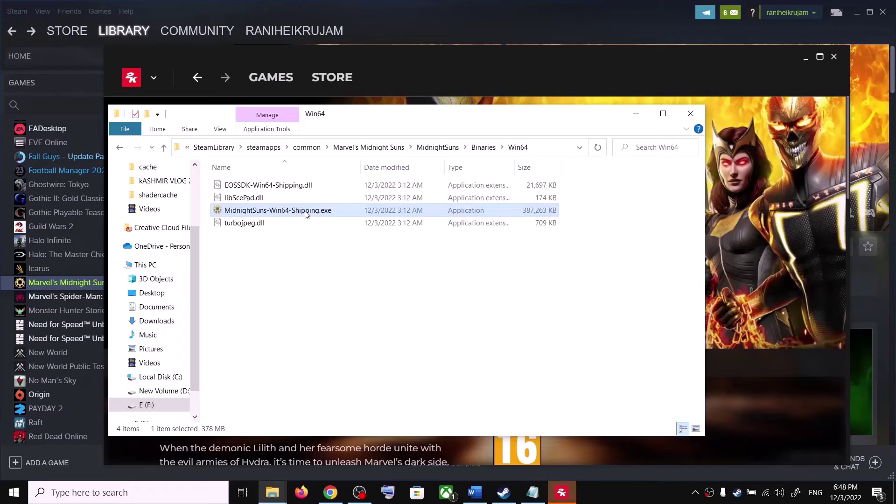
{"action": "left_click", "coordinate": [803, 360]}
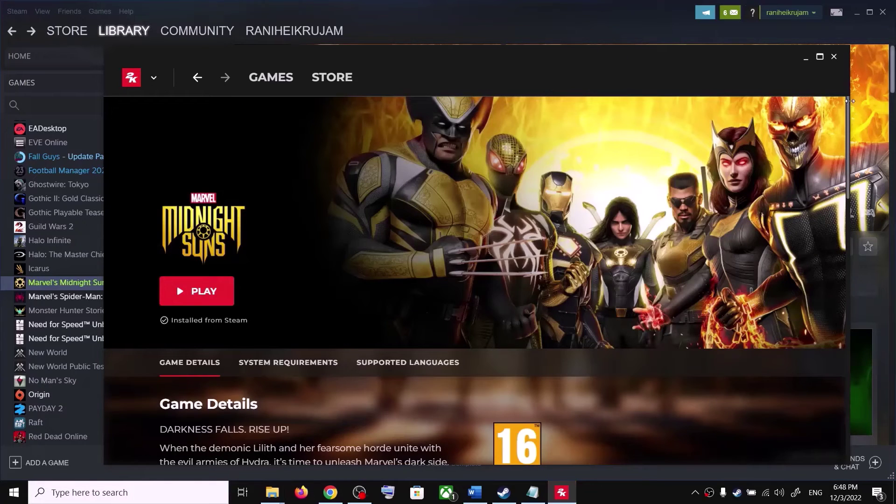
{"action": "left_click", "coordinate": [834, 56]}
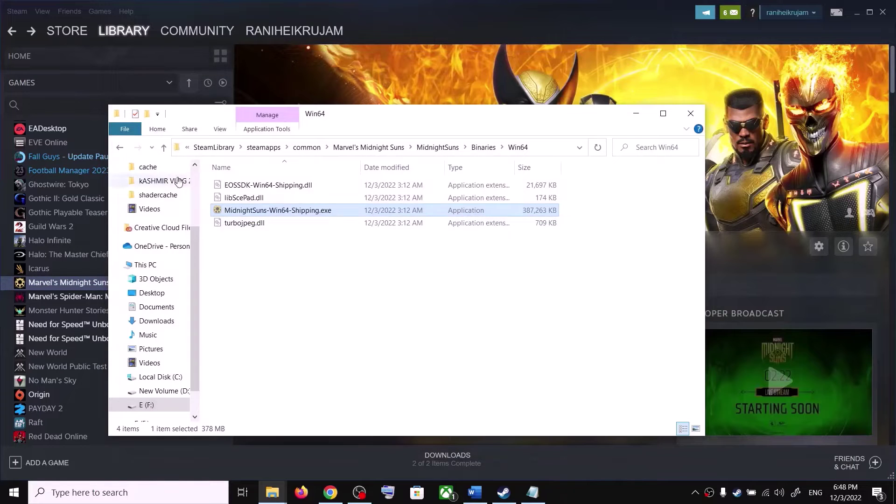
- Go back up to the Marvel's Midnight Suns folder and recheck the MidnightSuns.exe name without renaming it
{"action": "left_click", "coordinate": [166, 149]}
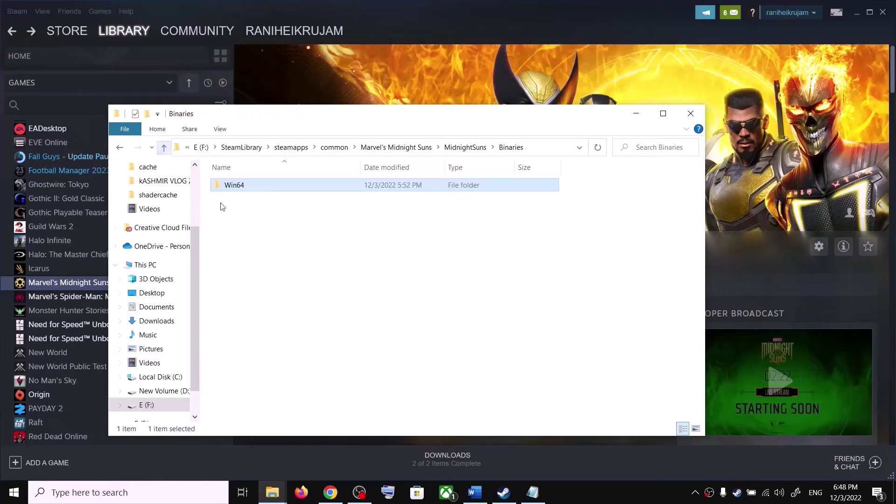
{"action": "left_click", "coordinate": [164, 148]}
{"action": "left_click", "coordinate": [164, 148]}
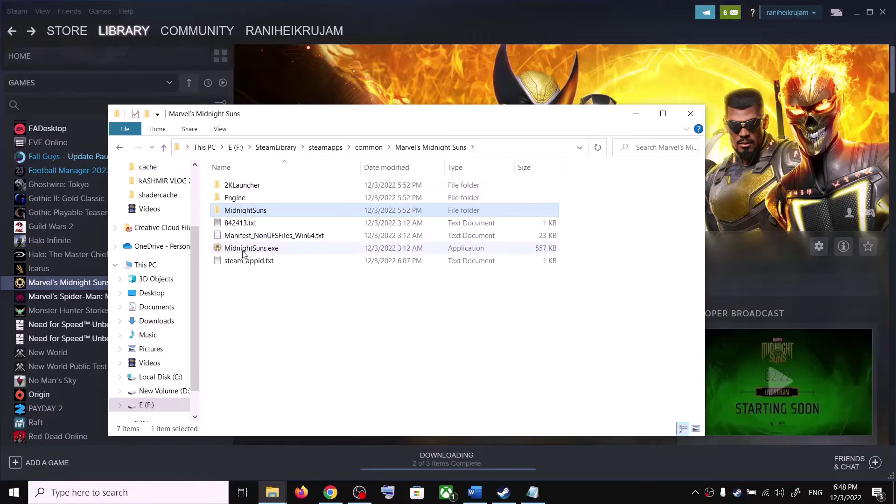
{"action": "left_click", "coordinate": [239, 249]}
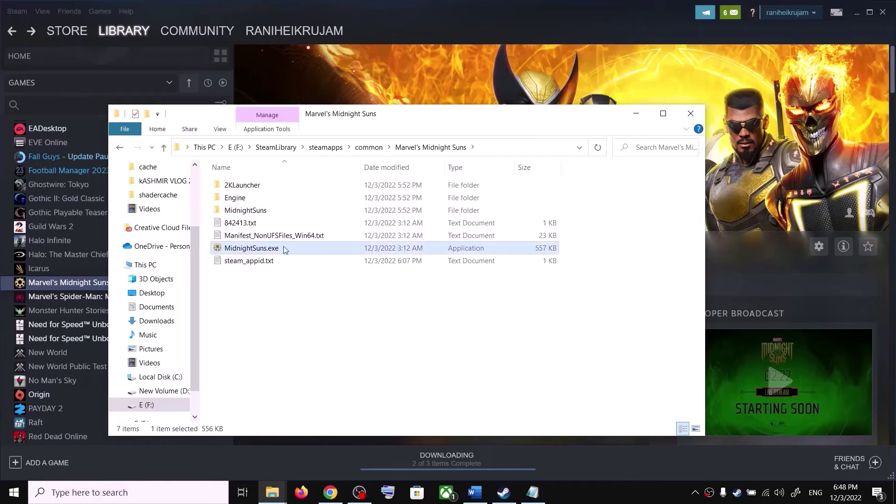
{"action": "key", "text": "F2"}
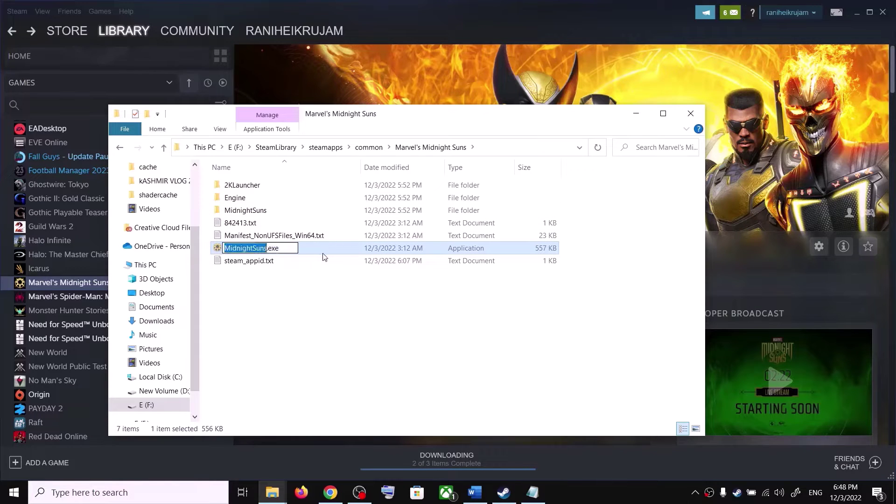
{"action": "key", "text": "Escape"}
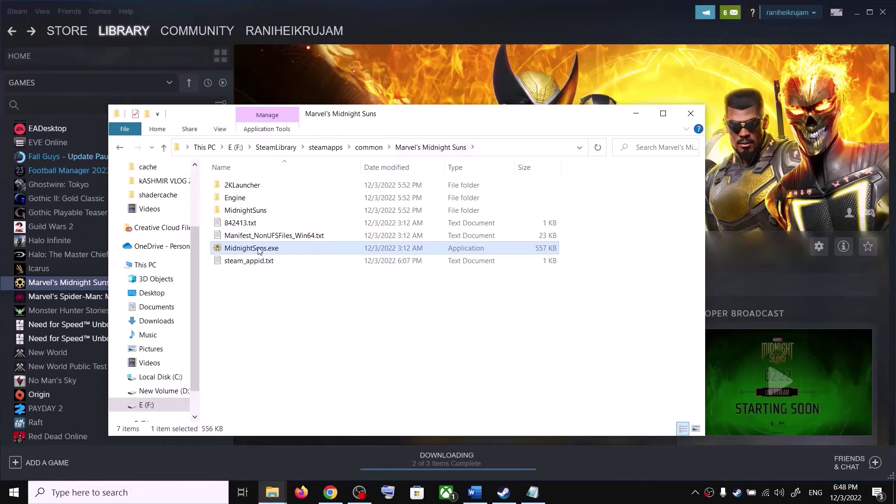
- Minimize the folder, review the launch command with the C: drive path in the Word document and return to Steam
{"action": "left_click", "coordinate": [636, 113]}
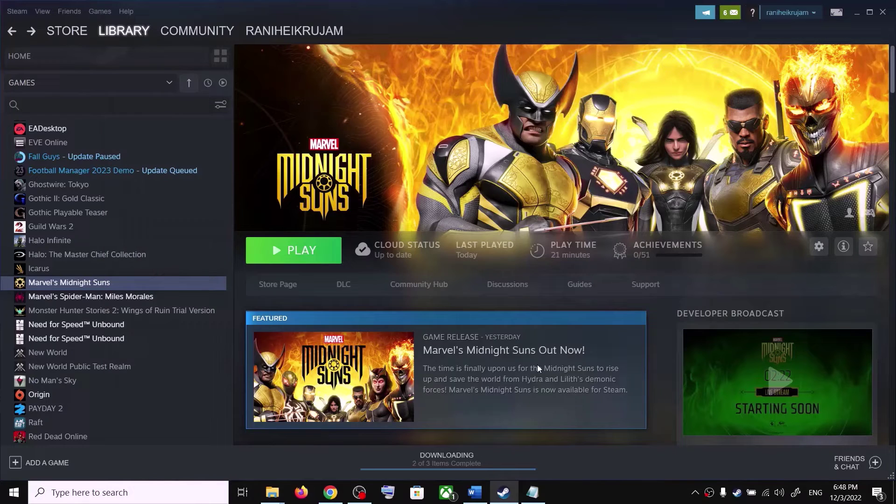
{"action": "left_click", "coordinate": [474, 493]}
{"action": "scroll", "coordinate": [88, 232], "scroll_direction": "up", "scroll_amount": 5}
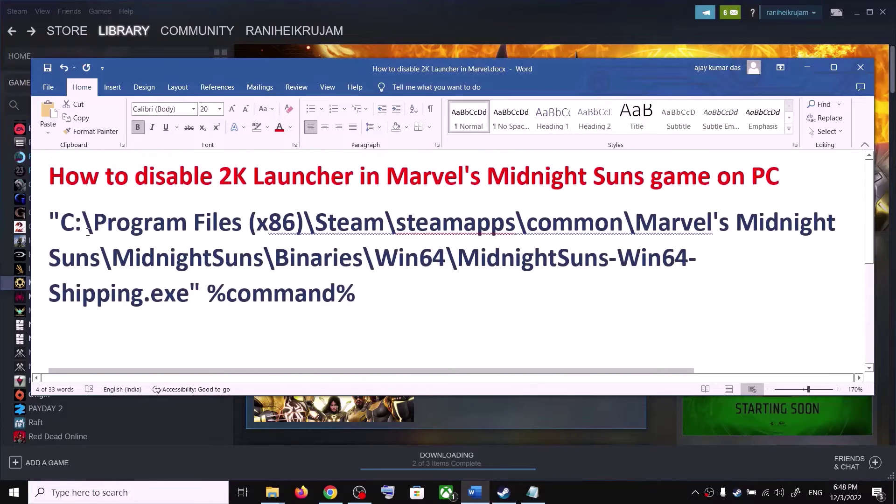
{"action": "left_click_drag", "start_coordinate": [52, 218], "coordinate": [358, 302]}
{"action": "left_click", "coordinate": [402, 10]}
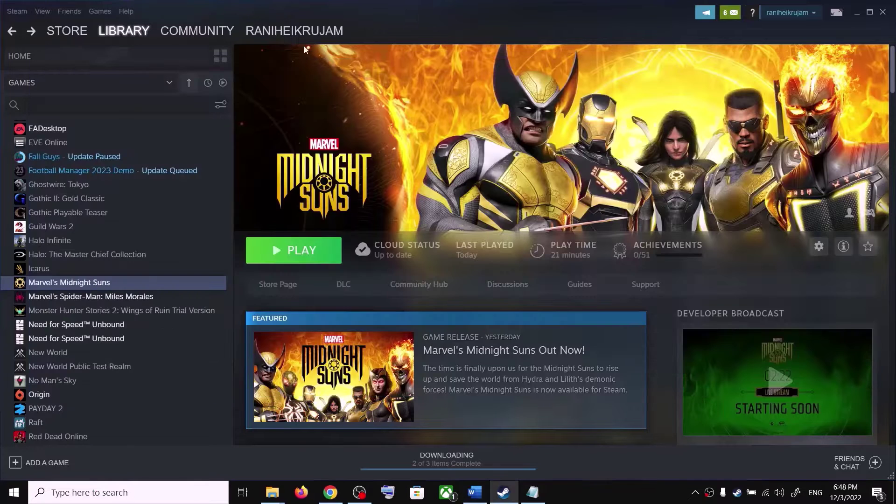
- Open the properties of Marvel's Midnight Suns, then switch to Word and highlight drive letter F in the SteamLibrary launch command
{"action": "right_click", "coordinate": [106, 288]}
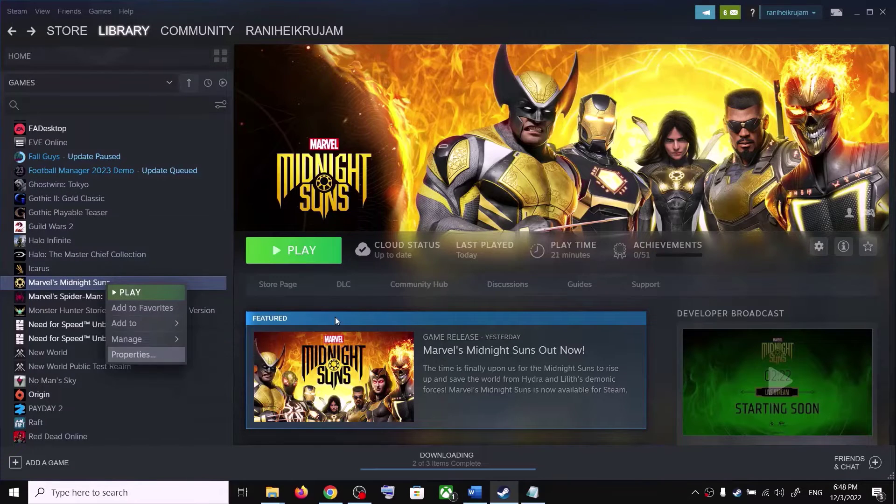
{"action": "left_click", "coordinate": [131, 357]}
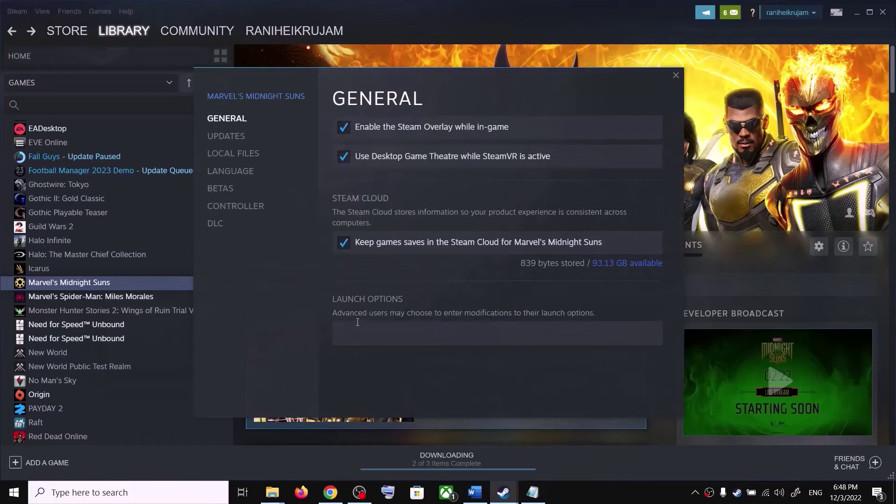
{"action": "left_click", "coordinate": [475, 492]}
{"action": "scroll", "coordinate": [146, 246], "scroll_direction": "down", "scroll_amount": 5}
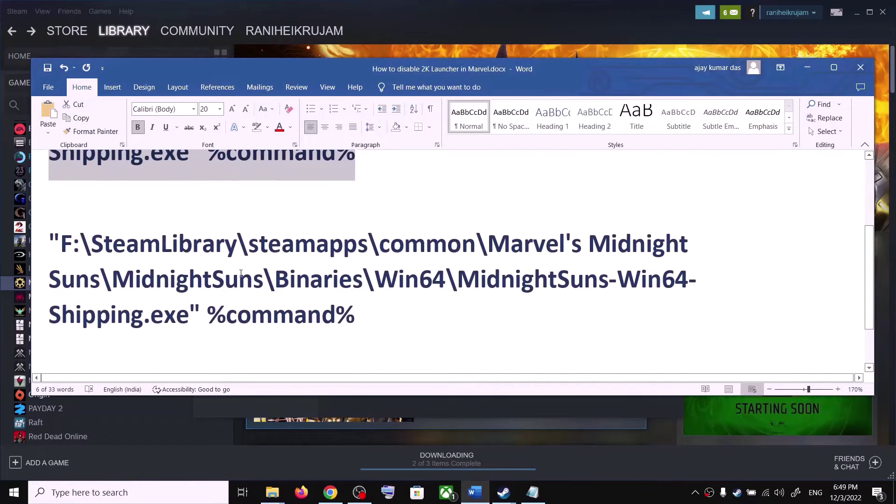
{"action": "left_click_drag", "start_coordinate": [385, 310], "coordinate": [73, 241]}
{"action": "left_click", "coordinate": [62, 242]}
{"action": "left_click", "coordinate": [66, 240]}
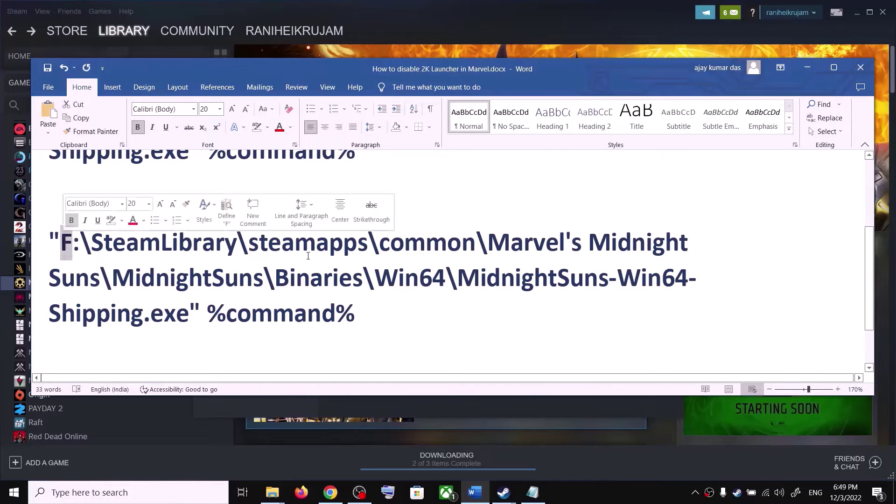
- Select the full SteamLibrary launch command with the F: path in Word, return to the game's launch options in Steam and close the properties
{"action": "left_click_drag", "start_coordinate": [369, 315], "coordinate": [41, 233]}
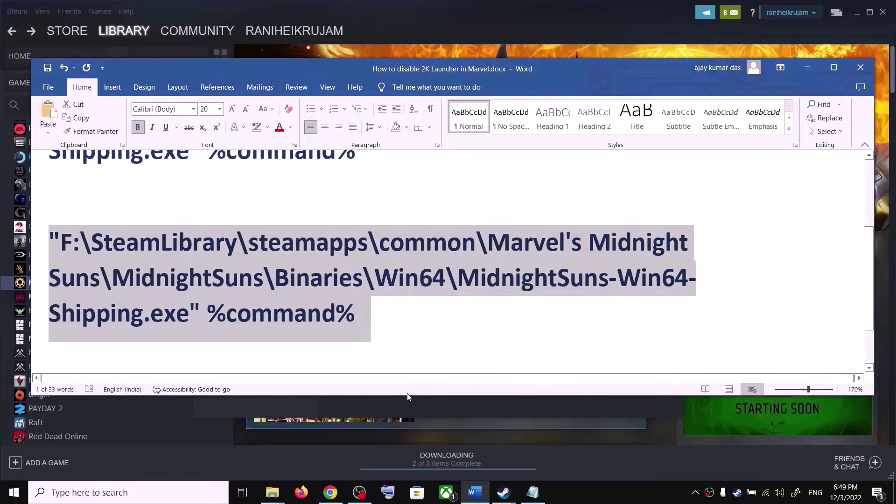
{"action": "left_click", "coordinate": [412, 408]}
{"action": "left_click", "coordinate": [362, 328]}
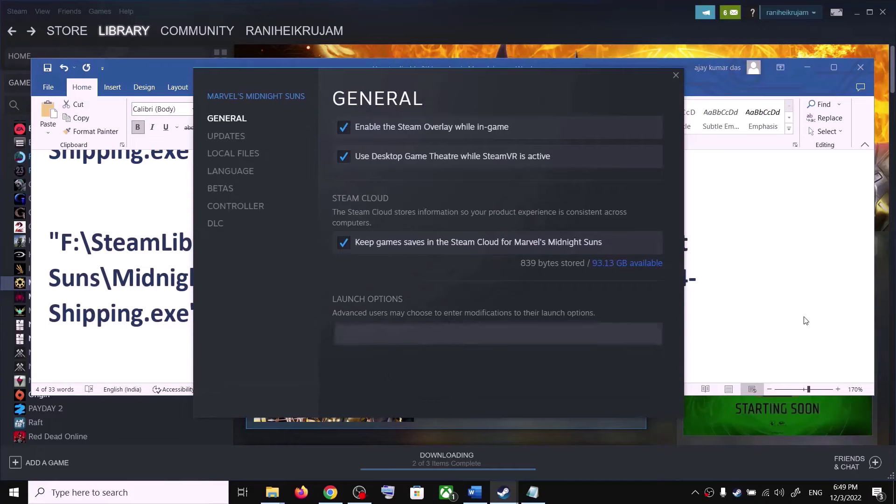
{"action": "left_click", "coordinate": [676, 76]}
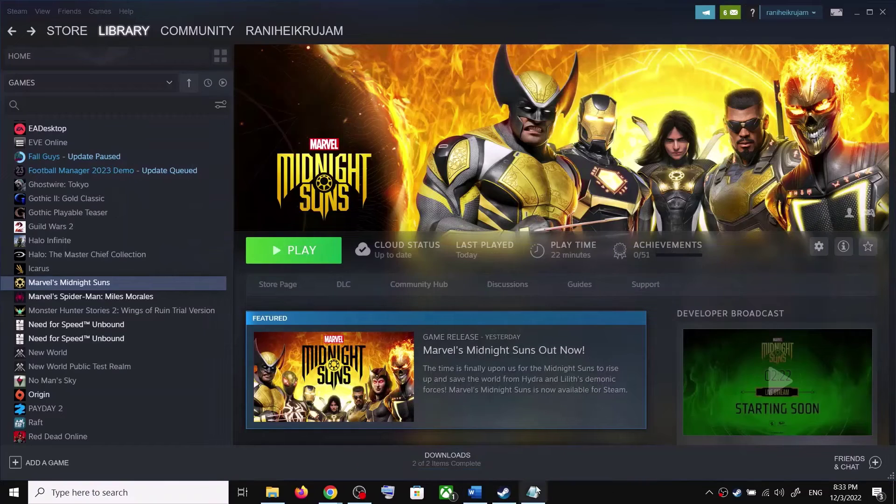
- Review step 2 in the Word document about allowing the game exe through the firewall, antivirus program and Windows Security, and minimize the document
{"action": "left_click", "coordinate": [475, 492]}
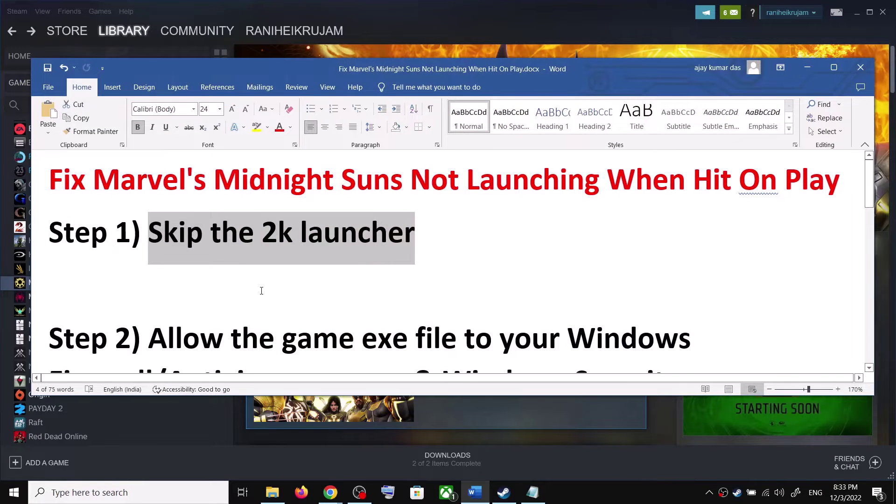
{"action": "left_click", "coordinate": [477, 361]}
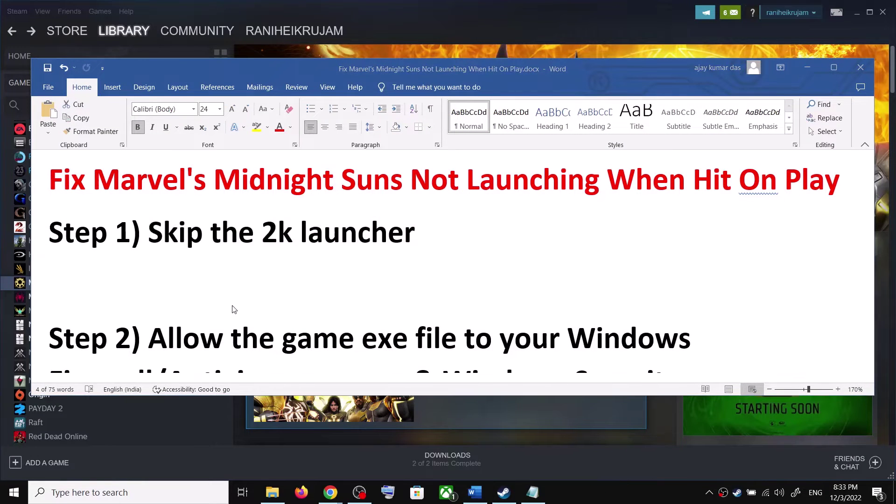
{"action": "scroll", "coordinate": [234, 309], "scroll_direction": "down", "scroll_amount": 1}
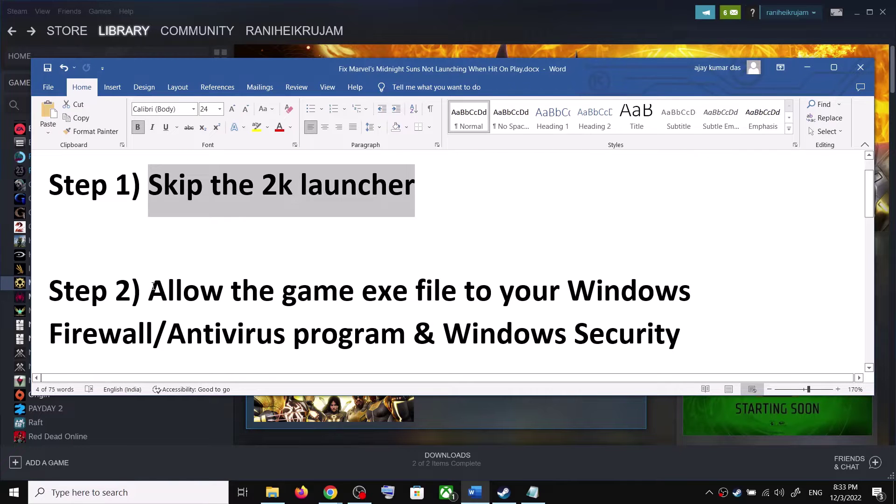
{"action": "left_click_drag", "start_coordinate": [154, 286], "coordinate": [225, 293]}
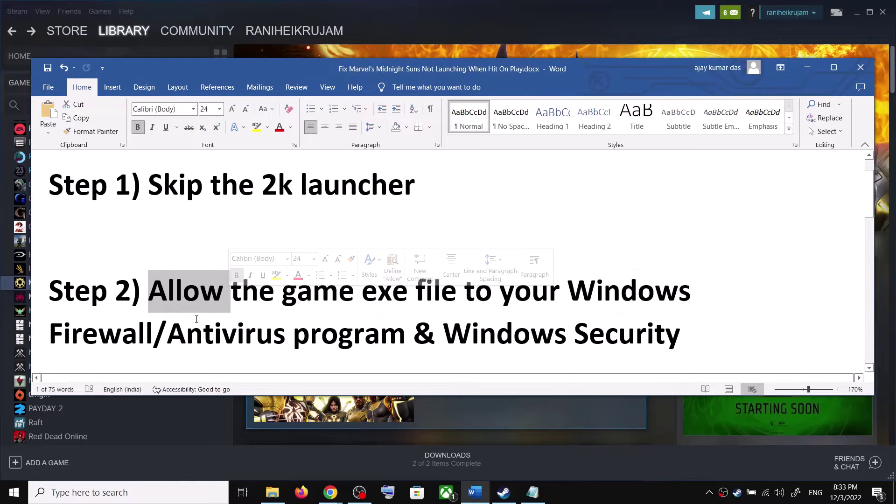
{"action": "left_click_drag", "start_coordinate": [168, 325], "coordinate": [374, 326]}
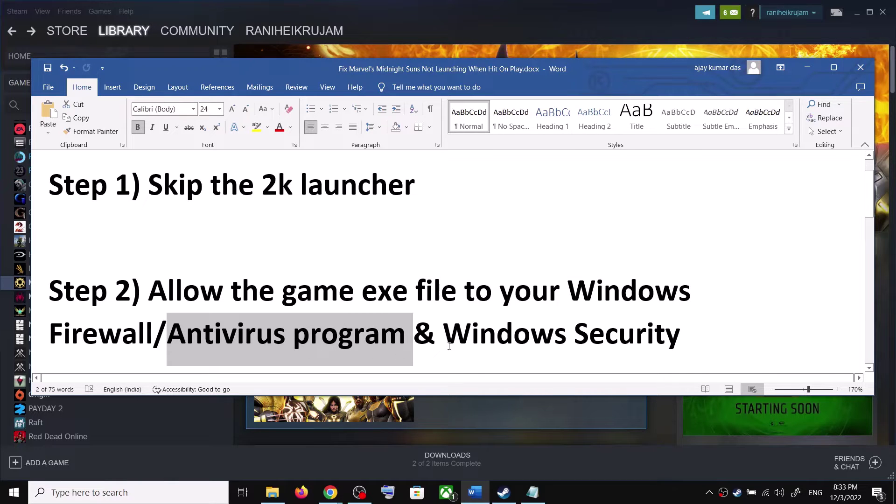
{"action": "left_click_drag", "start_coordinate": [451, 332], "coordinate": [681, 334]}
{"action": "left_click", "coordinate": [807, 67]}
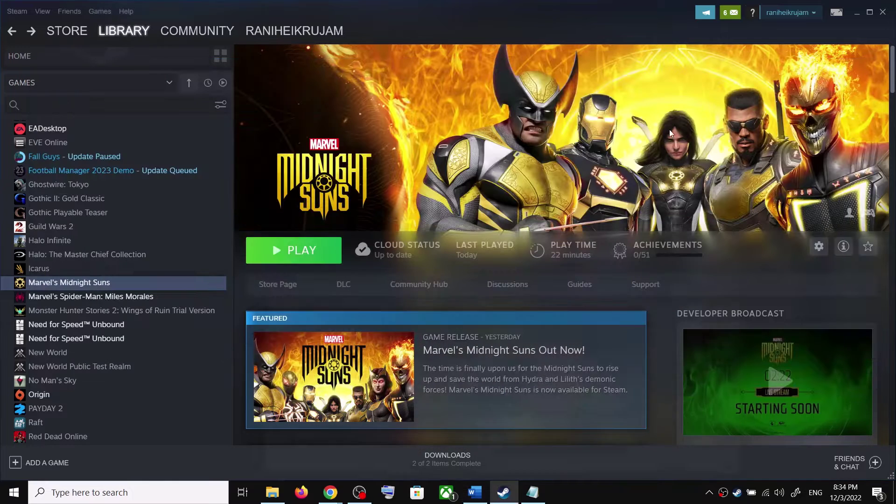
- Open the Controlled folder access allowed apps under Windows Security's ransomware protection and start browsing for an app to add
{"action": "key", "text": "super+i"}
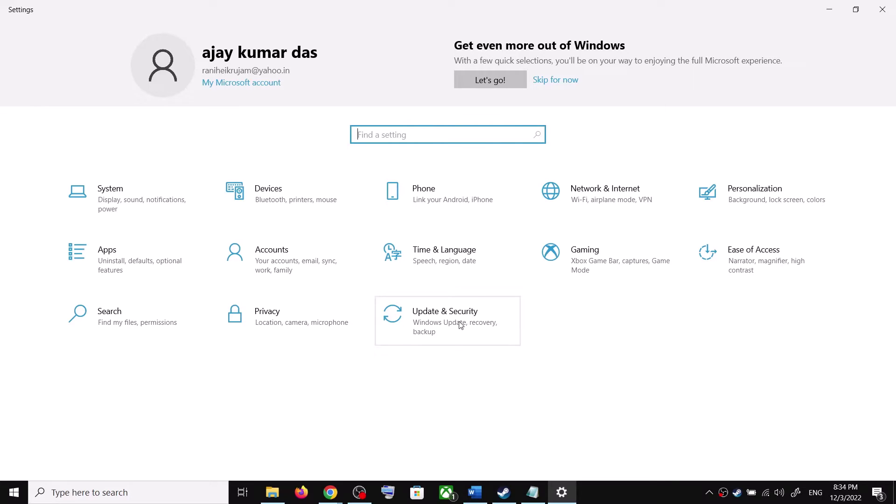
{"action": "left_click", "coordinate": [430, 328]}
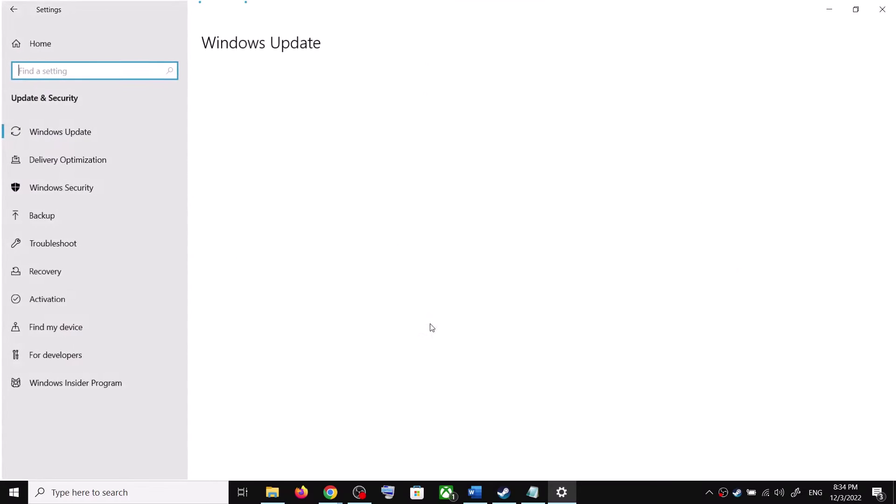
{"action": "left_click", "coordinate": [63, 192]}
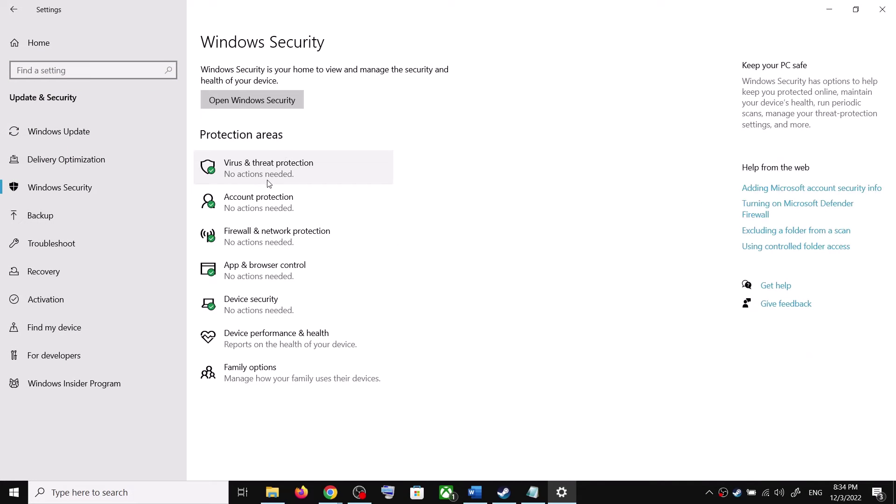
{"action": "left_click", "coordinate": [269, 184]}
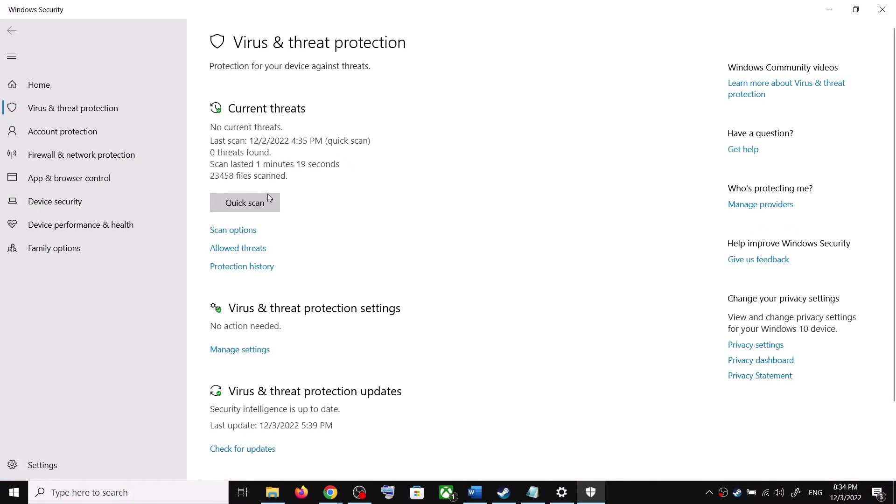
{"action": "scroll", "coordinate": [286, 387], "scroll_direction": "down", "scroll_amount": 3}
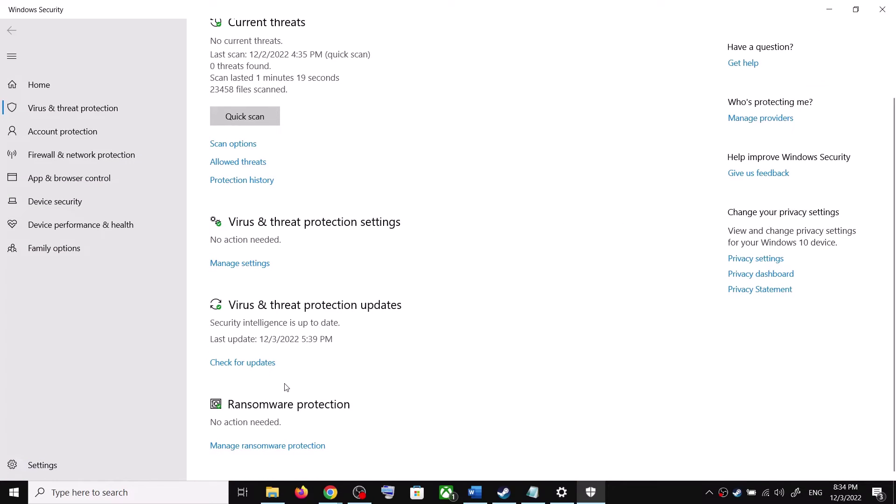
{"action": "left_click", "coordinate": [264, 446]}
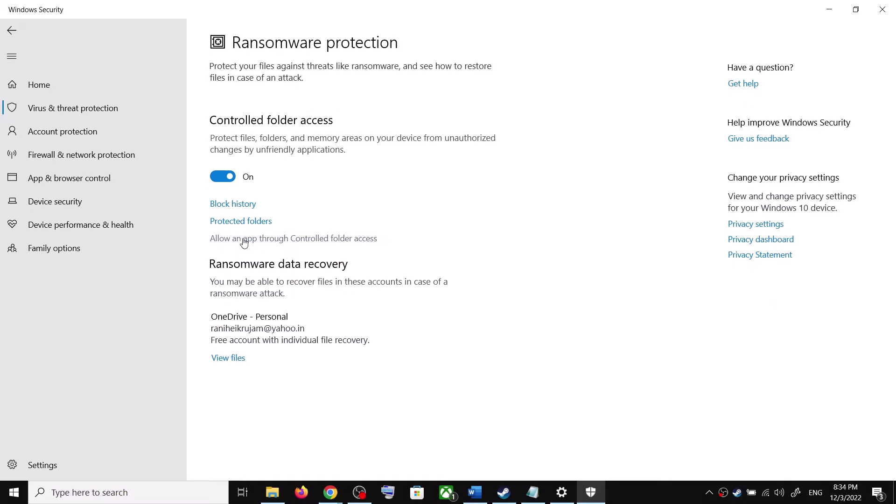
{"action": "left_click", "coordinate": [280, 241]}
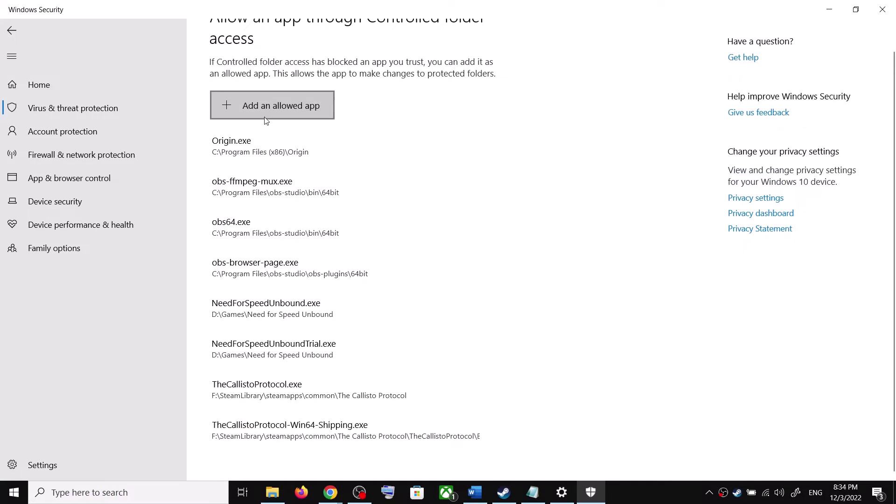
{"action": "left_click", "coordinate": [264, 116]}
{"action": "left_click", "coordinate": [259, 151]}
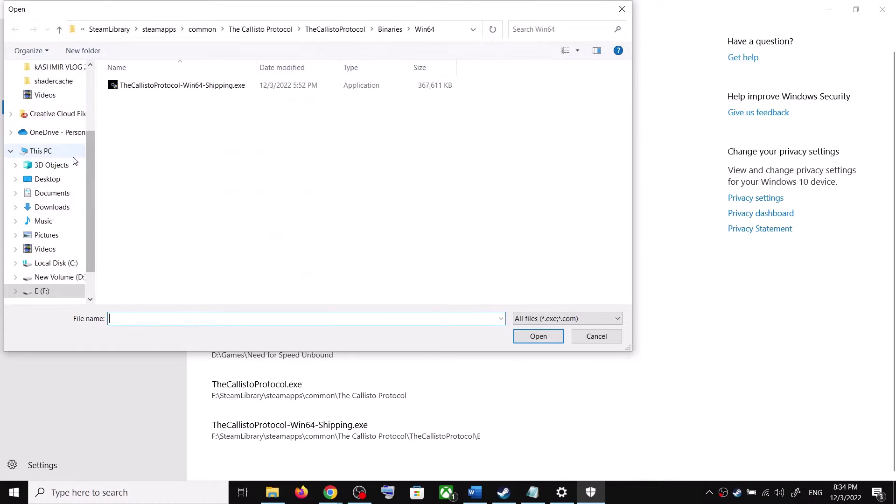
- Look for the game in the default Steam location, C:\Program Files (x86)\Steam\steamapps\common
{"action": "left_click", "coordinate": [54, 151]}
{"action": "double_click", "coordinate": [217, 211]}
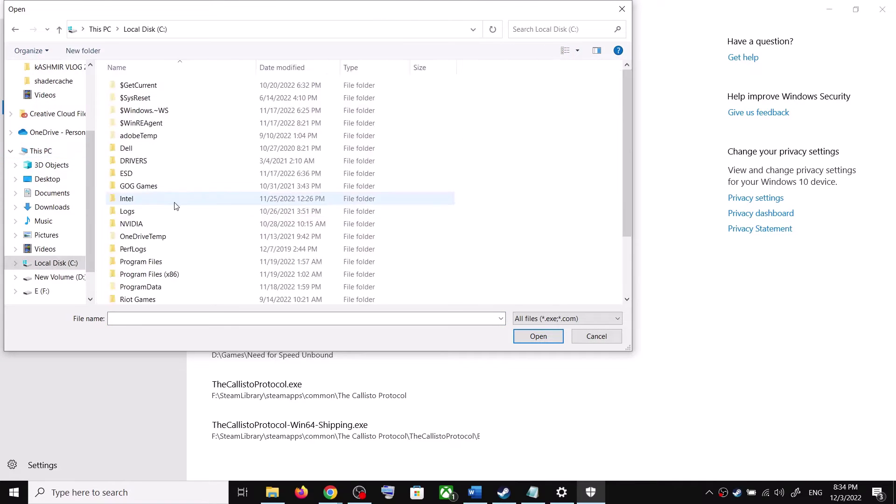
{"action": "scroll", "coordinate": [174, 202], "scroll_direction": "down", "scroll_amount": 2}
{"action": "left_click", "coordinate": [156, 200]}
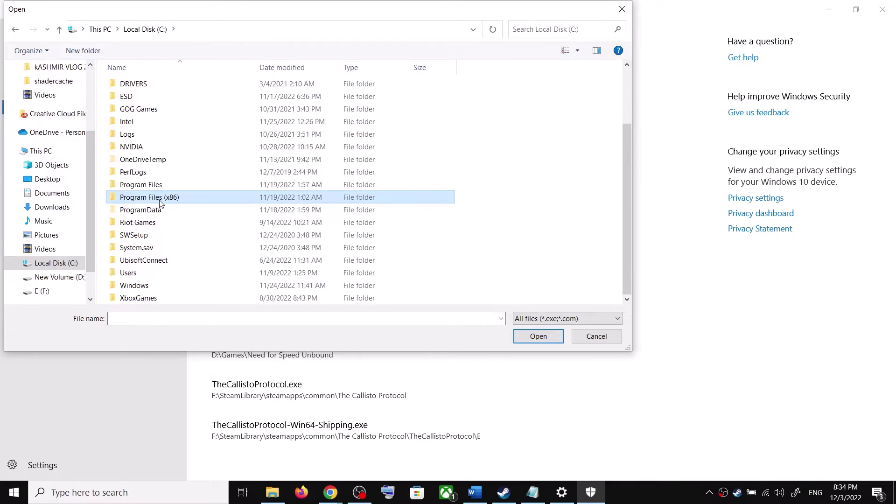
{"action": "double_click", "coordinate": [160, 202]}
{"action": "scroll", "coordinate": [140, 196], "scroll_direction": "down", "scroll_amount": 2}
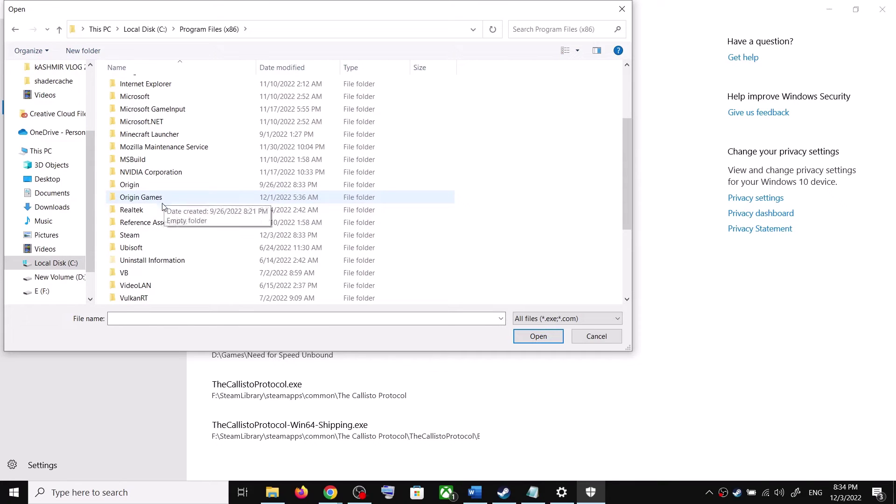
{"action": "double_click", "coordinate": [139, 235]}
{"action": "scroll", "coordinate": [143, 226], "scroll_direction": "down", "scroll_amount": 3}
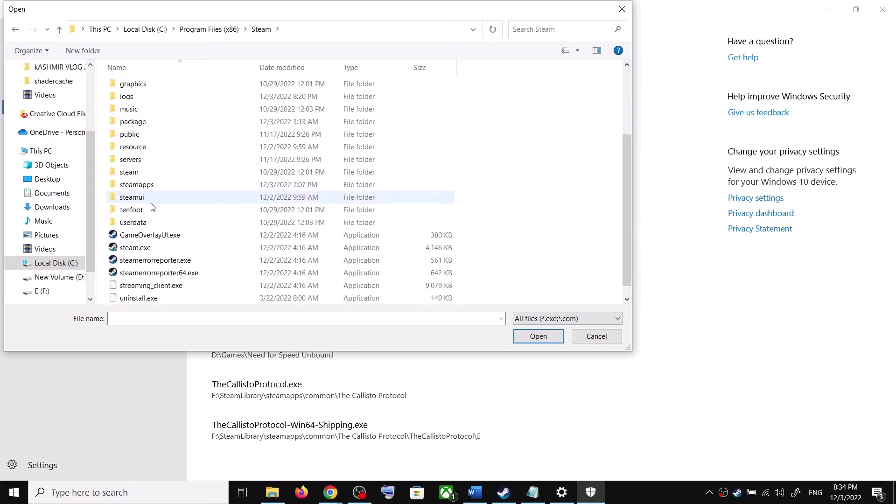
{"action": "left_click", "coordinate": [136, 185]}
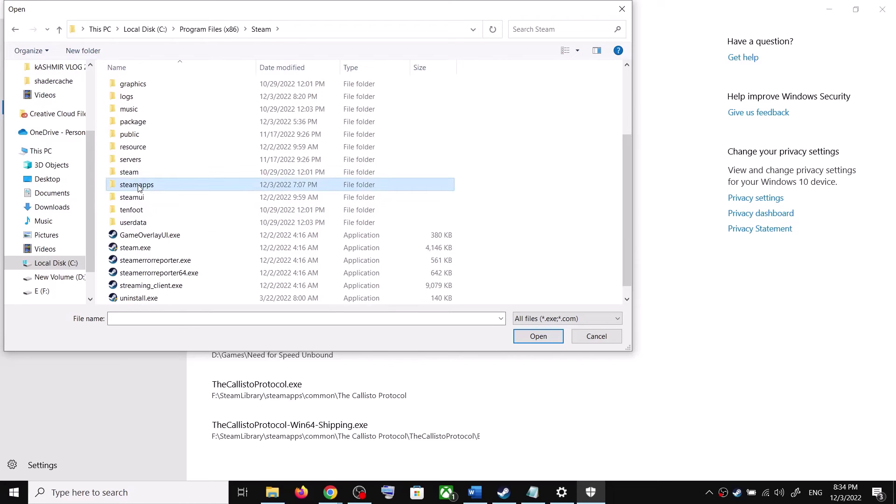
{"action": "double_click", "coordinate": [138, 185]}
{"action": "double_click", "coordinate": [136, 86]}
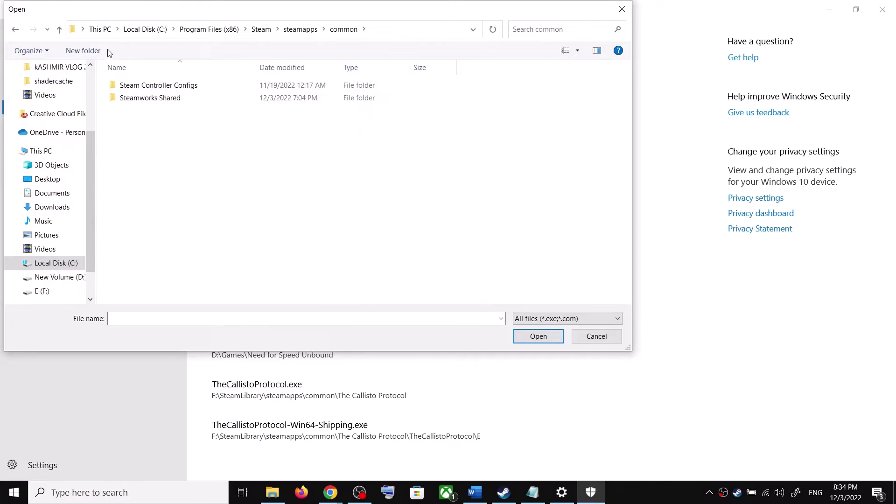
- Add MidnightSuns.exe from F:\SteamLibrary\steamapps\common\Marvel's Midnight Suns to the allowed apps
{"action": "left_click", "coordinate": [42, 291]}
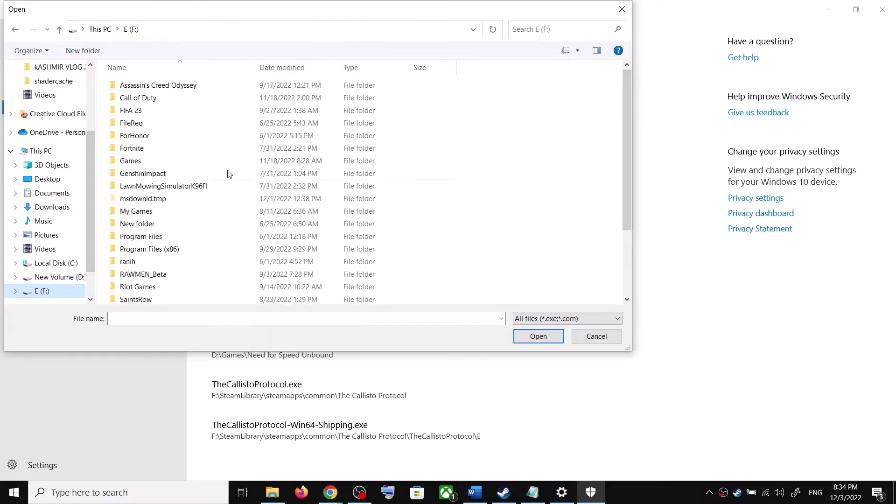
{"action": "scroll", "coordinate": [219, 204], "scroll_direction": "down", "scroll_amount": 2}
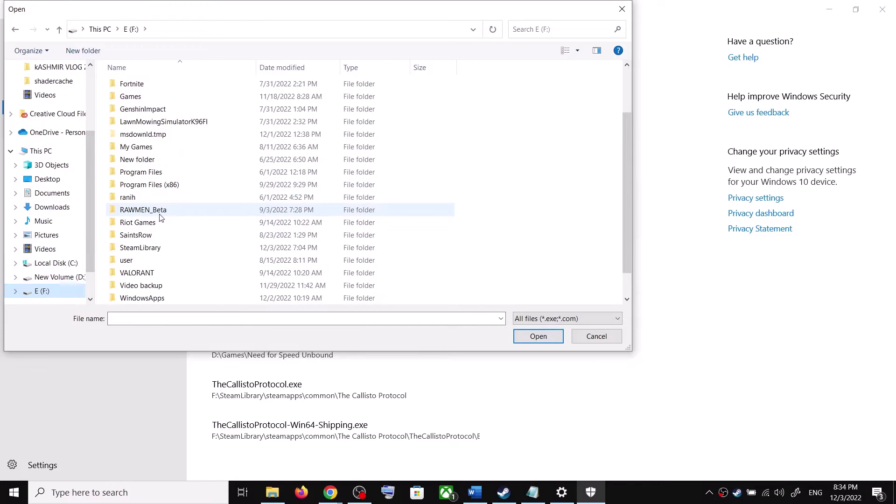
{"action": "left_click", "coordinate": [142, 249]}
{"action": "double_click", "coordinate": [142, 249]}
{"action": "double_click", "coordinate": [133, 87]}
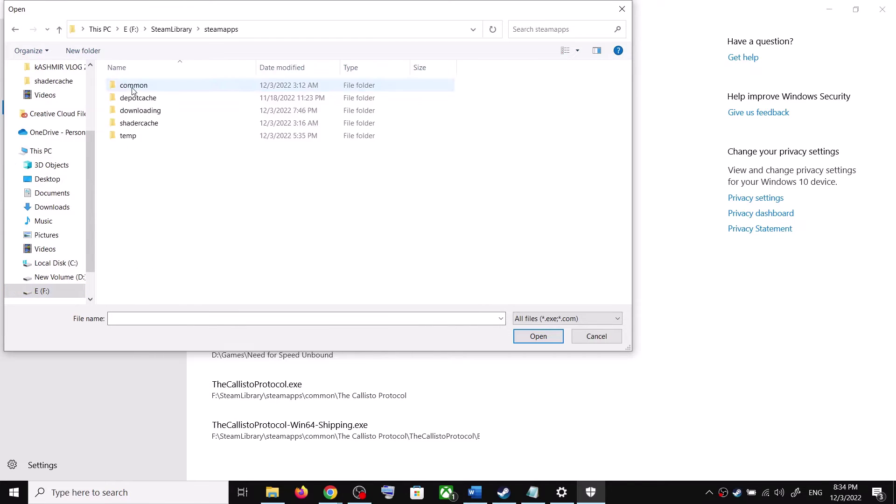
{"action": "left_click", "coordinate": [134, 89]}
{"action": "double_click", "coordinate": [133, 87]}
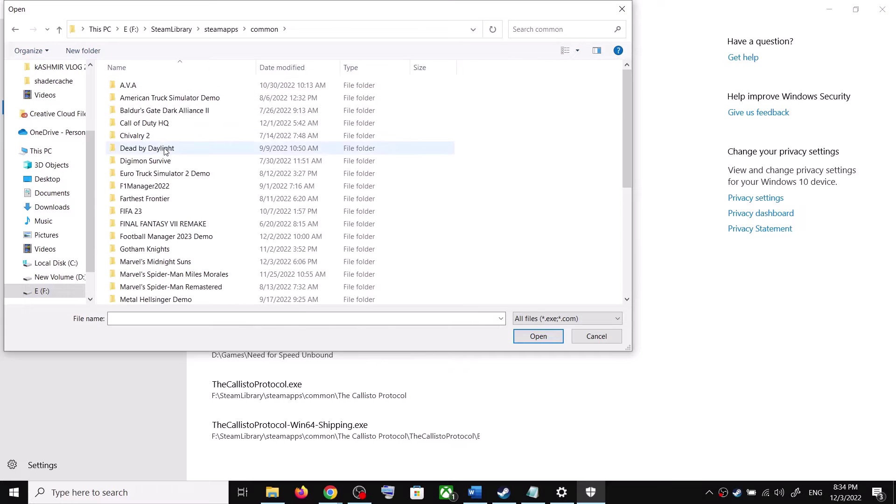
{"action": "left_click", "coordinate": [154, 264]}
{"action": "double_click", "coordinate": [162, 264]}
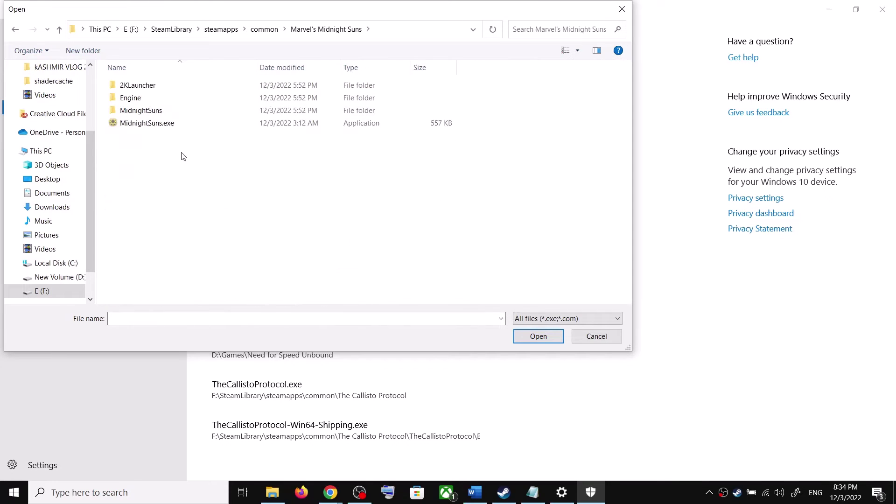
{"action": "left_click", "coordinate": [136, 125]}
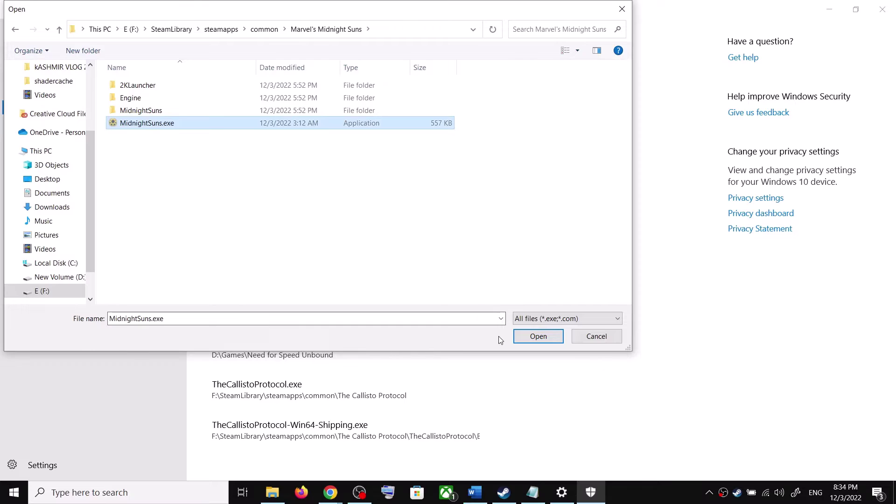
{"action": "left_click", "coordinate": [538, 337]}
- Add MidnightSuns-Win64-Shipping.exe from the game's MidnightSuns\Binaries\Win64 folder to the allowed apps
{"action": "left_click", "coordinate": [268, 111]}
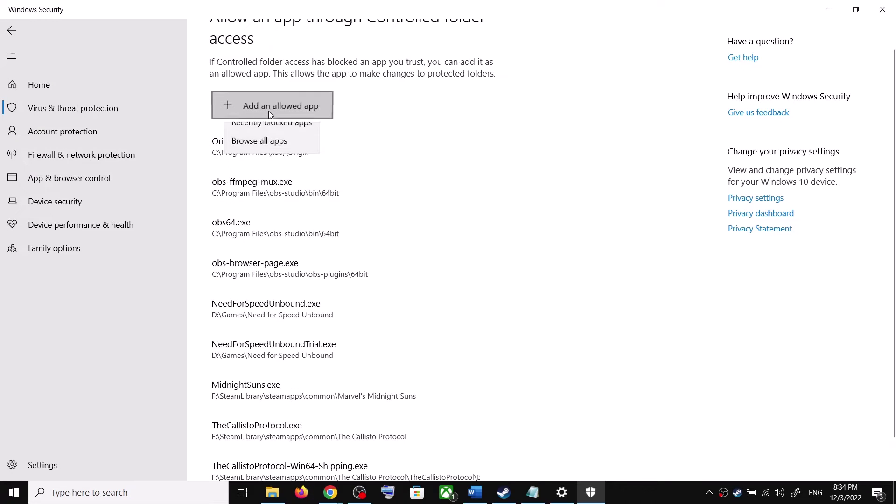
{"action": "left_click", "coordinate": [262, 154]}
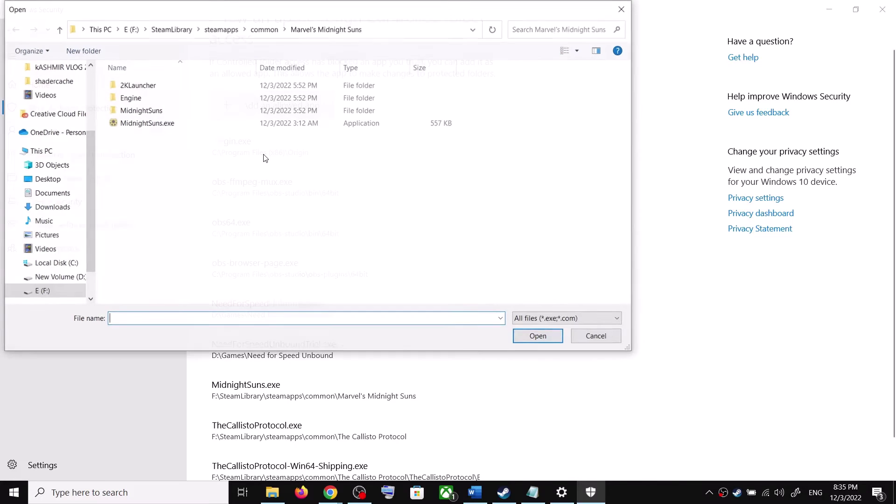
{"action": "double_click", "coordinate": [132, 112]}
{"action": "double_click", "coordinate": [132, 86]}
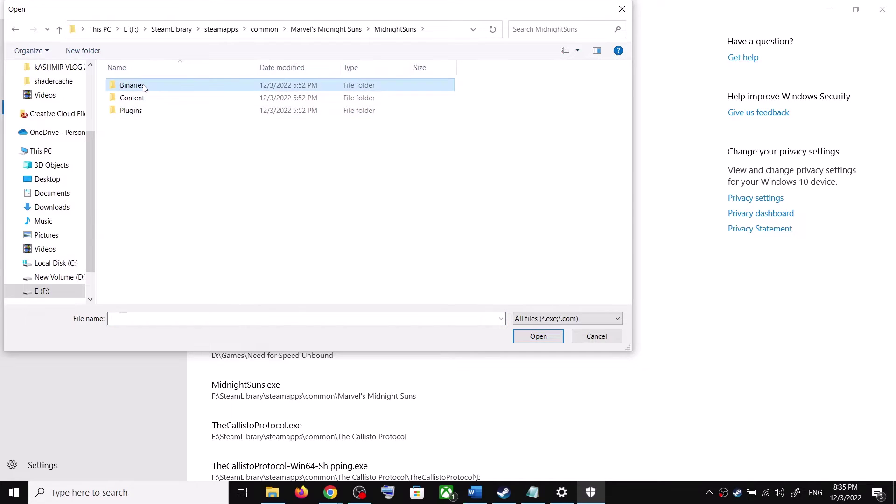
{"action": "double_click", "coordinate": [145, 85]}
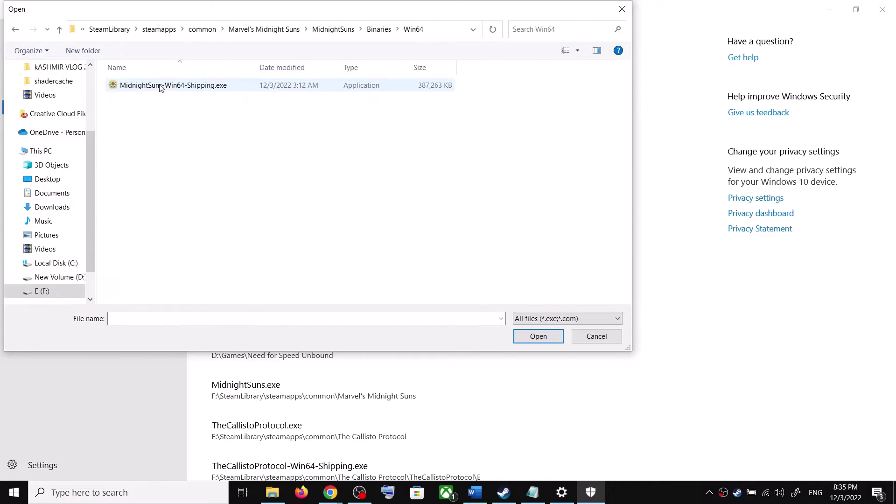
{"action": "left_click", "coordinate": [161, 88]}
{"action": "left_click", "coordinate": [538, 337]}
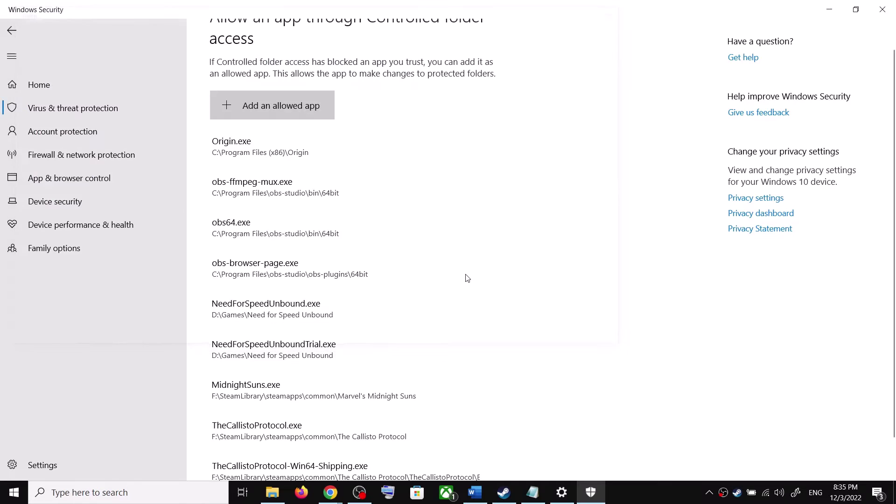
- Add LauncherPatcher.exe from the Marvel's Midnight Suns\2KLauncher folder to the Controlled folder access allowed apps
{"action": "left_click", "coordinate": [255, 104]}
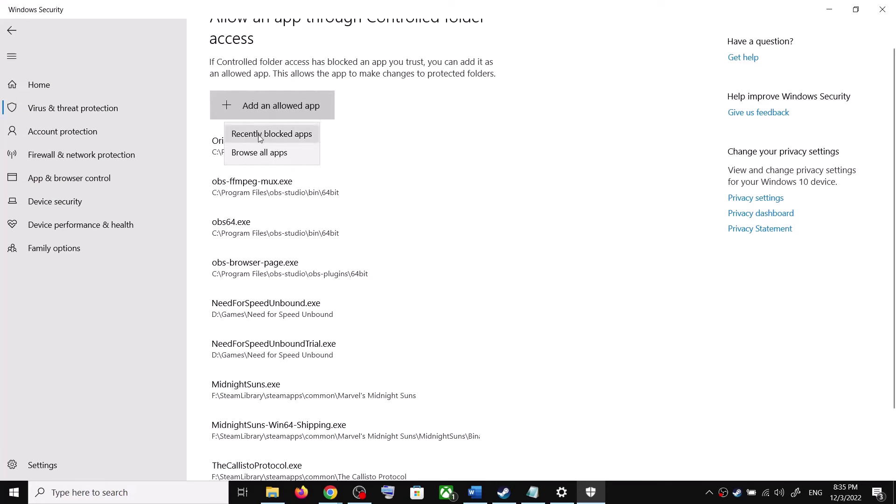
{"action": "left_click", "coordinate": [252, 149]}
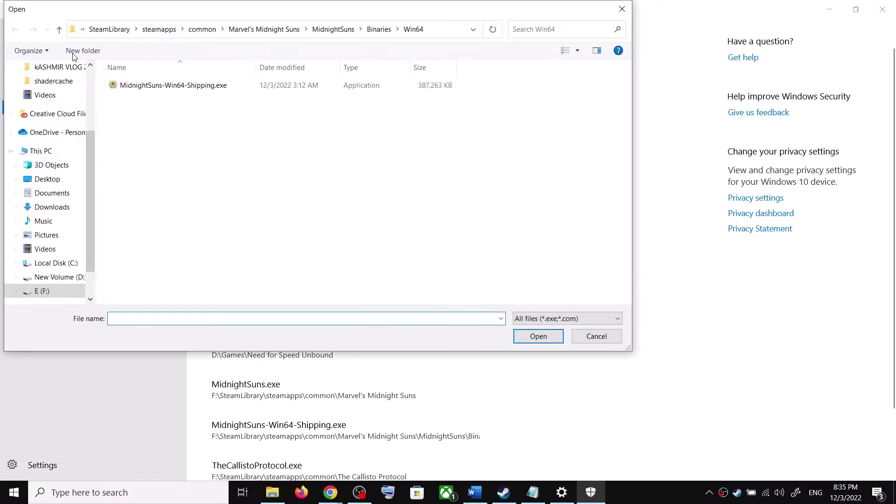
{"action": "left_click", "coordinate": [61, 30]}
{"action": "left_click", "coordinate": [61, 30]}
{"action": "left_click", "coordinate": [61, 29]}
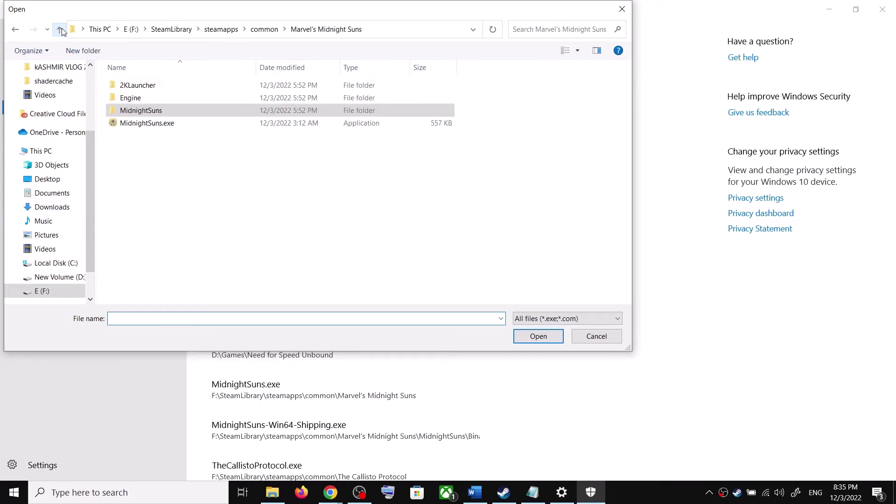
{"action": "double_click", "coordinate": [133, 87]}
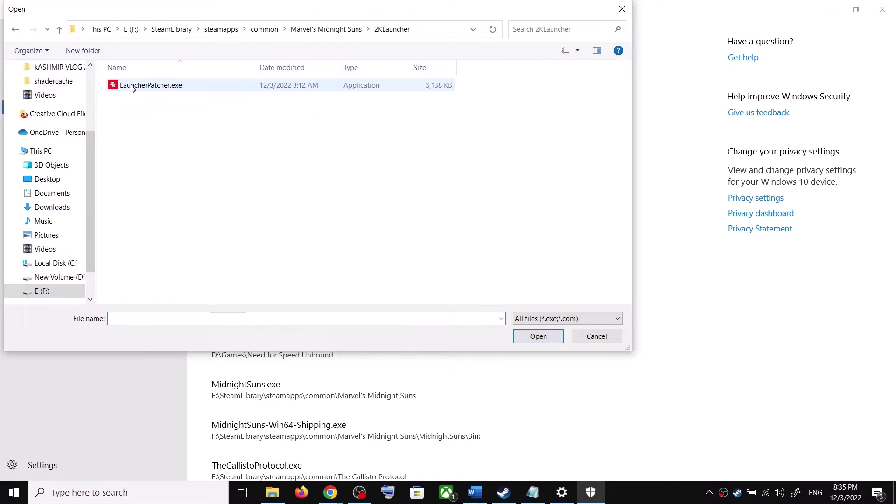
{"action": "left_click", "coordinate": [160, 88]}
{"action": "left_click", "coordinate": [526, 340]}
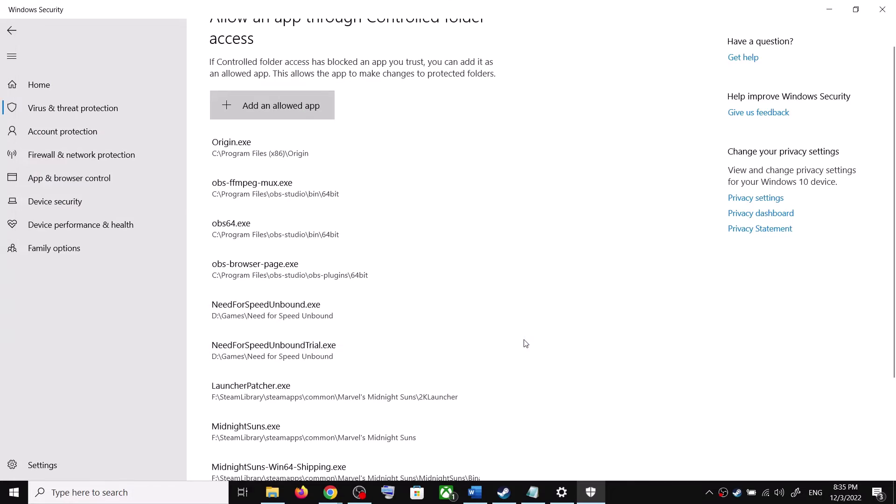
{"action": "scroll", "coordinate": [296, 410], "scroll_direction": "down", "scroll_amount": 3}
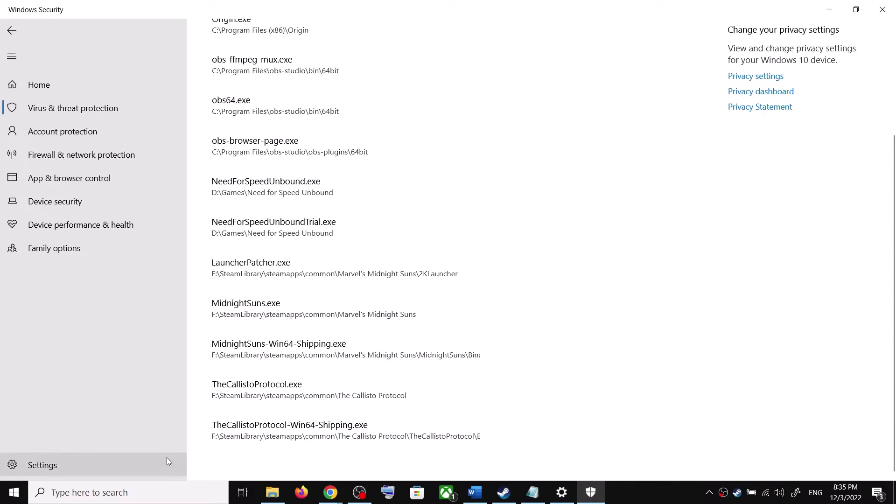
- Search Windows for Control Panel and open it
{"action": "left_click", "coordinate": [159, 492]}
{"action": "type", "text": "co"}
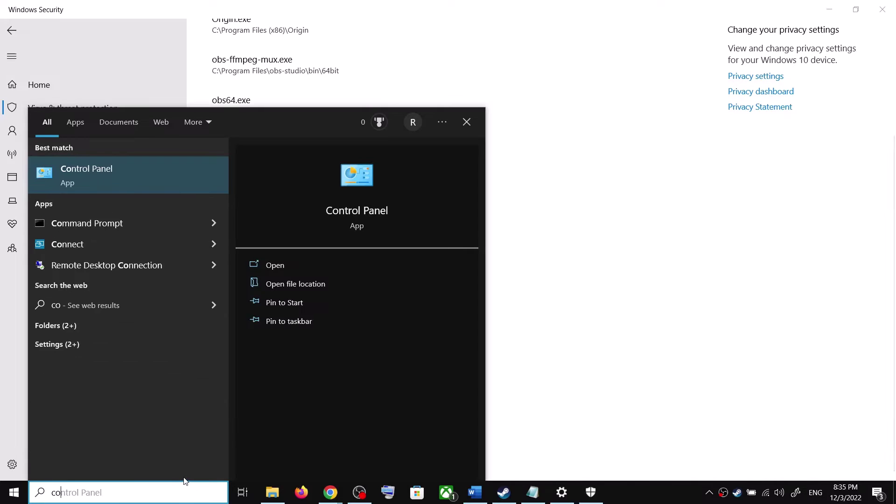
{"action": "type", "text": "t"}
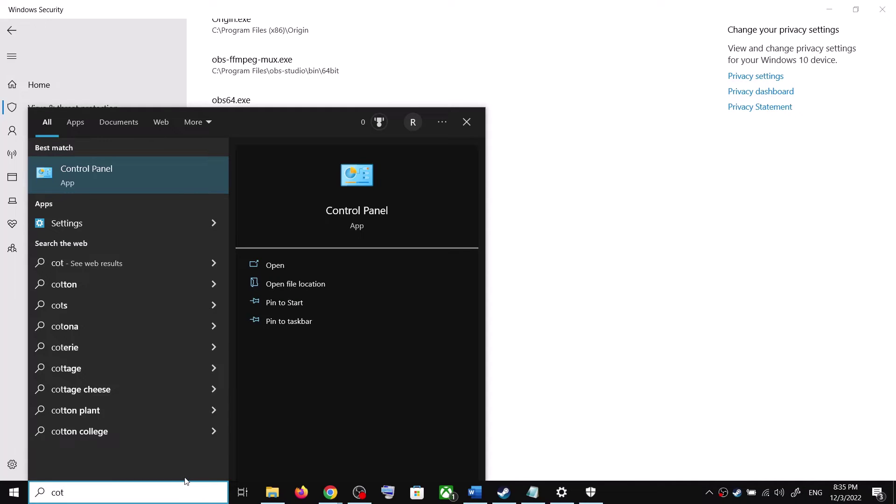
{"action": "key", "text": "BackSpace"}
{"action": "type", "text": "nt"}
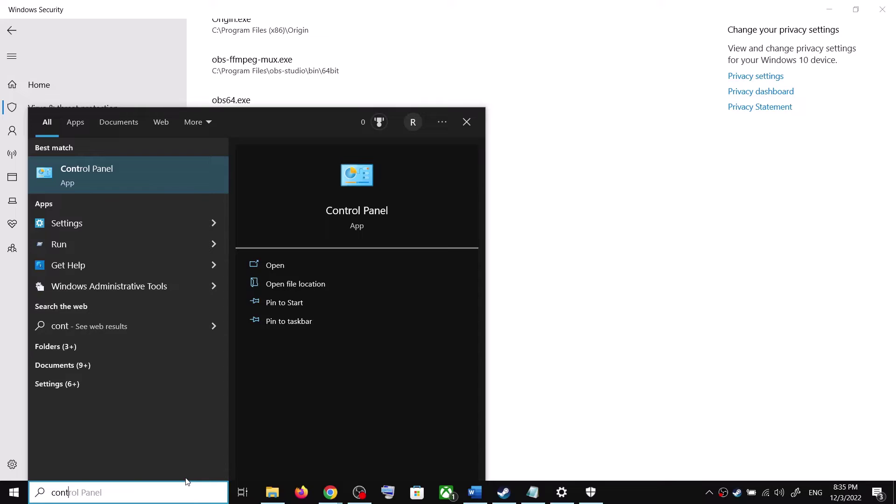
{"action": "type", "text": "ol"}
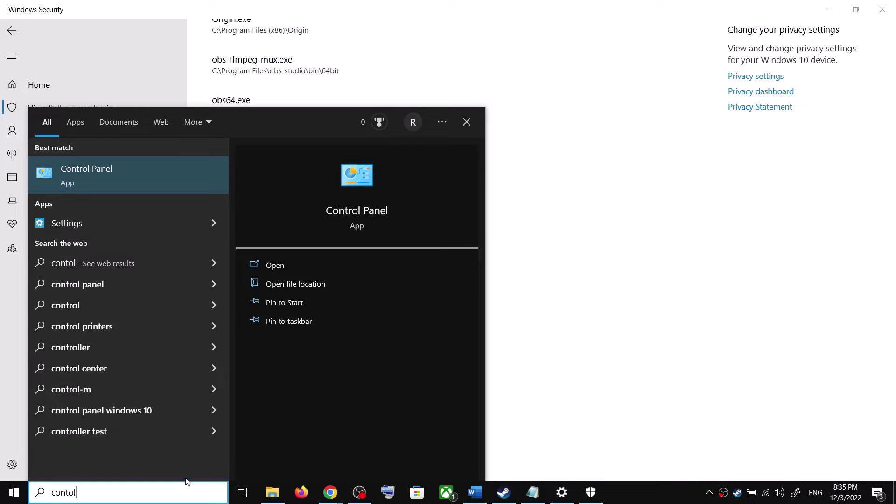
{"action": "left_click", "coordinate": [69, 492]}
{"action": "type", "text": "r"}
{"action": "left_click", "coordinate": [107, 177]}
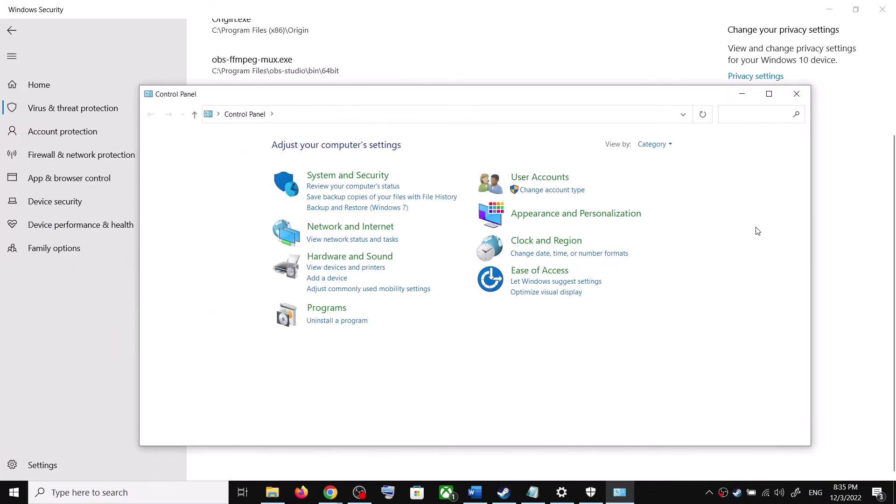
- Open the list of apps allowed through Windows Defender Firewall under System and Security and unlock its settings for changes
{"action": "left_click", "coordinate": [356, 176]}
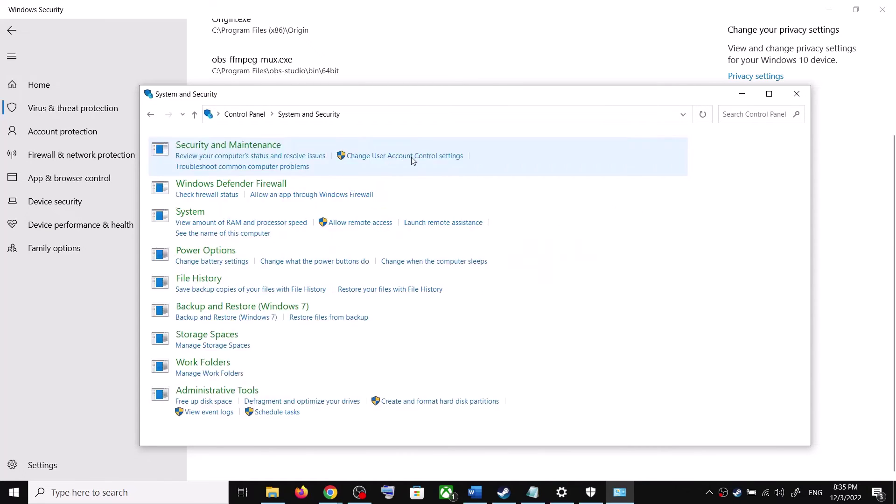
{"action": "left_click", "coordinate": [770, 94]}
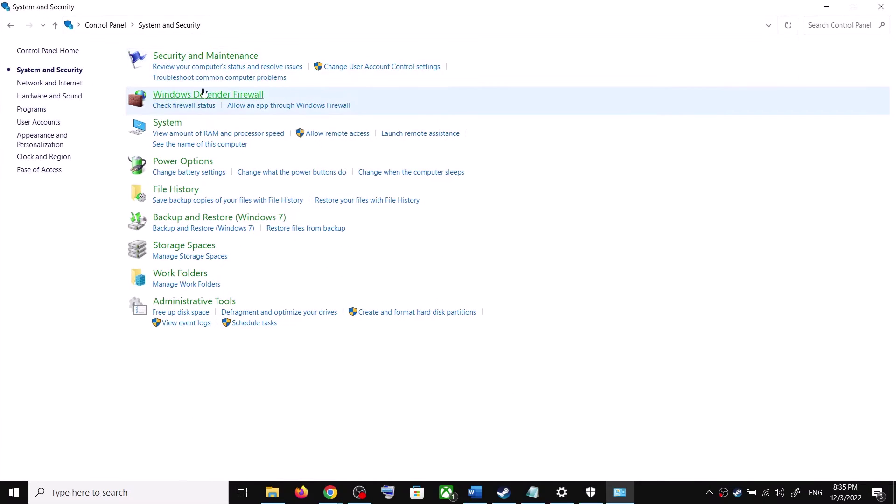
{"action": "left_click", "coordinate": [176, 96]}
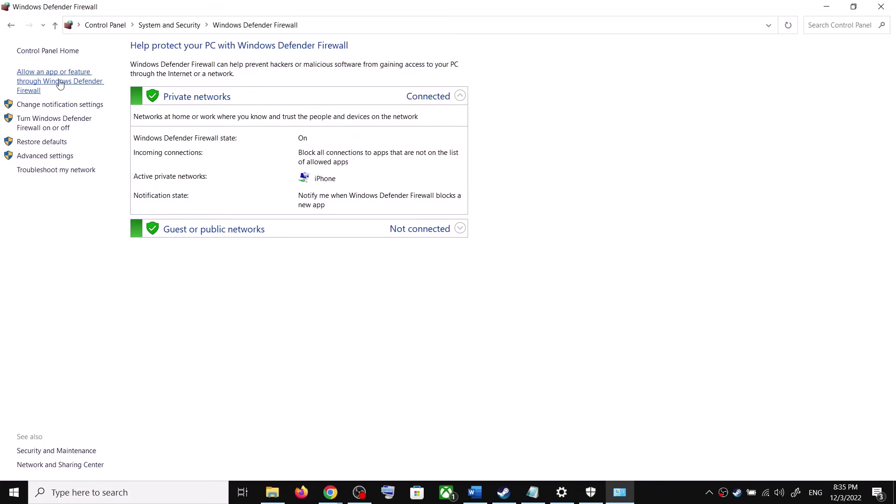
{"action": "left_click", "coordinate": [70, 85]}
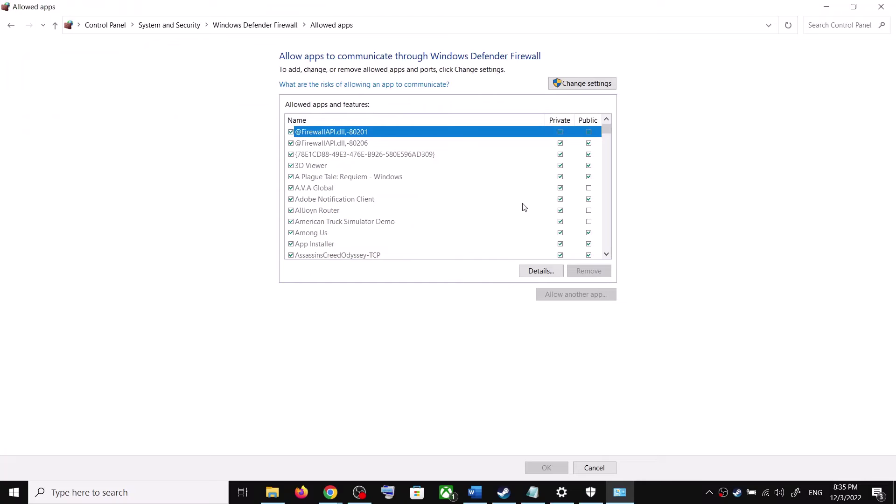
{"action": "left_click", "coordinate": [578, 85]}
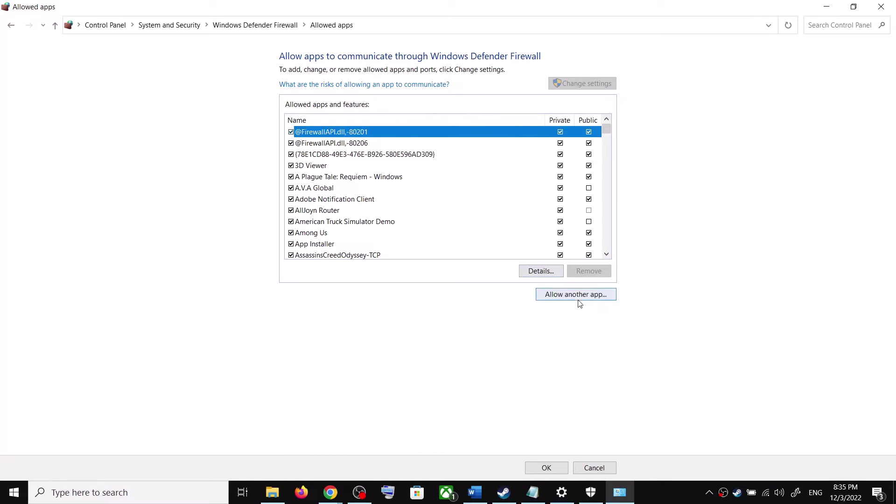
- Allow MidnightSuns.exe from F:\SteamLibrary\steamapps\common\Marvel's Midnight Suns through the firewall
{"action": "left_click", "coordinate": [577, 295]}
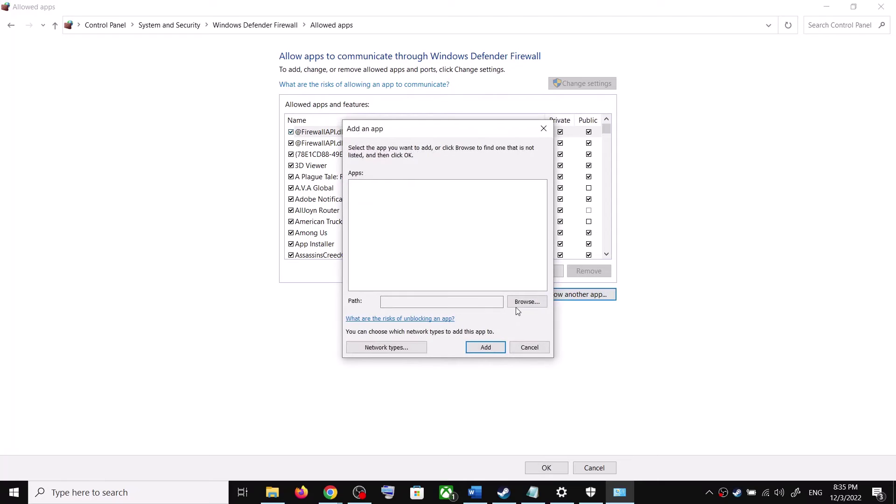
{"action": "left_click", "coordinate": [523, 303]}
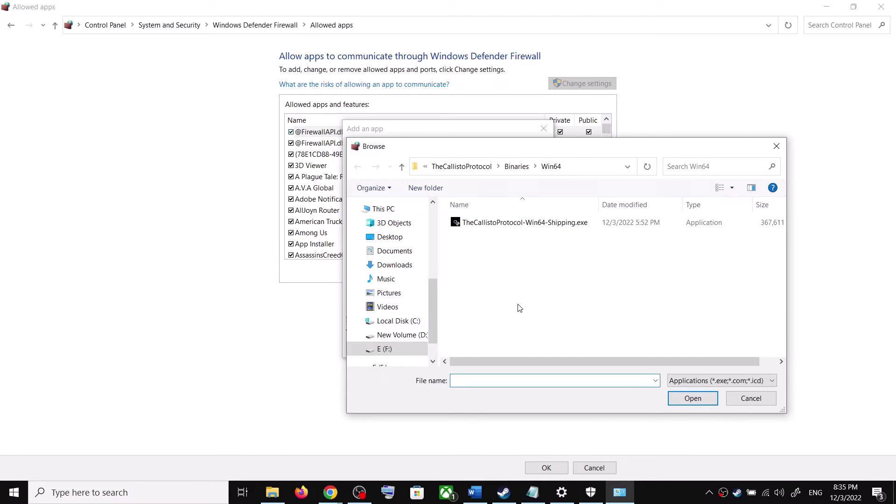
{"action": "left_click", "coordinate": [384, 349]}
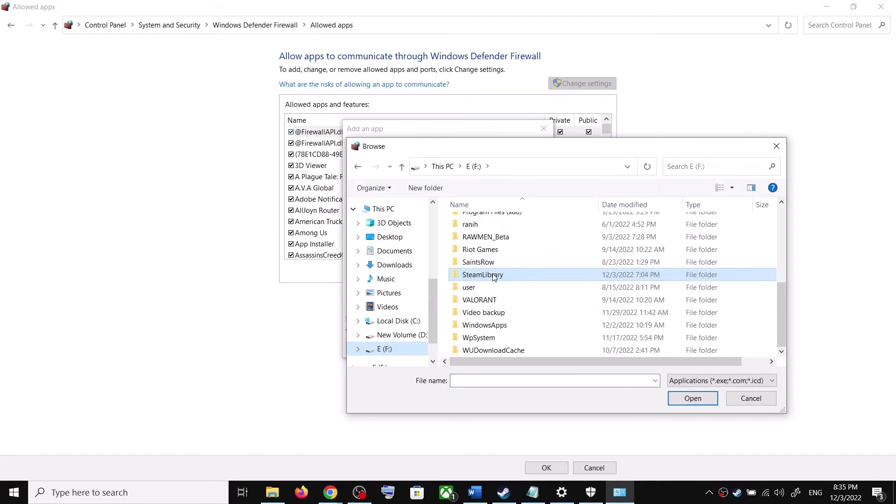
{"action": "double_click", "coordinate": [494, 275]}
{"action": "double_click", "coordinate": [485, 224]}
{"action": "double_click", "coordinate": [485, 224]}
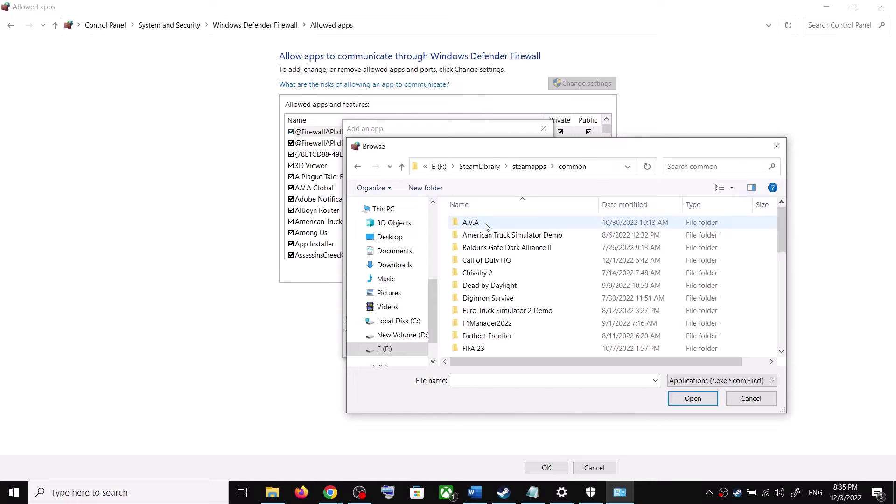
{"action": "scroll", "coordinate": [515, 292], "scroll_direction": "down", "scroll_amount": 2}
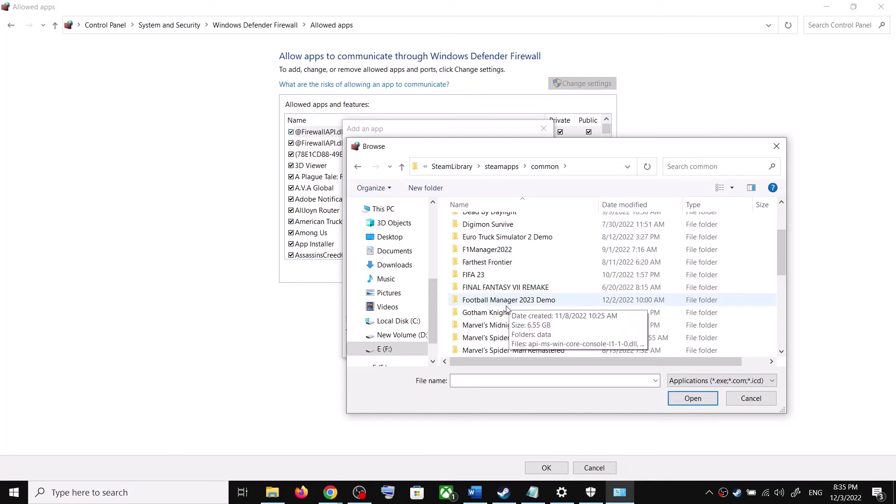
{"action": "scroll", "coordinate": [507, 307], "scroll_direction": "down", "scroll_amount": 2}
{"action": "double_click", "coordinate": [496, 251]}
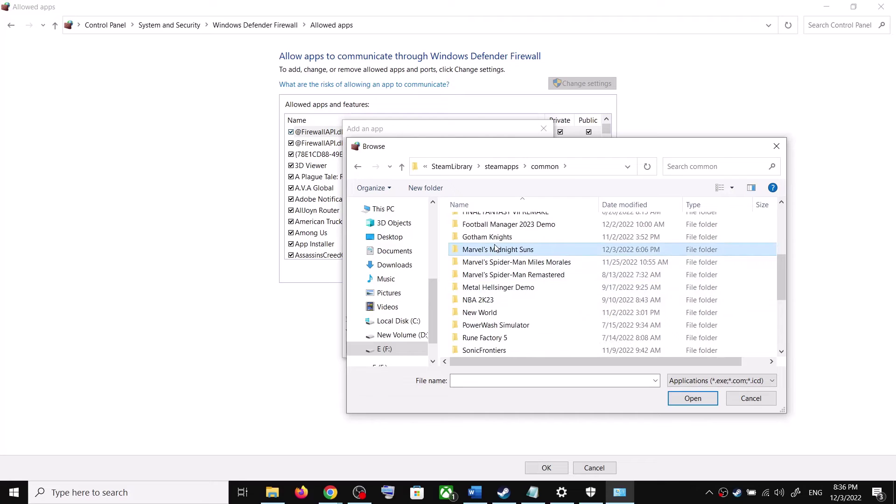
{"action": "left_click", "coordinate": [486, 262]}
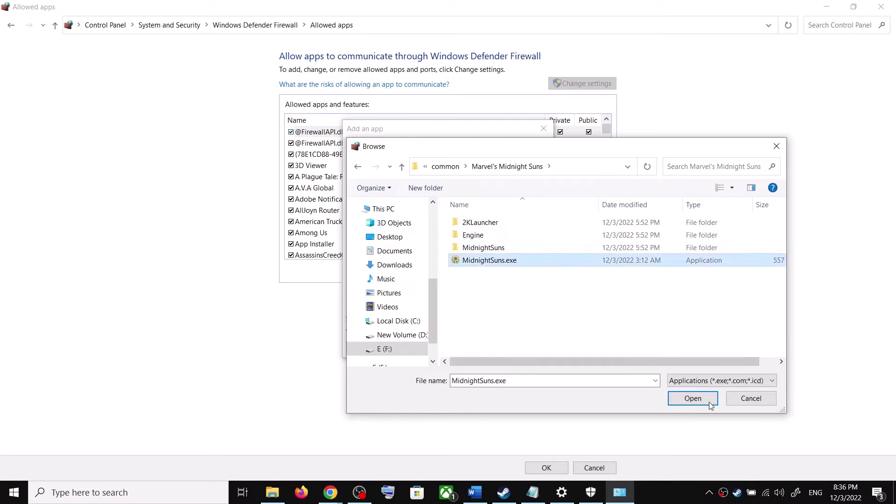
{"action": "left_click", "coordinate": [692, 398]}
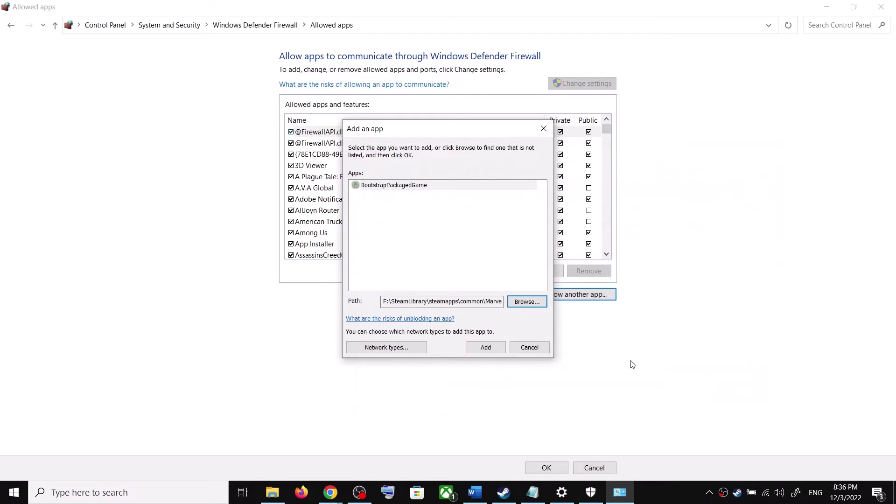
{"action": "left_click", "coordinate": [481, 347]}
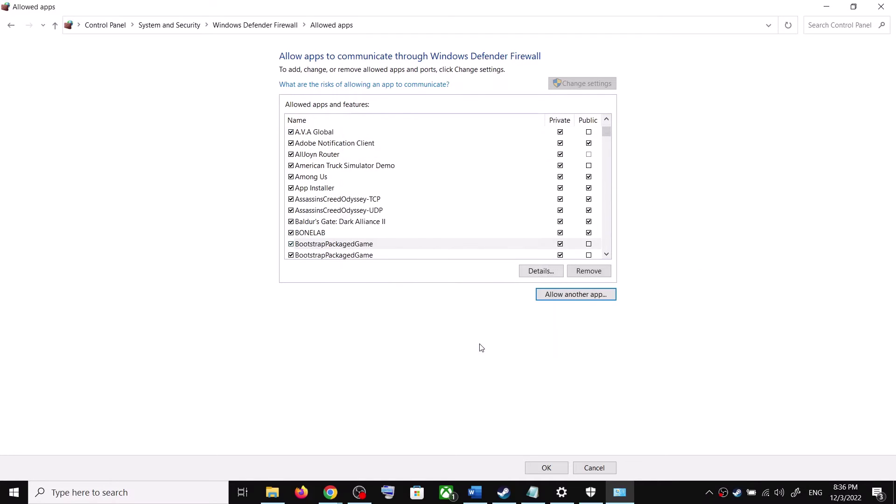
- Try to allow MidnightSuns-Win64-Shipping.exe from the game's MidnightSuns\Binaries\Win64 folder through the firewall
{"action": "left_click", "coordinate": [575, 299]}
{"action": "left_click", "coordinate": [525, 304]}
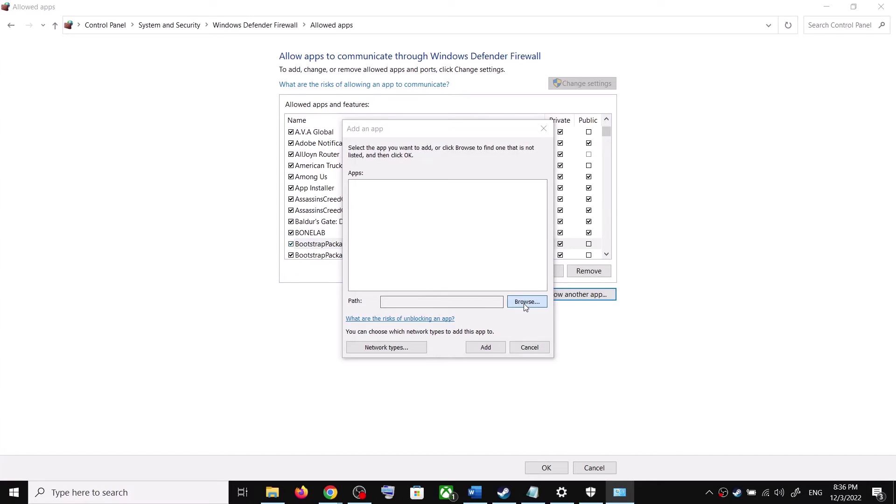
{"action": "double_click", "coordinate": [488, 246]}
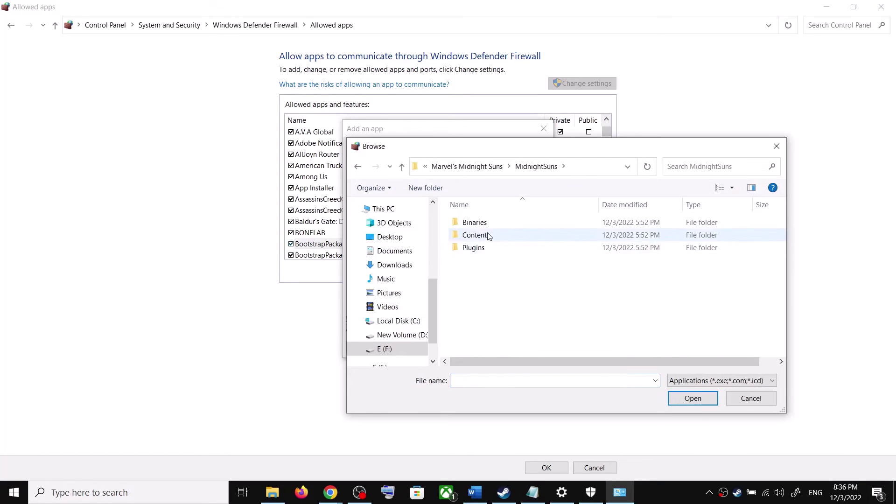
{"action": "double_click", "coordinate": [479, 223]}
{"action": "double_click", "coordinate": [481, 225]}
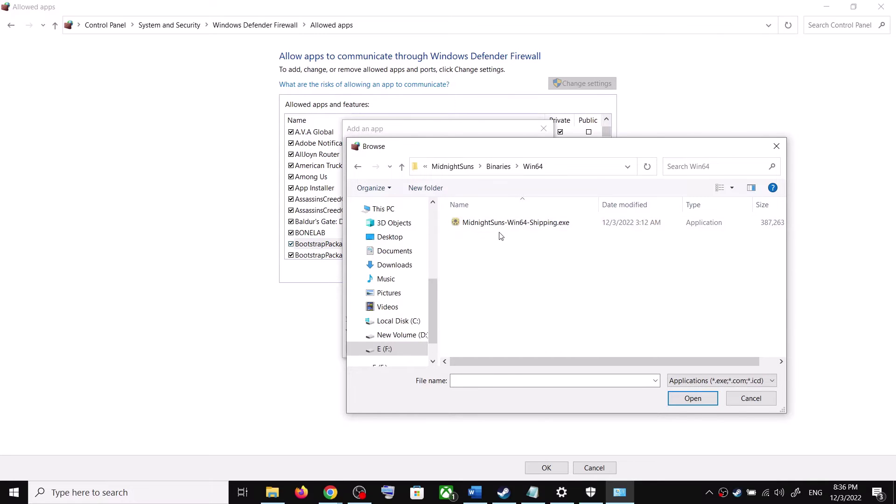
{"action": "left_click", "coordinate": [490, 224]}
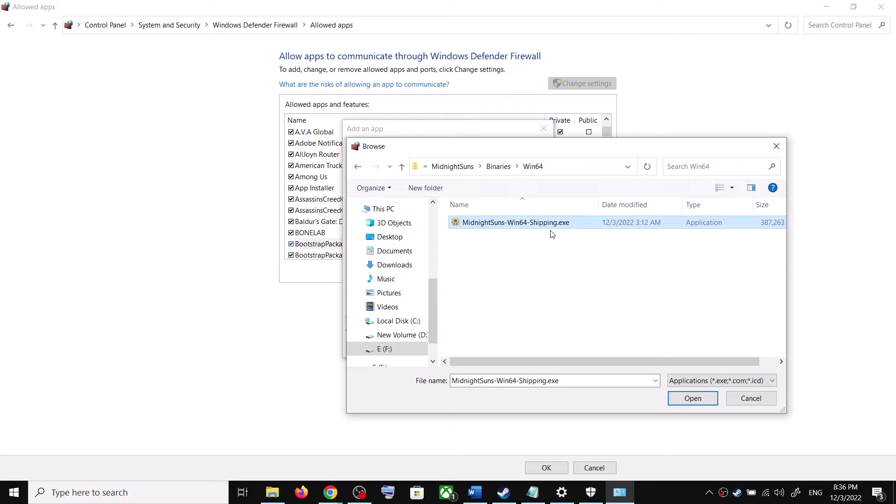
{"action": "left_click", "coordinate": [683, 398]}
{"action": "left_click", "coordinate": [487, 347]}
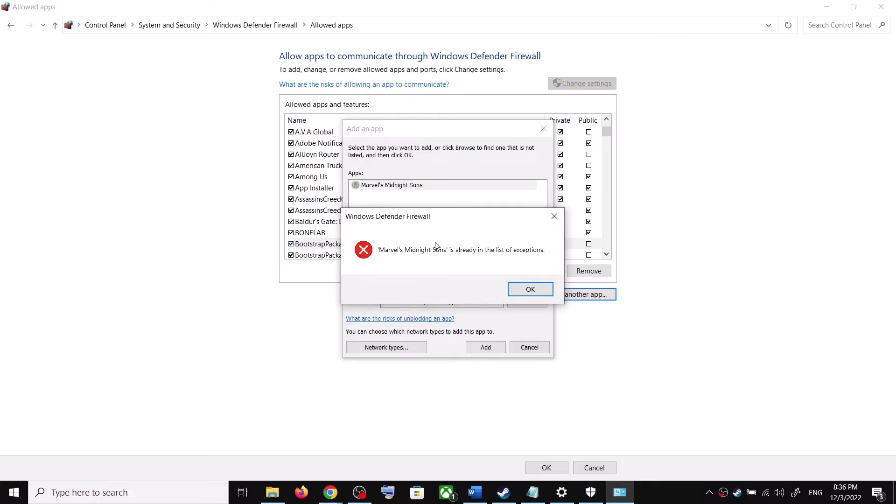
{"action": "left_click", "coordinate": [529, 290]}
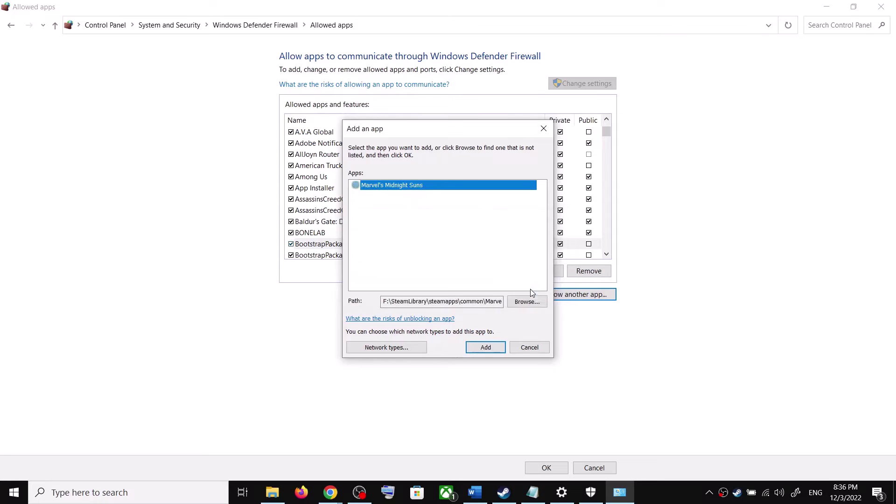
- Try to allow LauncherPatcher.exe from the game's 2KLauncher folder through the firewall
{"action": "left_click", "coordinate": [534, 301]}
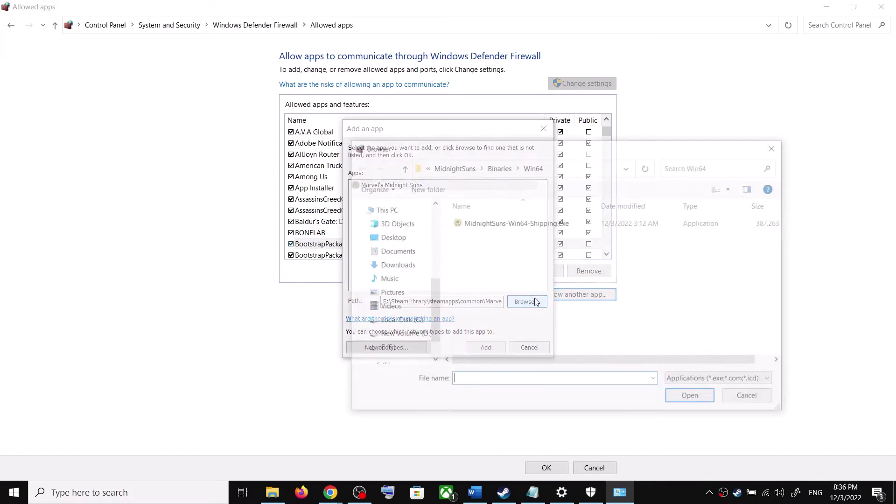
{"action": "left_click", "coordinate": [402, 167]}
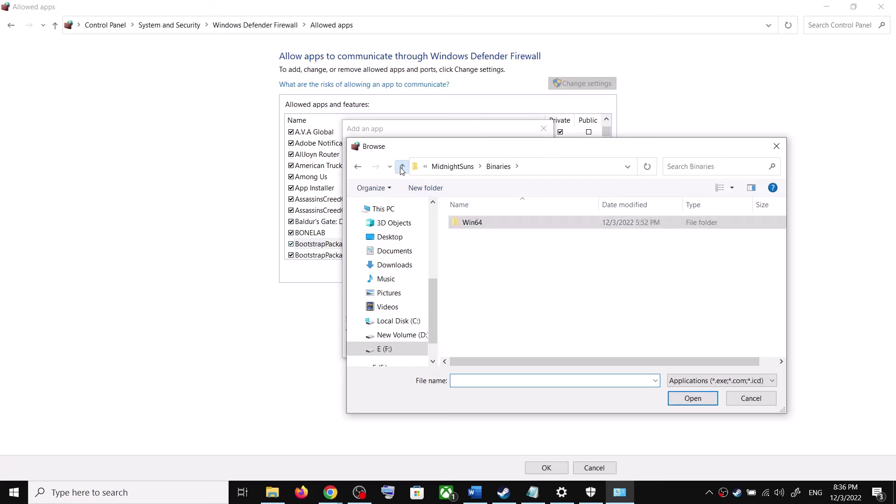
{"action": "left_click", "coordinate": [401, 168]}
{"action": "left_click", "coordinate": [402, 169]}
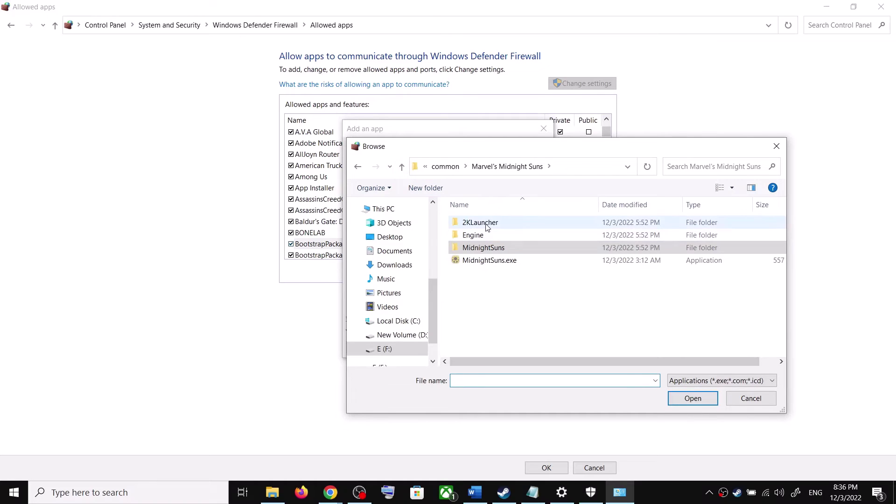
{"action": "double_click", "coordinate": [487, 223]}
{"action": "left_click", "coordinate": [496, 225]}
{"action": "left_click", "coordinate": [692, 398]}
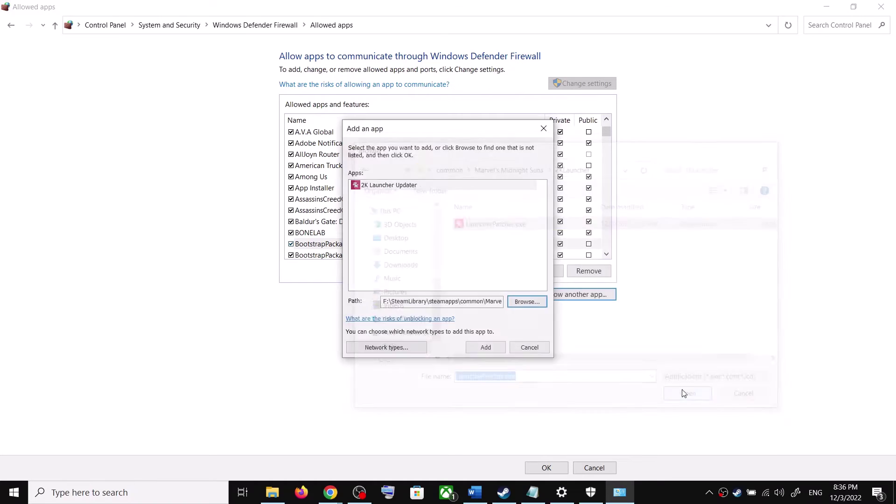
{"action": "left_click", "coordinate": [486, 348]}
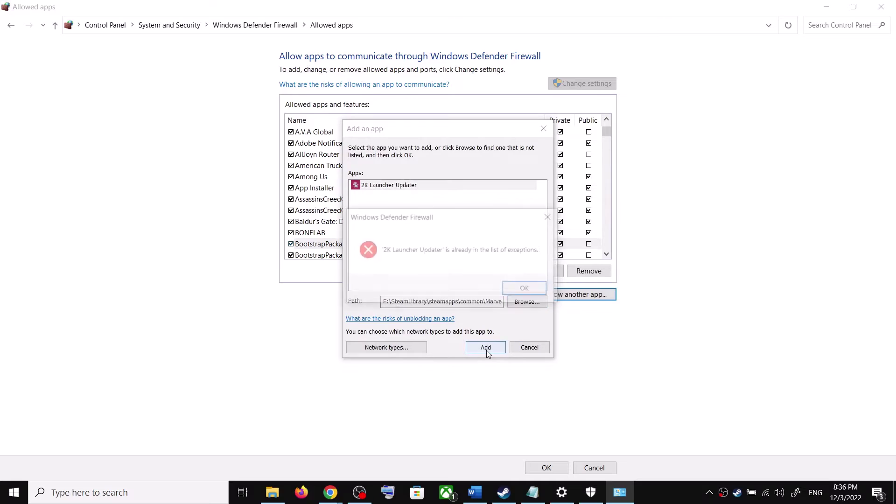
{"action": "left_click", "coordinate": [523, 292]}
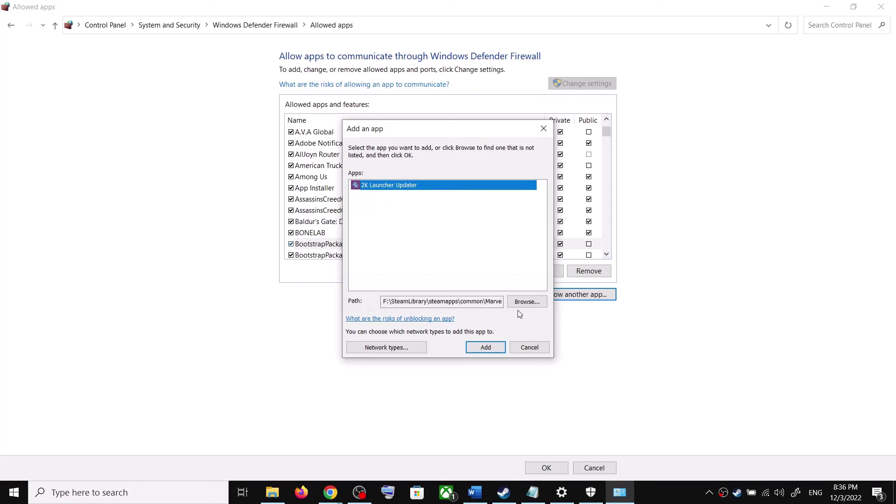
{"action": "left_click", "coordinate": [521, 350]}
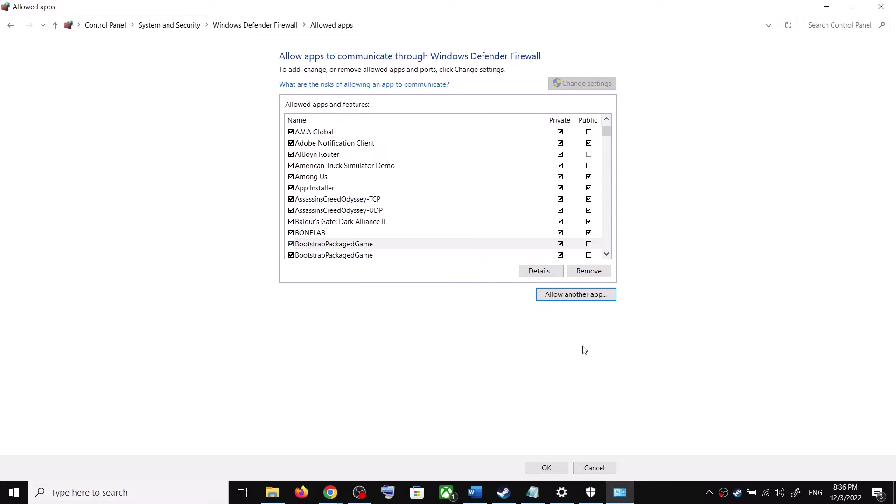
- Save the allowed apps list and close the Control Panel, Windows Security and Settings windows
{"action": "left_click", "coordinate": [545, 468]}
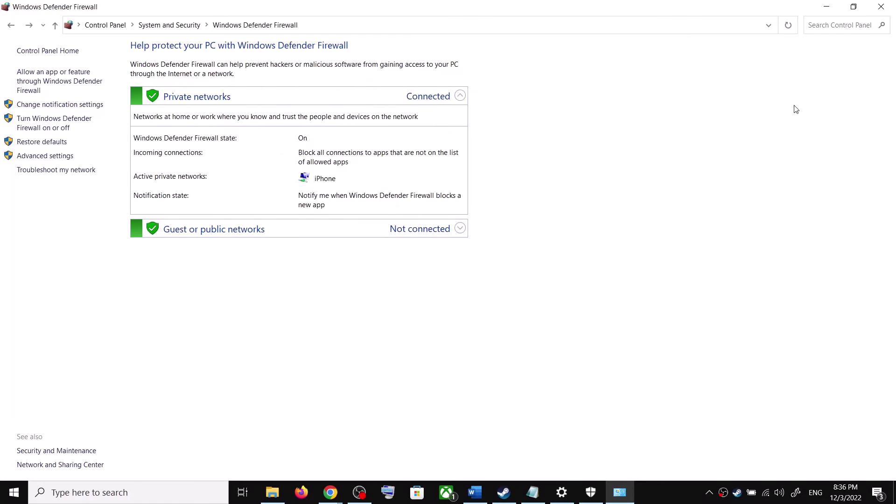
{"action": "left_click", "coordinate": [889, 8]}
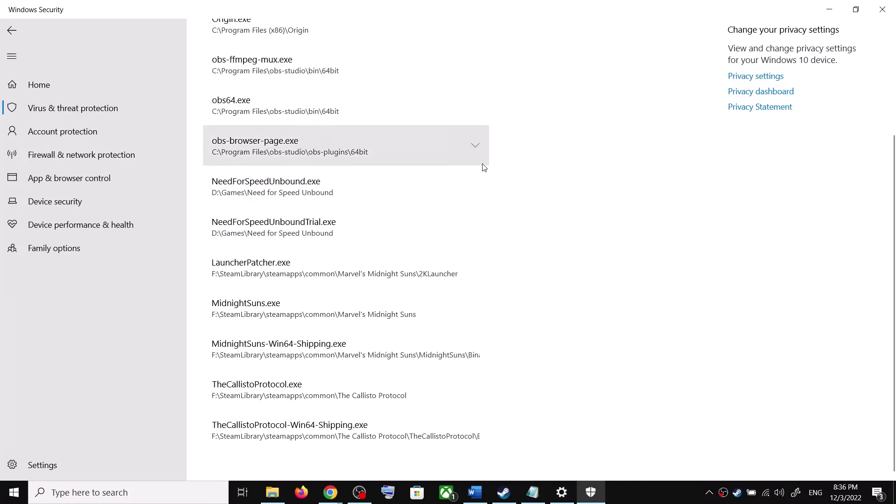
{"action": "left_click", "coordinate": [886, 11]}
{"action": "left_click", "coordinate": [885, 8]}
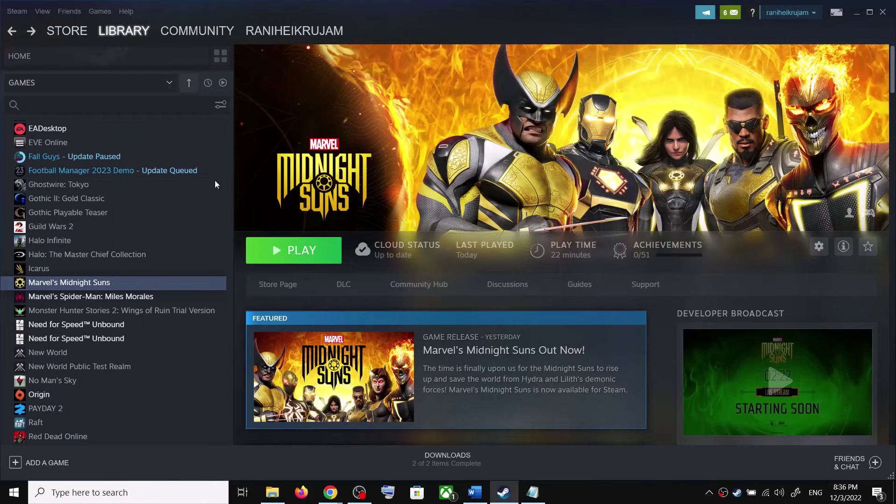
- Switch to the Word notes and highlight the Step 3 instruction on running the game as an administrator
{"action": "left_click", "coordinate": [475, 492]}
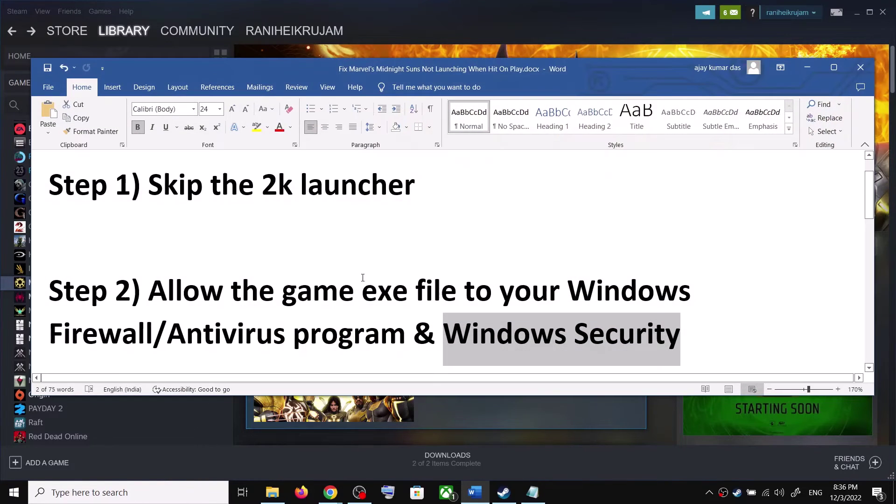
{"action": "scroll", "coordinate": [286, 307], "scroll_direction": "down", "scroll_amount": 3}
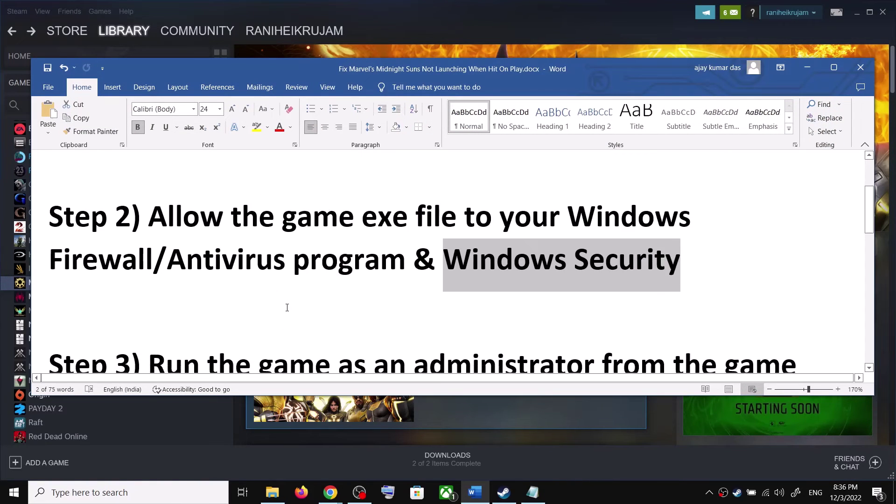
{"action": "left_click_drag", "start_coordinate": [148, 297], "coordinate": [195, 345]}
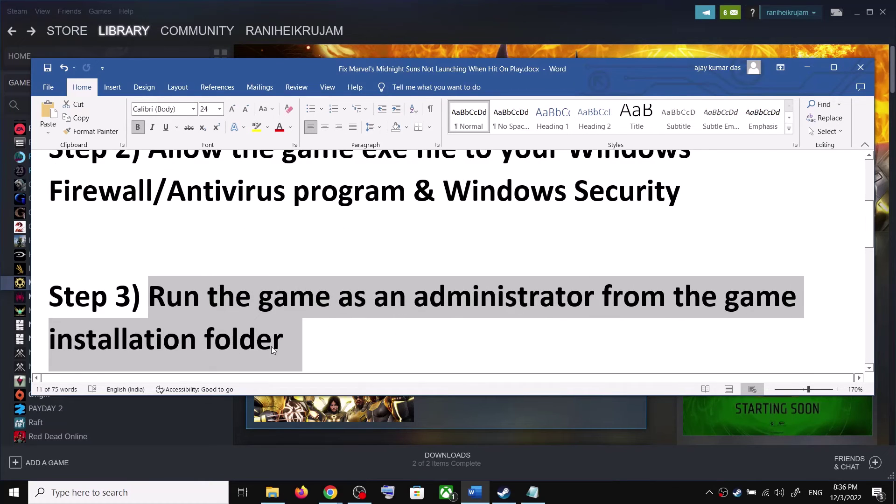
{"action": "left_click", "coordinate": [807, 68]}
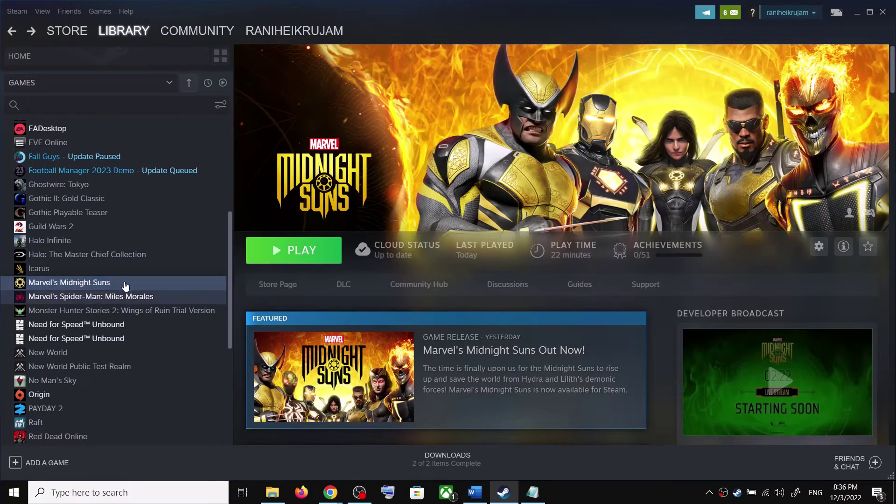
- Open the local files folder of Marvel's Midnight Suns from the Steam library
{"action": "right_click", "coordinate": [124, 281]}
{"action": "mouse_move", "coordinate": [199, 334]}
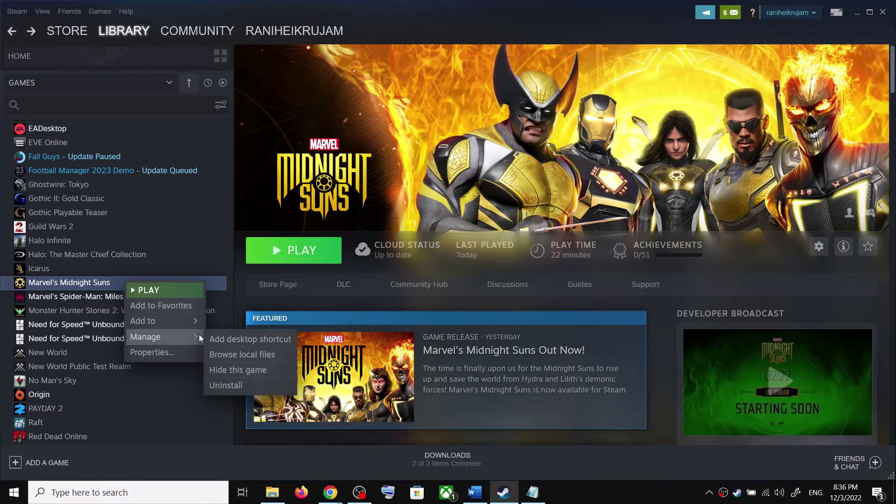
{"action": "left_click", "coordinate": [235, 352]}
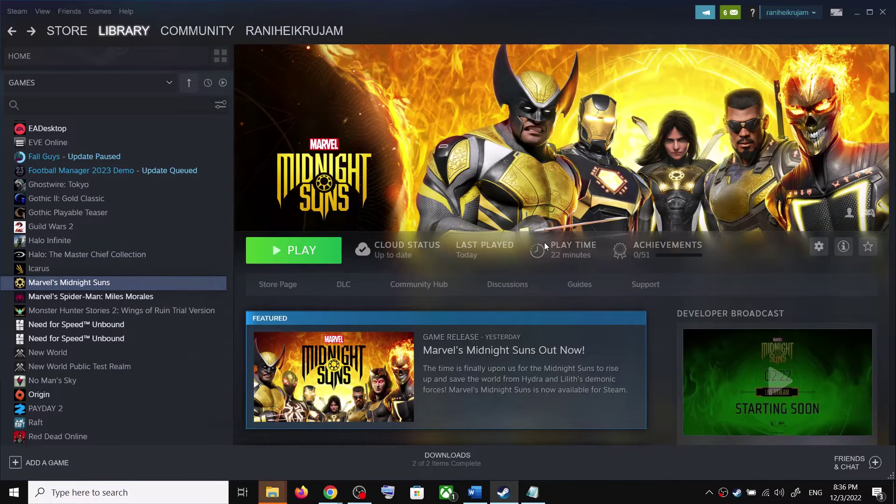
{"action": "mouse_move", "coordinate": [273, 493]}
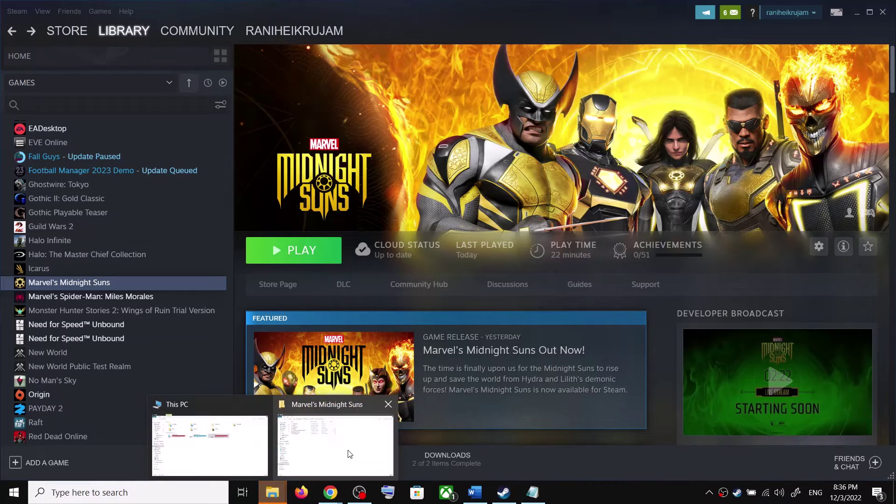
{"action": "left_click", "coordinate": [350, 454]}
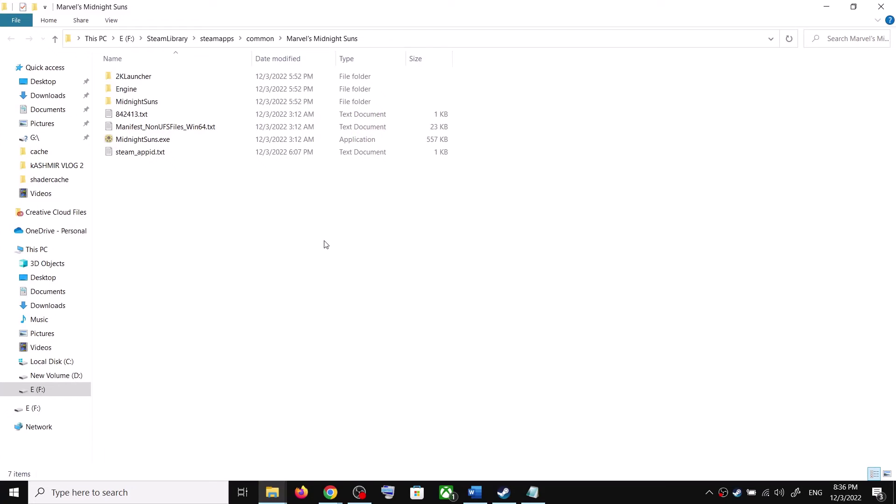
- Set MidnightSuns.exe to run as an administrator in its compatibility properties
{"action": "left_click", "coordinate": [140, 144]}
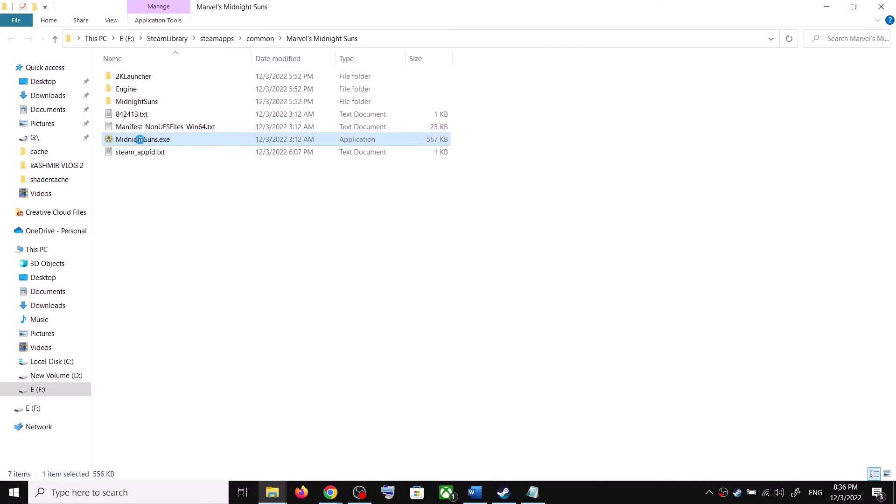
{"action": "right_click", "coordinate": [140, 139]}
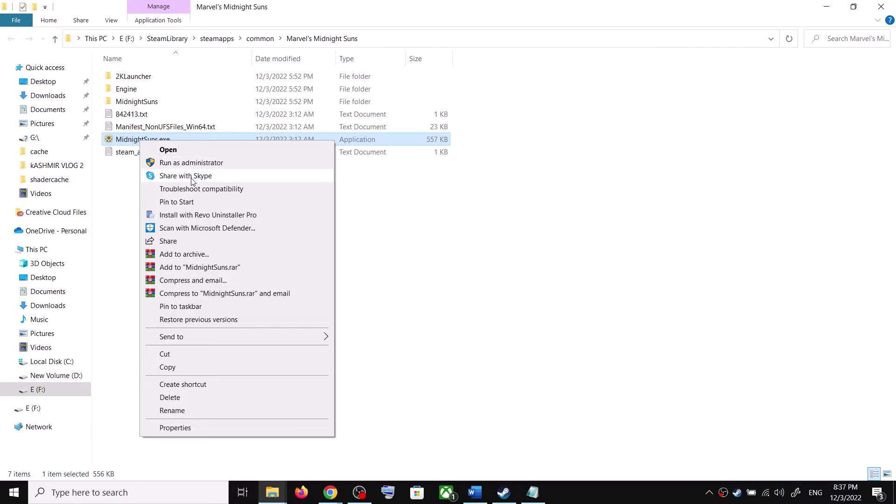
{"action": "left_click", "coordinate": [361, 198]}
{"action": "left_click", "coordinate": [145, 140]}
{"action": "right_click", "coordinate": [143, 140]}
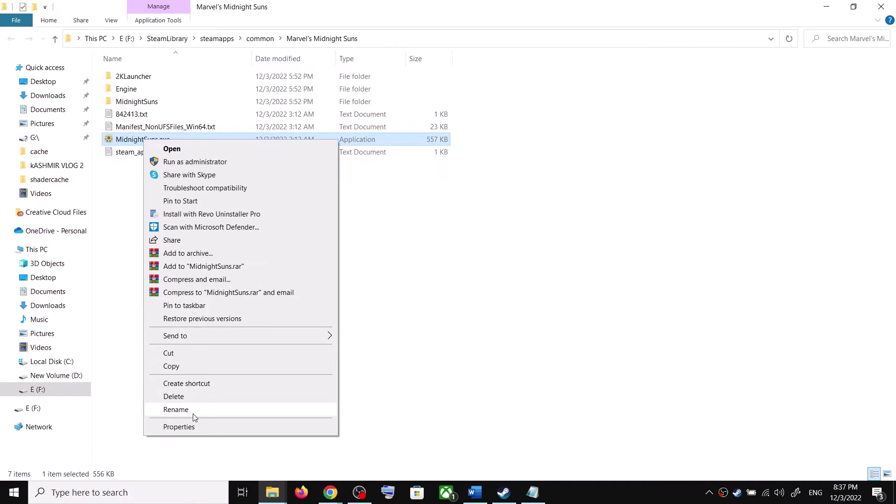
{"action": "left_click", "coordinate": [180, 426]}
{"action": "left_click", "coordinate": [266, 181]}
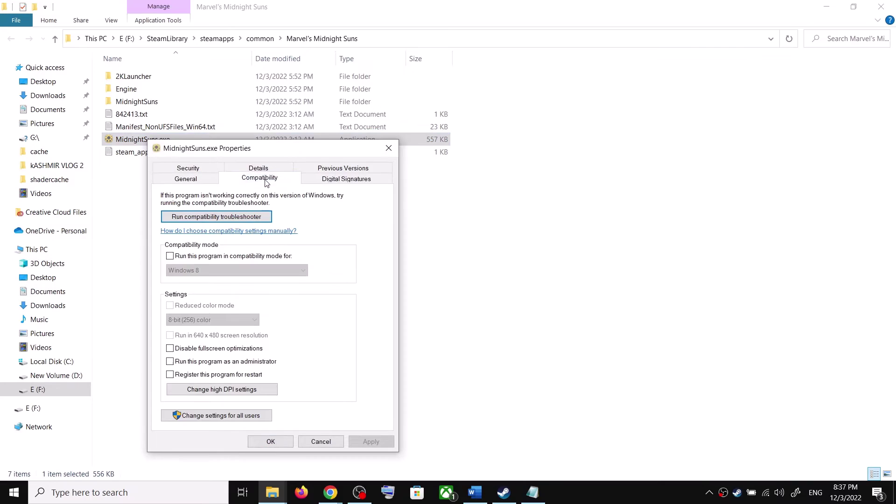
{"action": "left_click", "coordinate": [171, 362]}
{"action": "left_click", "coordinate": [365, 443]}
{"action": "left_click", "coordinate": [282, 443]}
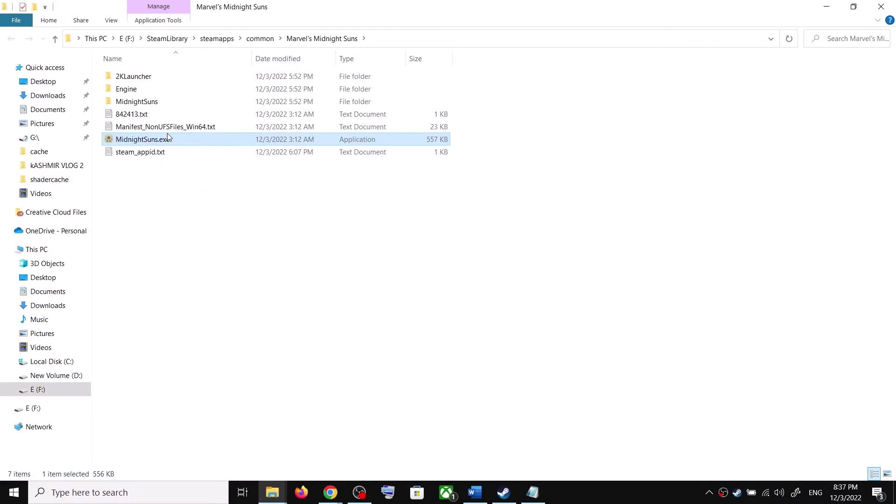
- Open the MidnightSuns\Binaries\Win64 folder inside the game's installation folder
{"action": "left_click", "coordinate": [124, 107]}
{"action": "double_click", "coordinate": [139, 104]}
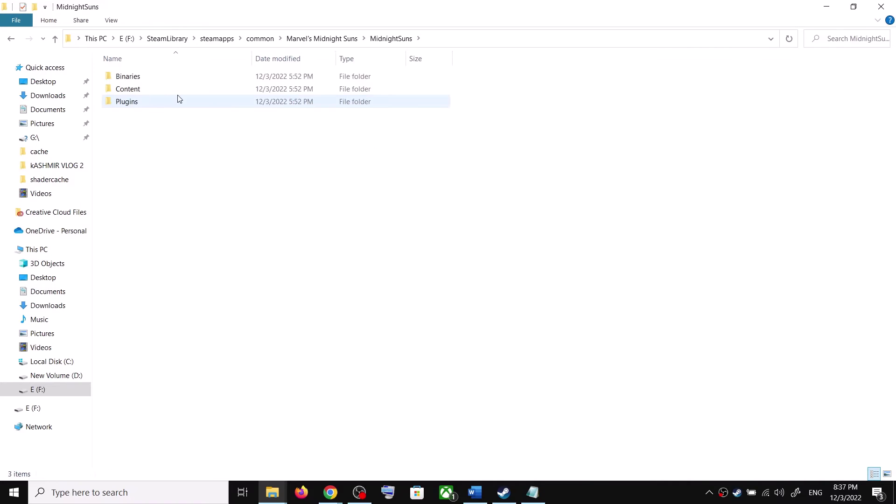
{"action": "double_click", "coordinate": [132, 76]}
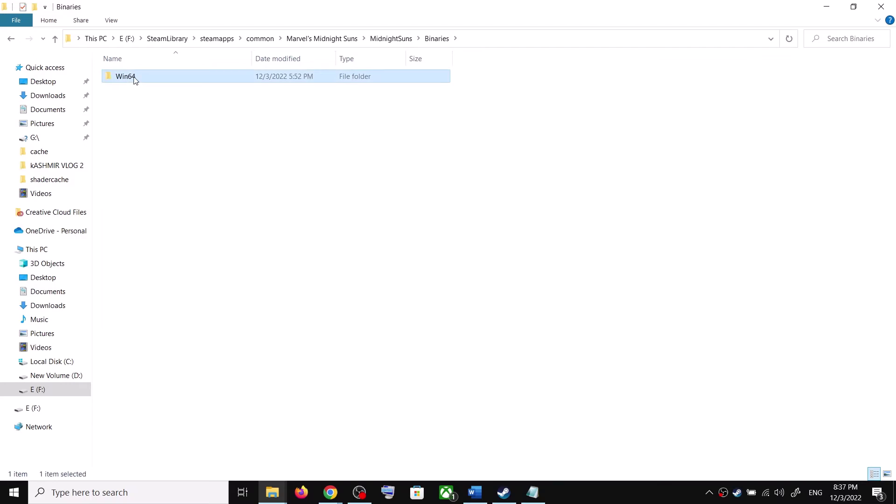
{"action": "double_click", "coordinate": [133, 77]}
- Set MidnightSuns-Win64-Shipping.exe to run as an administrator in its compatibility properties and close the folder window
{"action": "left_click", "coordinate": [145, 103]}
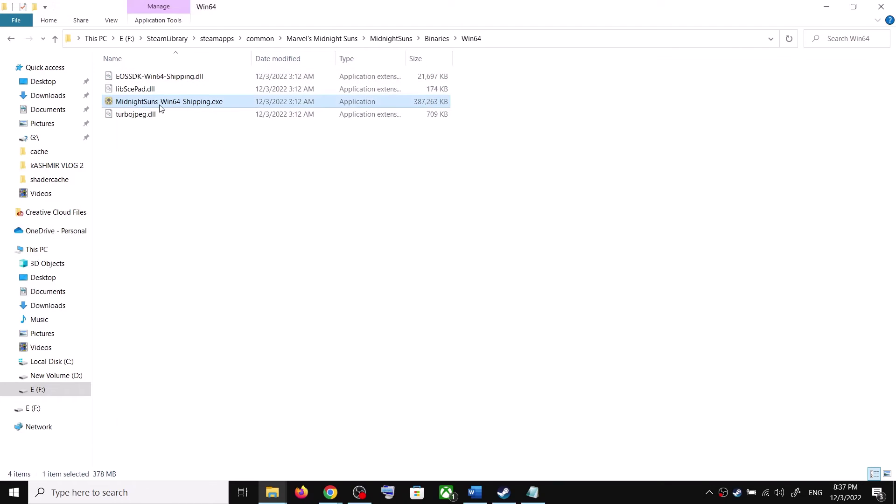
{"action": "right_click", "coordinate": [158, 102]}
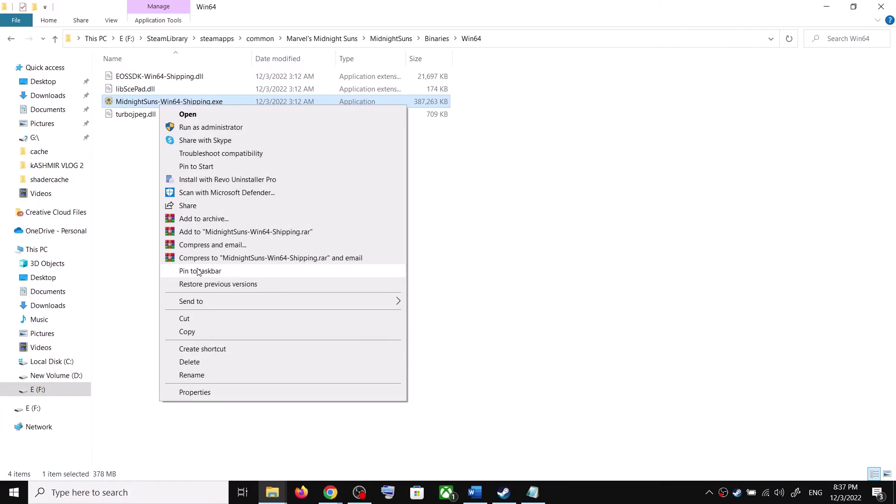
{"action": "left_click", "coordinate": [192, 392]}
{"action": "left_click", "coordinate": [264, 146]}
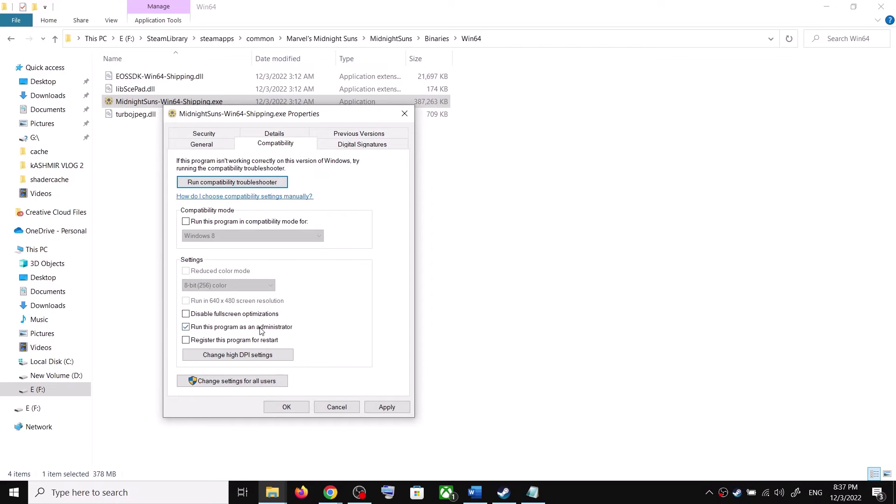
{"action": "left_click", "coordinate": [387, 407]}
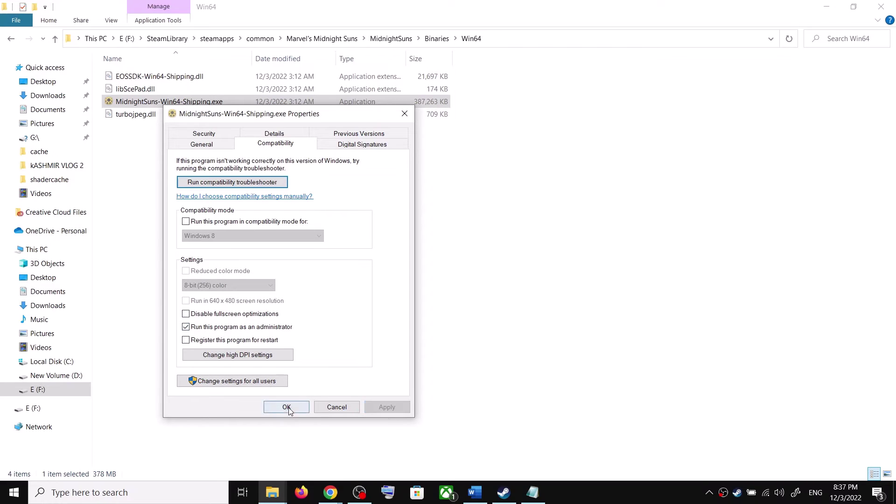
{"action": "left_click", "coordinate": [287, 407]}
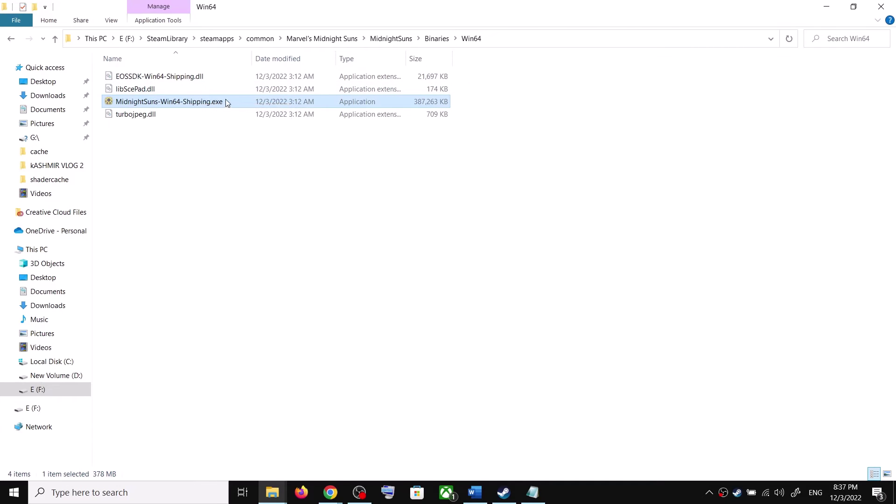
{"action": "left_click", "coordinate": [881, 7]}
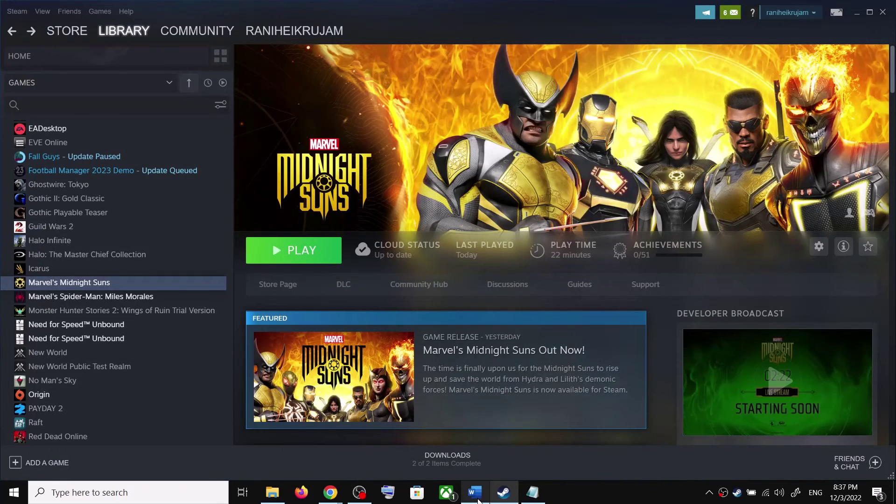
- Switch back to the Word notes and highlight the Step 4 instruction on verifying the game files
{"action": "left_click", "coordinate": [475, 493]}
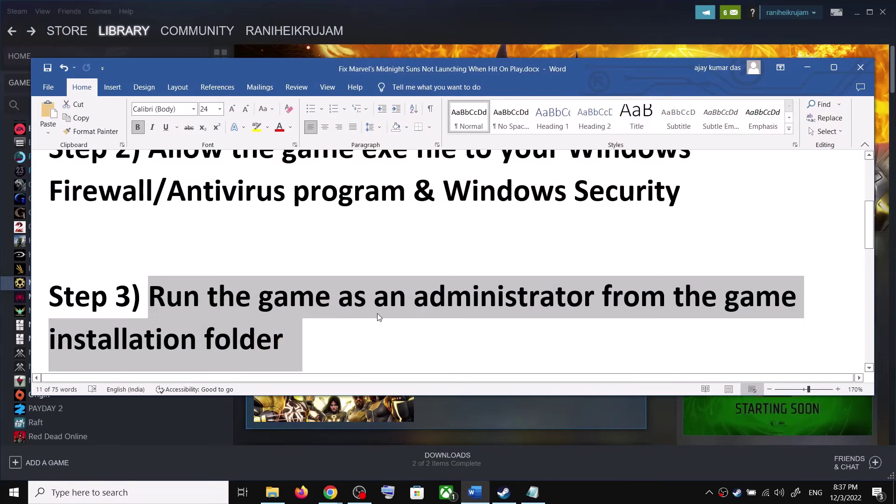
{"action": "scroll", "coordinate": [377, 313], "scroll_direction": "down", "scroll_amount": 3}
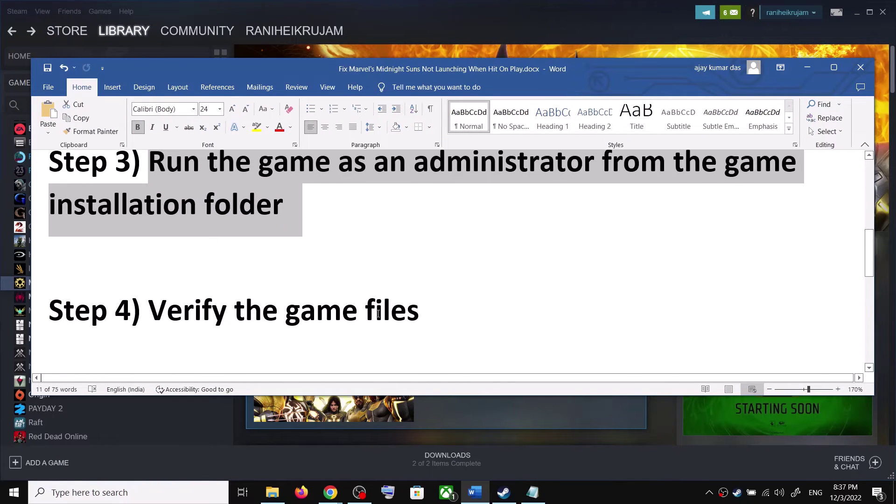
{"action": "left_click_drag", "start_coordinate": [147, 299], "coordinate": [420, 304]}
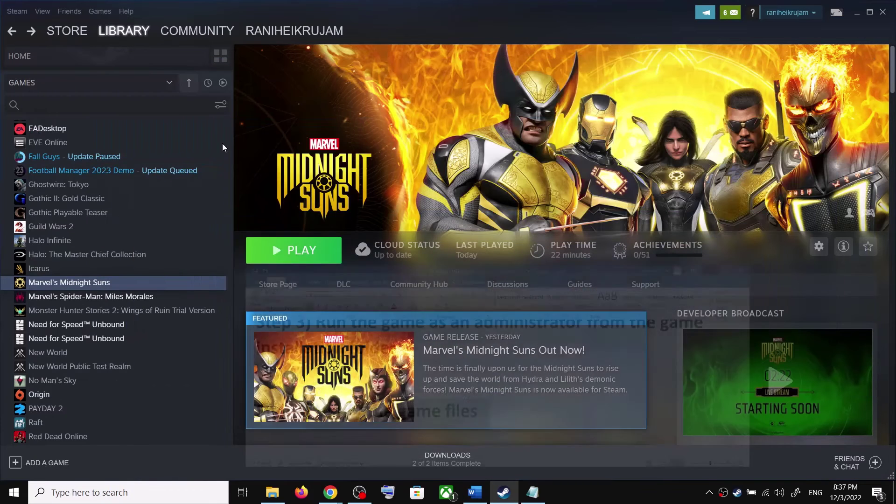
{"action": "left_click", "coordinate": [807, 67]}
- Open the Local Files properties of Marvel's Midnight Suns to locate the game file integrity check, and close the properties
{"action": "right_click", "coordinate": [93, 282]}
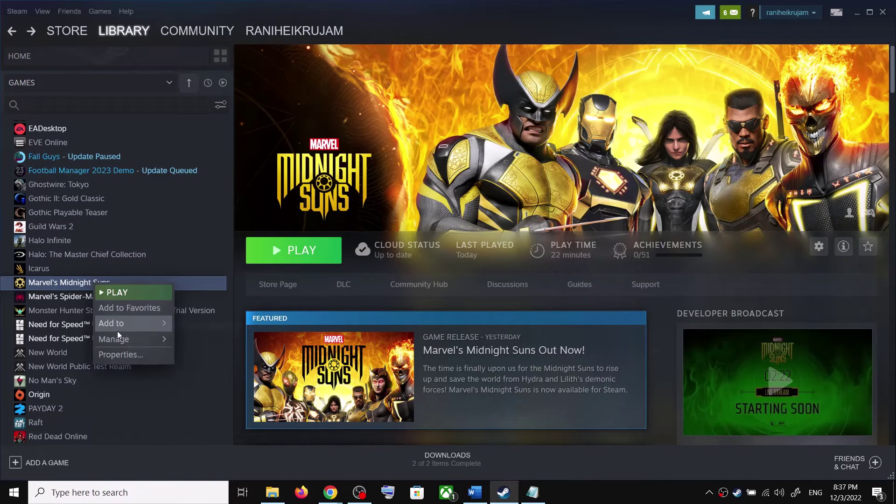
{"action": "left_click", "coordinate": [113, 351]}
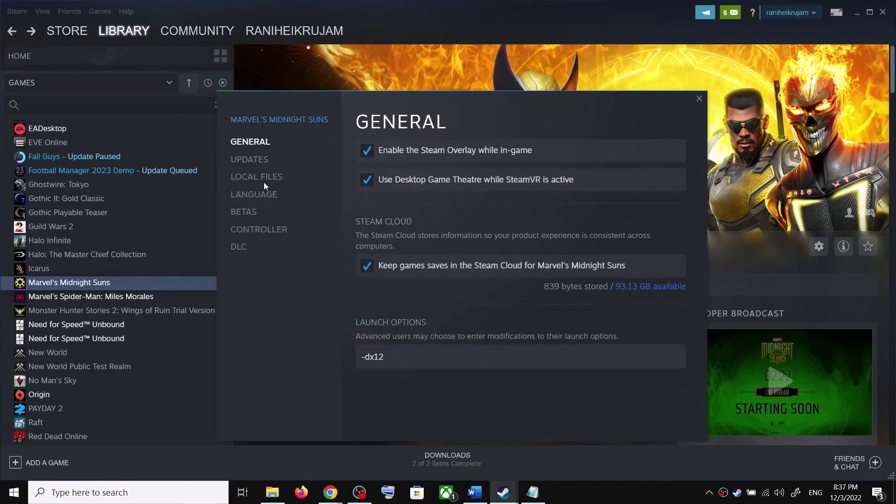
{"action": "left_click", "coordinate": [265, 180]}
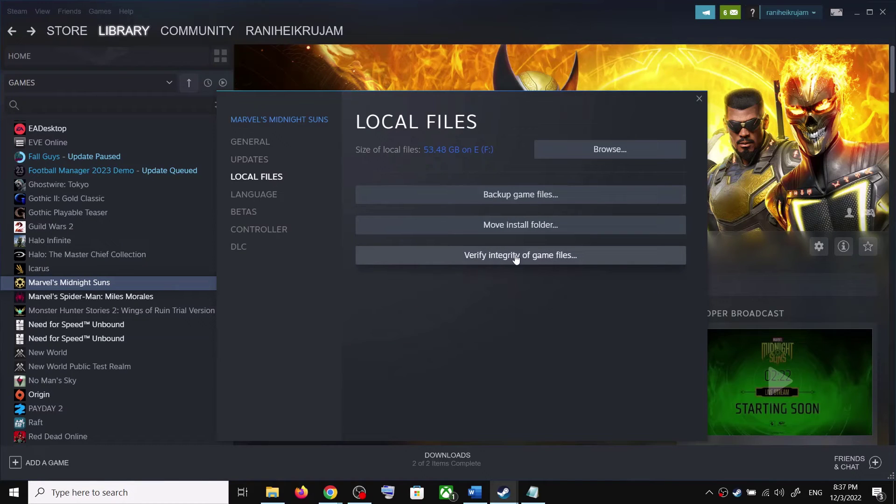
{"action": "left_click", "coordinate": [699, 99]}
- Switch to the Word notes and highlight the Step 5 clean driver installation instruction with its NVIDIA and AMD links
{"action": "left_click", "coordinate": [475, 492]}
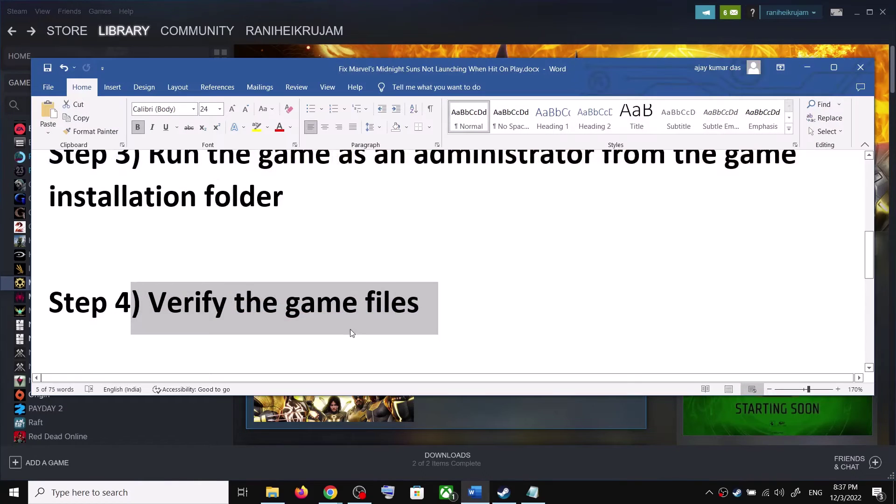
{"action": "scroll", "coordinate": [352, 332], "scroll_direction": "down", "scroll_amount": 3}
{"action": "left_click_drag", "start_coordinate": [156, 280], "coordinate": [681, 271]}
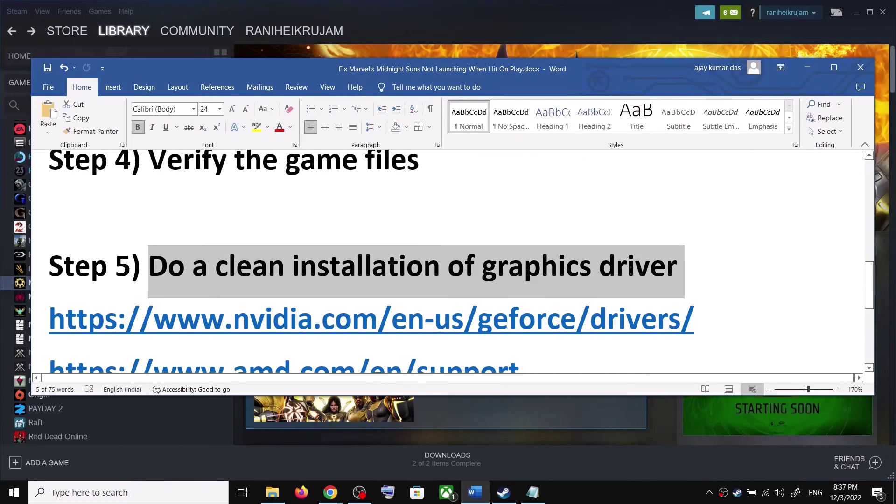
{"action": "scroll", "coordinate": [180, 262], "scroll_direction": "down", "scroll_amount": 1}
{"action": "left_click_drag", "start_coordinate": [88, 272], "coordinate": [715, 280]}
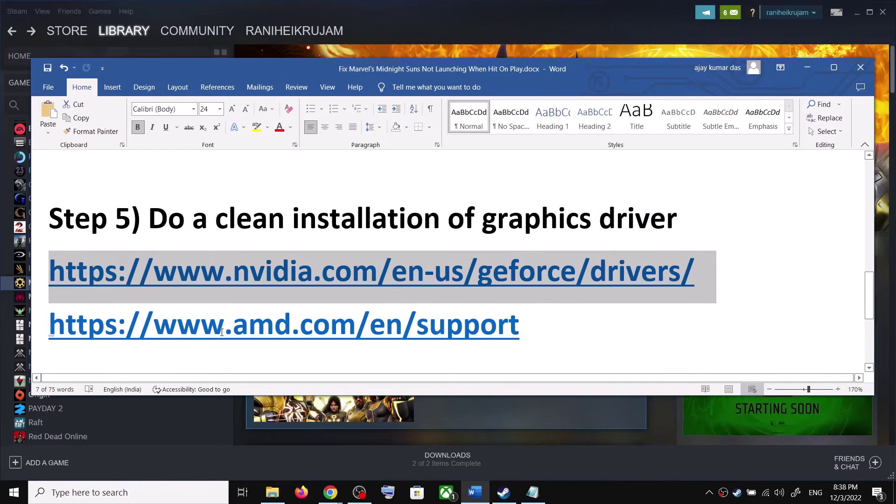
{"action": "left_click_drag", "start_coordinate": [49, 327], "coordinate": [542, 324]}
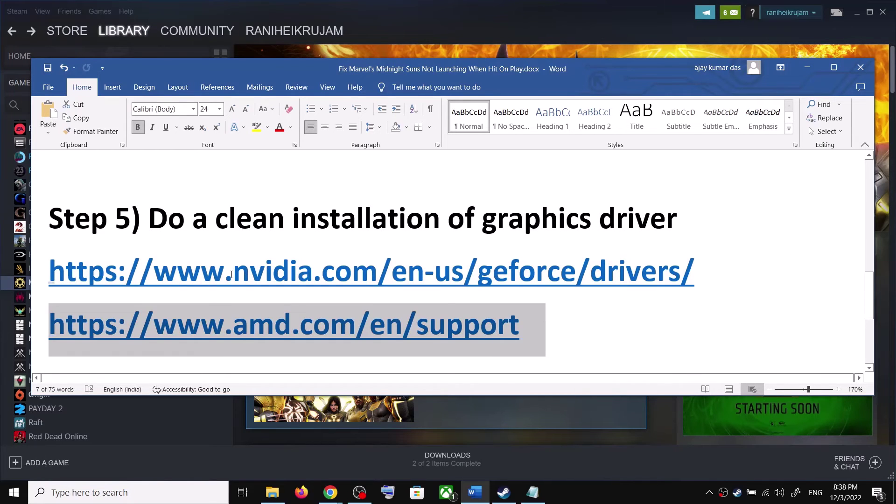
{"action": "left_click_drag", "start_coordinate": [232, 275], "coordinate": [566, 292]}
- On the NVIDIA GeForce drivers page in Chrome, search for GeForce 10 Series (Notebooks), GeForce GTX 1050, Windows 10 64-bit drivers
{"action": "left_click", "coordinate": [616, 494]}
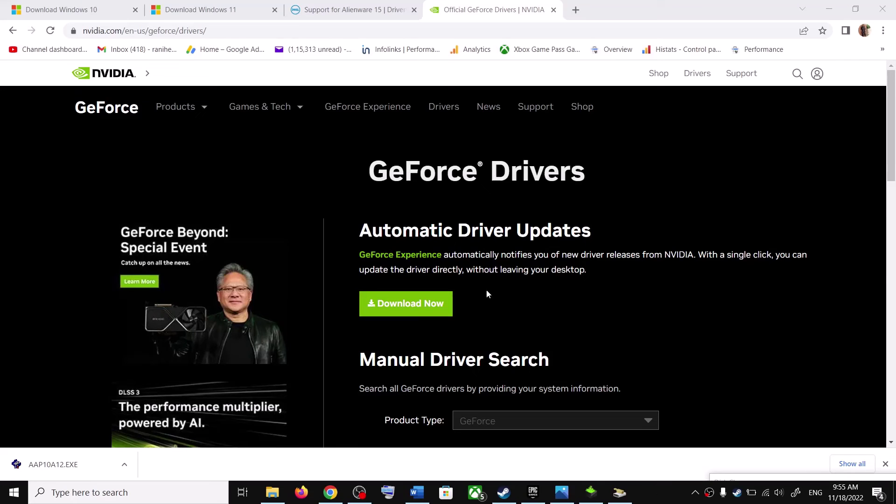
{"action": "scroll", "coordinate": [558, 298], "scroll_direction": "down", "scroll_amount": 5}
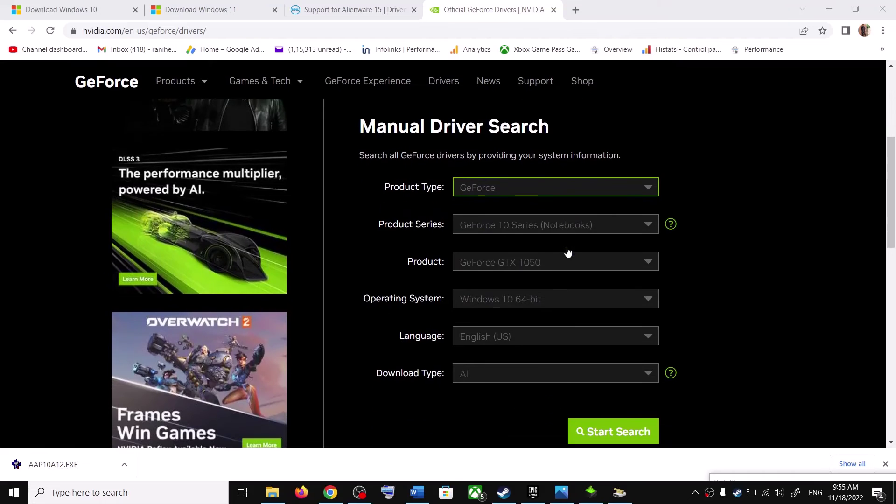
{"action": "left_click", "coordinate": [535, 306]}
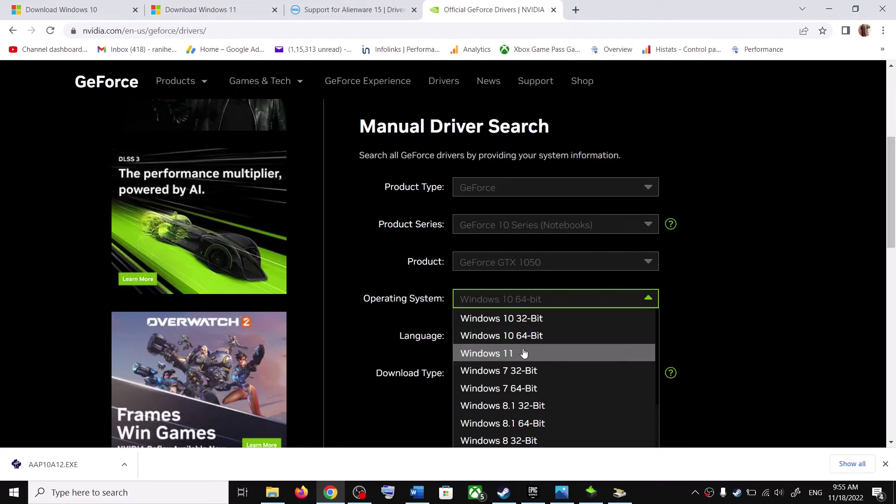
{"action": "left_click", "coordinate": [705, 306]}
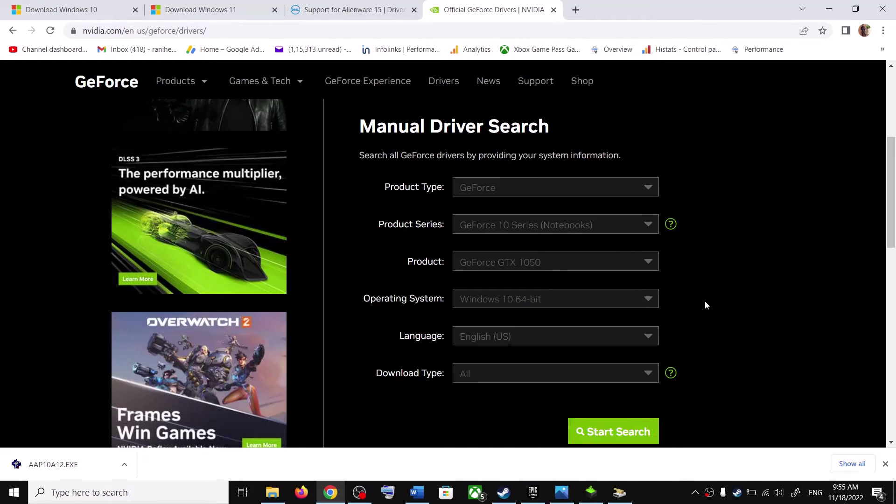
{"action": "left_click", "coordinate": [623, 435]}
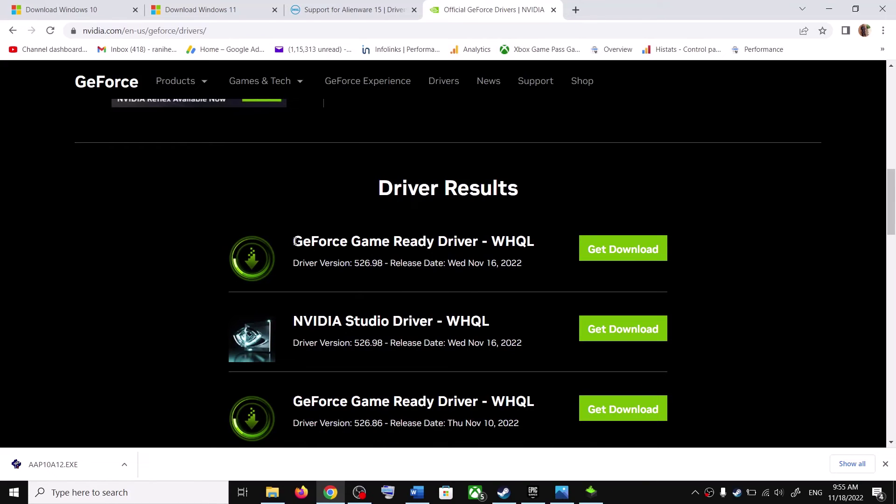
- Download the GeForce Game Ready Driver version 526.98 from the driver results
{"action": "left_click_drag", "start_coordinate": [295, 241], "coordinate": [465, 246]}
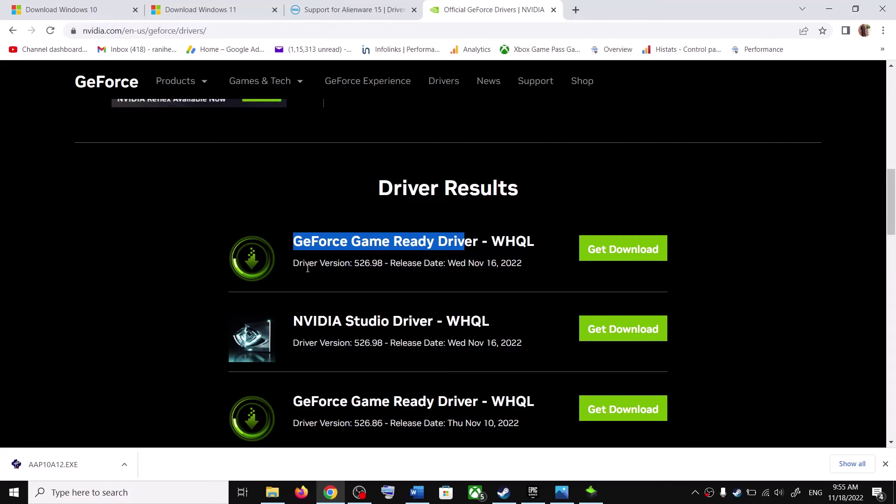
{"action": "left_click_drag", "start_coordinate": [295, 265], "coordinate": [383, 264]}
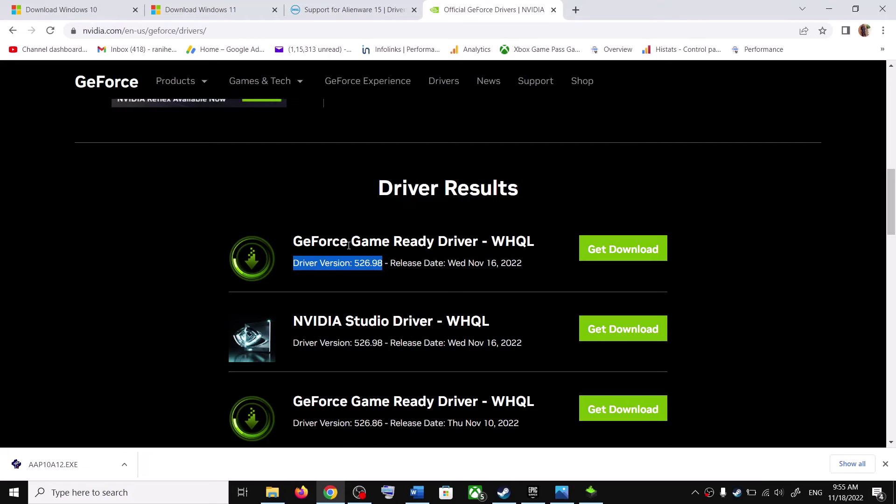
{"action": "left_click_drag", "start_coordinate": [306, 242], "coordinate": [470, 257]}
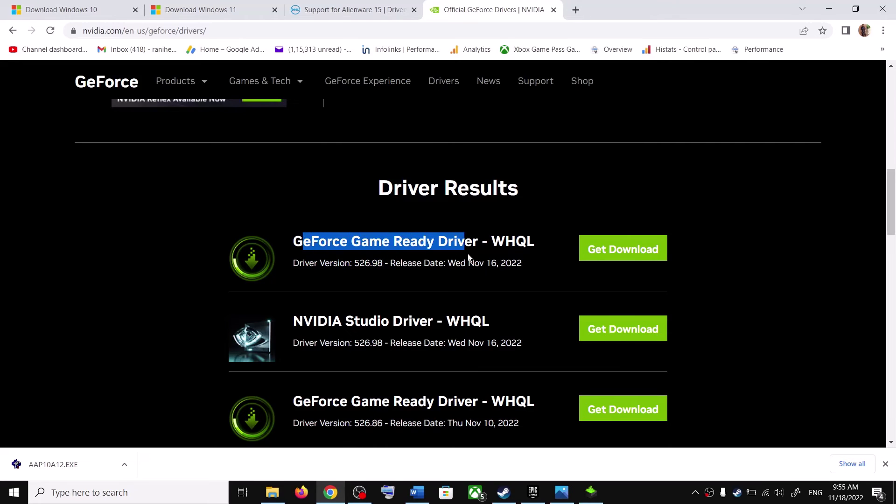
{"action": "left_click", "coordinate": [652, 251]}
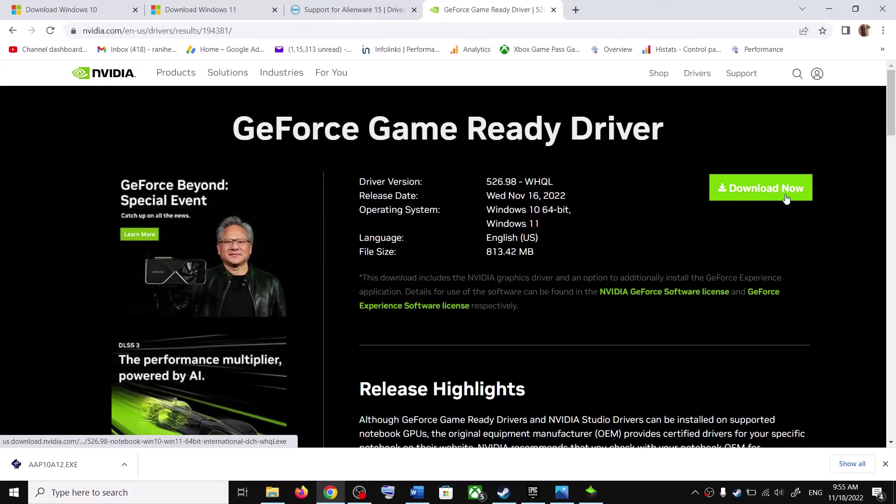
{"action": "left_click", "coordinate": [783, 197]}
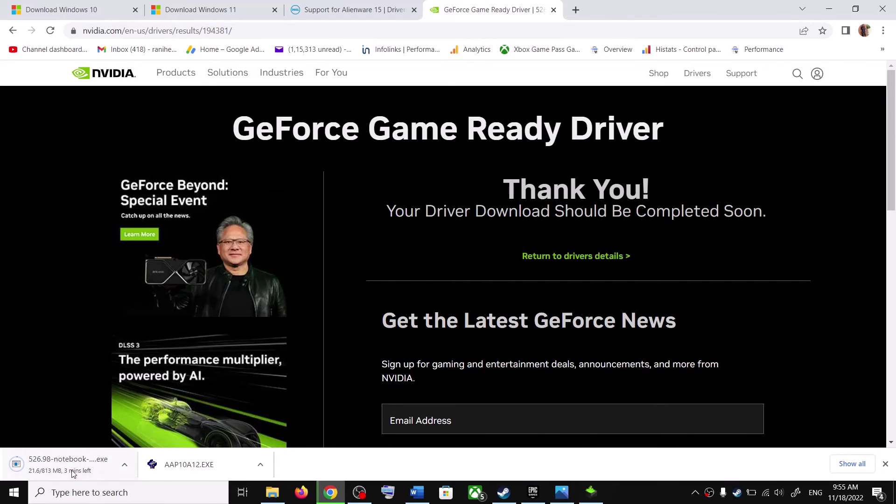
- In the NVIDIA installer, accept the license for the driver with GeForce Experience and start a Custom (Advanced) installation
{"action": "left_click", "coordinate": [591, 493]}
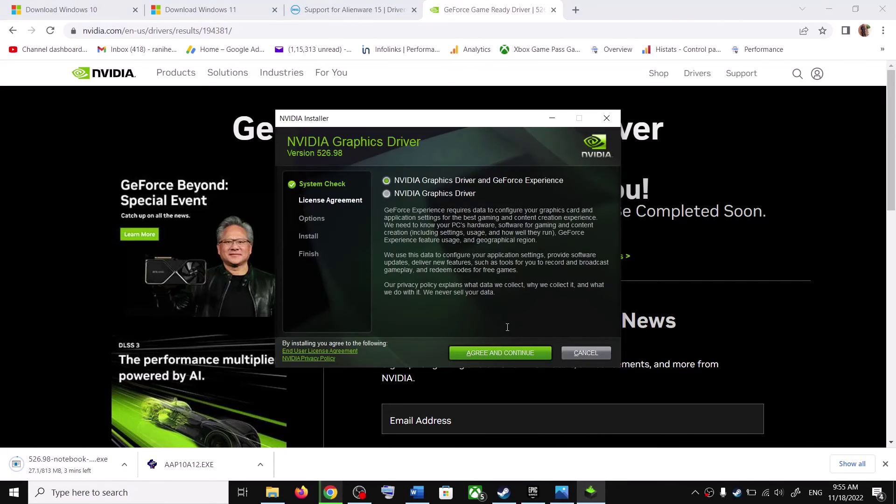
{"action": "left_click", "coordinate": [499, 354]}
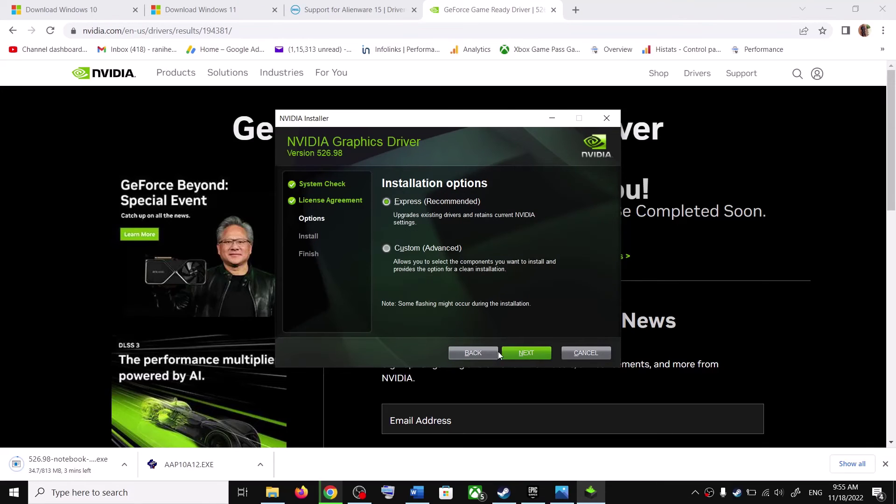
{"action": "left_click", "coordinate": [400, 251]}
{"action": "left_click", "coordinate": [528, 356]}
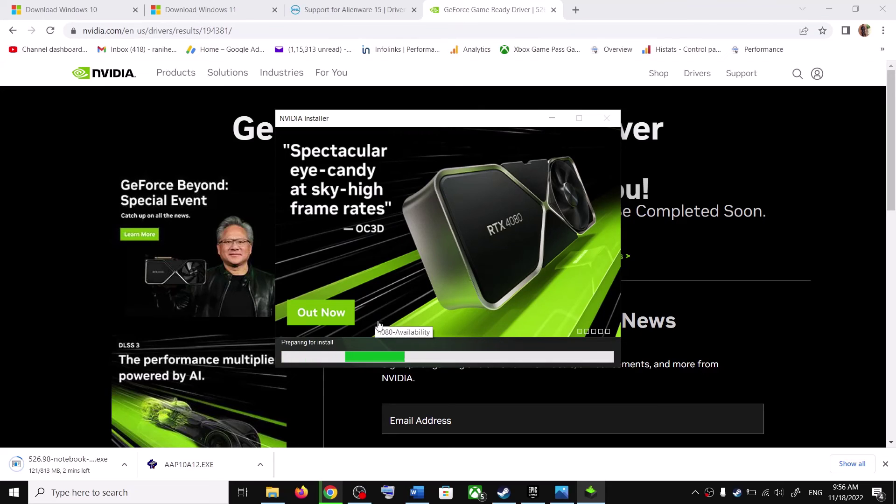
- Show the Windows power options to locate Restart, and dismiss them without restarting
{"action": "left_click", "coordinate": [14, 474]}
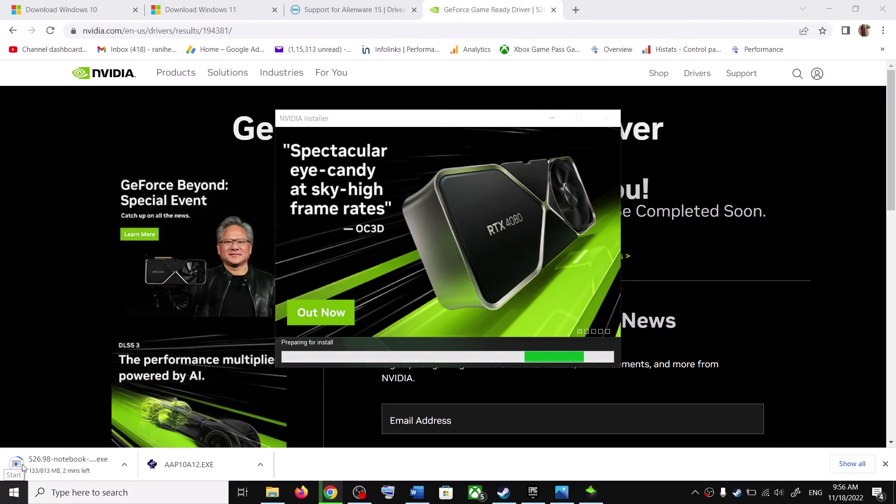
{"action": "left_click", "coordinate": [14, 492]}
{"action": "left_click", "coordinate": [27, 467]}
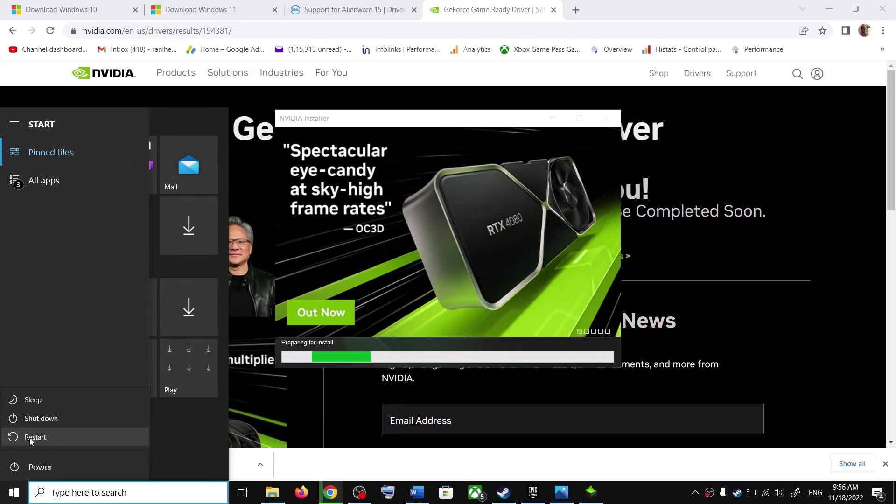
{"action": "left_click", "coordinate": [157, 432]}
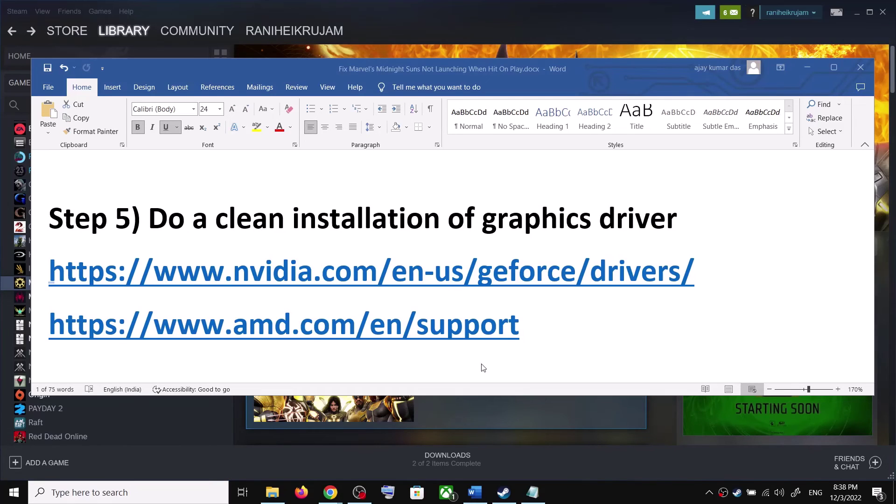
- Read Step 6 in the Word notes, minimize them and open the Steam properties of Marvel's Midnight Suns
{"action": "scroll", "coordinate": [320, 326], "scroll_direction": "down", "scroll_amount": 5}
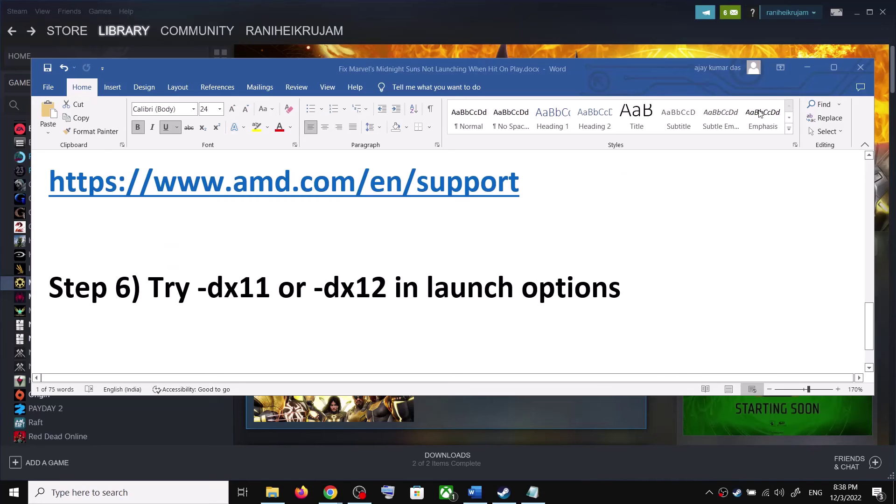
{"action": "left_click", "coordinate": [808, 67]}
{"action": "right_click", "coordinate": [106, 290]}
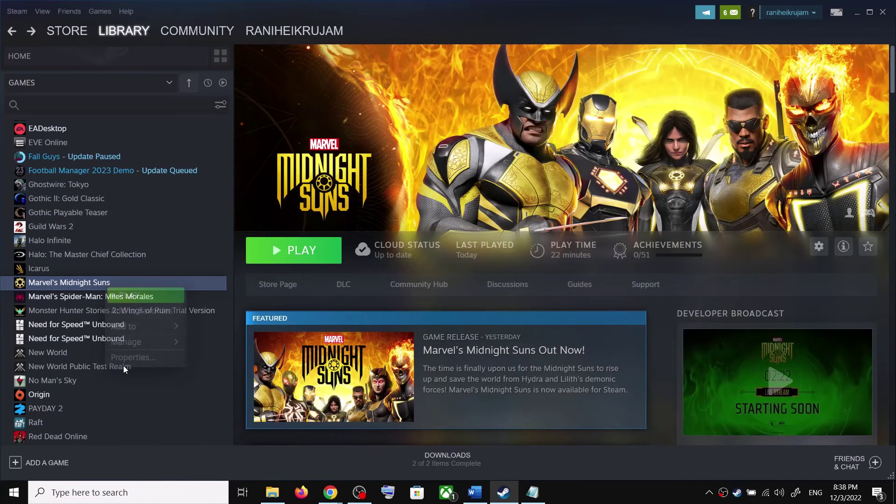
{"action": "left_click", "coordinate": [123, 364]}
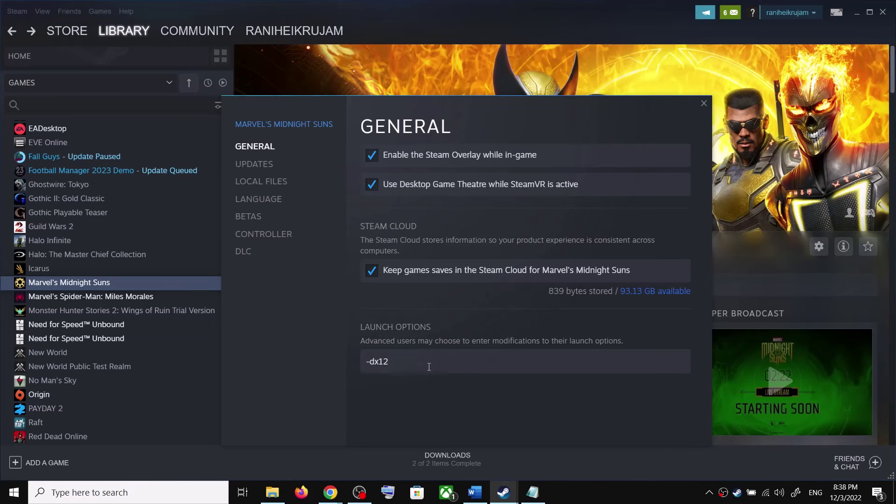
- Set the game's launch options to -dx11
{"action": "double_click", "coordinate": [410, 370]}
{"action": "key", "text": "BackSpace"}
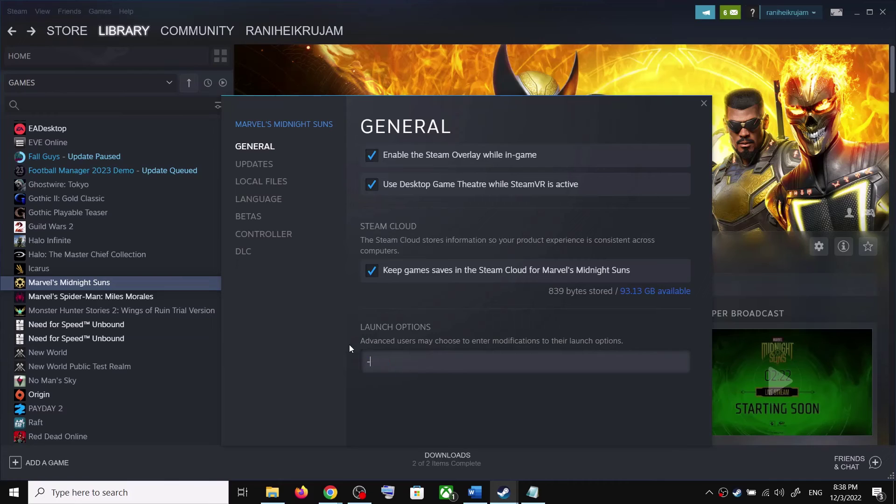
{"action": "type", "text": "dx11"}
{"action": "left_click", "coordinate": [400, 388]}
- Change the game's launch options to -dx12
{"action": "left_click_drag", "start_coordinate": [390, 362], "coordinate": [387, 363]}
{"action": "type", "text": "2"}
{"action": "left_click", "coordinate": [424, 408]}
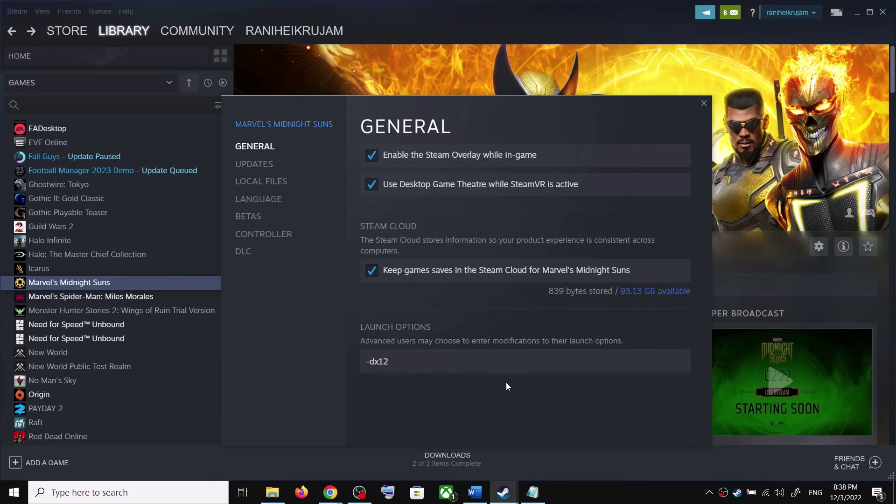
- Clear the launch options of Marvel's Midnight Suns and close its properties
{"action": "left_click", "coordinate": [644, 362]}
{"action": "key", "text": "ctrl+a"}
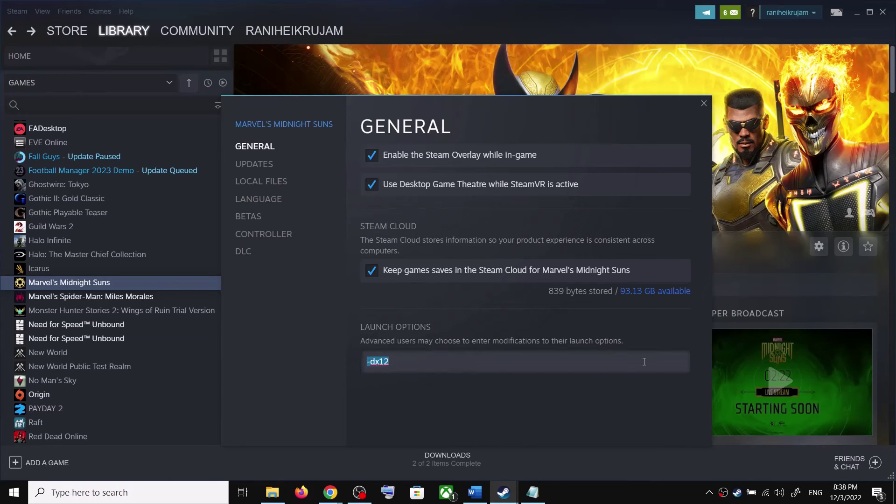
{"action": "key", "text": "BackSpace"}
{"action": "left_click", "coordinate": [704, 104]}
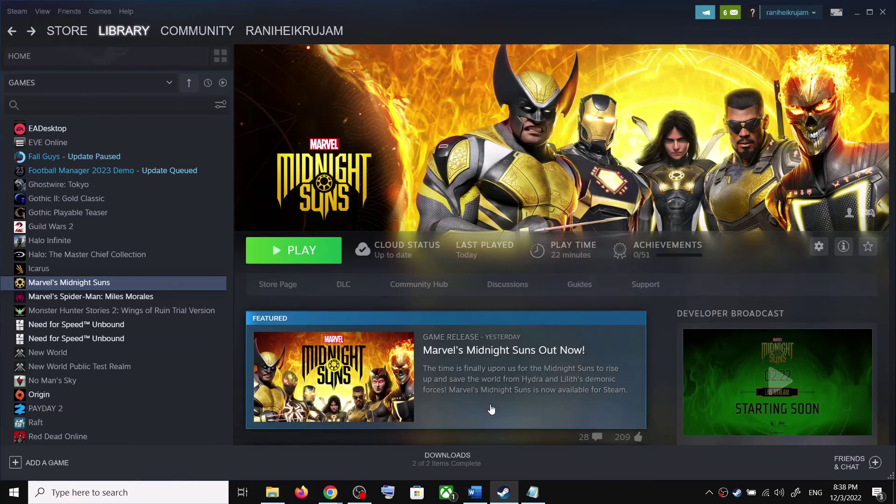
- Copy the word Oculus from Step 7 of the Word notes, search Windows for it, and dismiss the search and notes
{"action": "key", "text": "alt+Tab"}
{"action": "scroll", "coordinate": [337, 312], "scroll_direction": "down", "scroll_amount": 1}
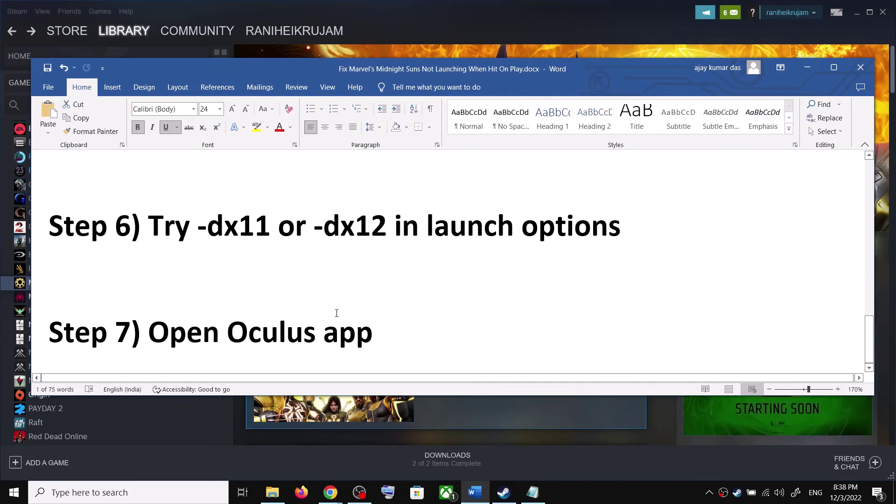
{"action": "mouse_move", "coordinate": [227, 327]}
{"action": "left_mouse_down"}
{"action": "mouse_move", "coordinate": [373, 335]}
{"action": "mouse_move", "coordinate": [235, 335]}
{"action": "left_mouse_up"}
{"action": "key", "text": "ctrl+c"}
{"action": "left_click", "coordinate": [170, 492]}
{"action": "key", "text": "ctrl+v"}
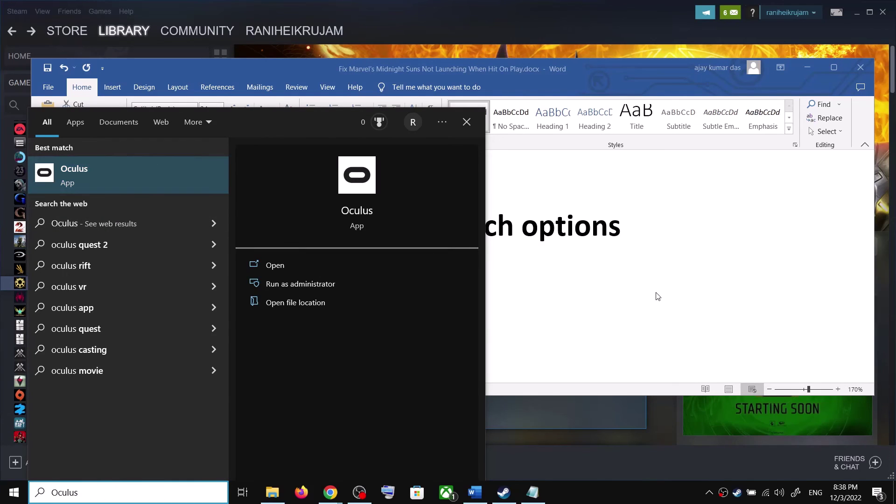
{"action": "key", "text": "Escape"}
{"action": "left_click", "coordinate": [808, 67]}
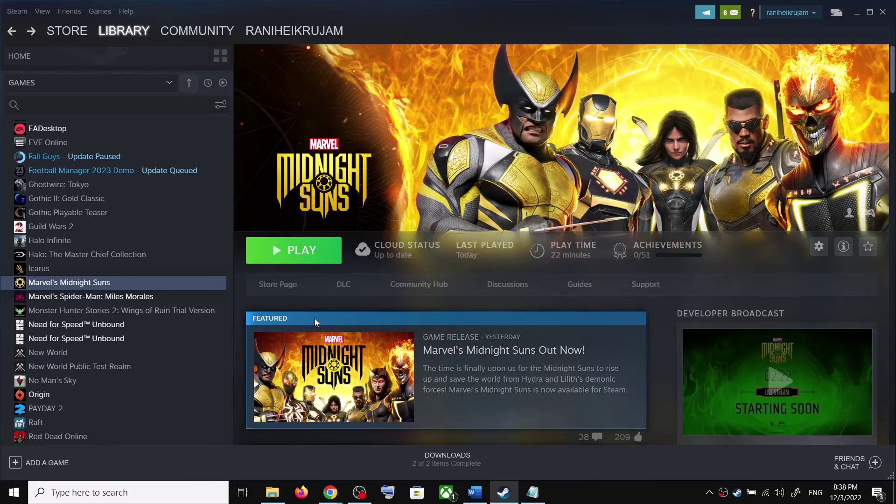
- Show the Uninstall option among the management commands of Marvel's Midnight Suns, and dismiss it without uninstalling
{"action": "right_click", "coordinate": [134, 284]}
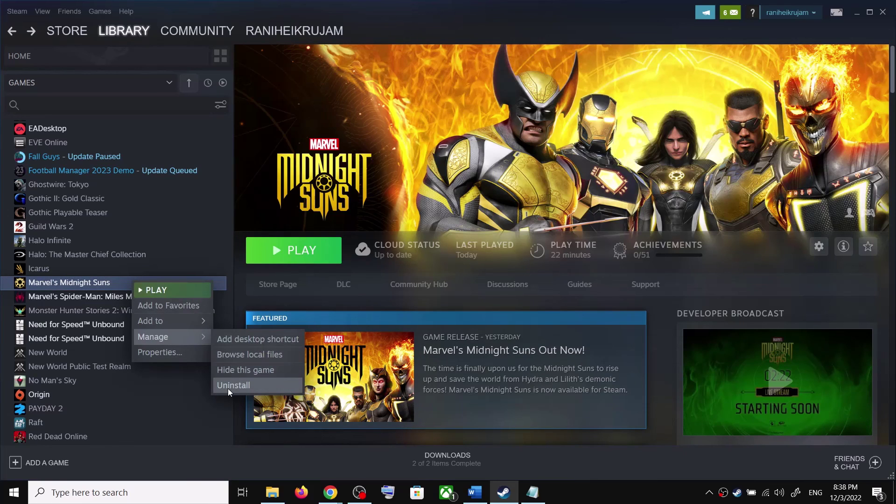
{"action": "left_click", "coordinate": [241, 273]}
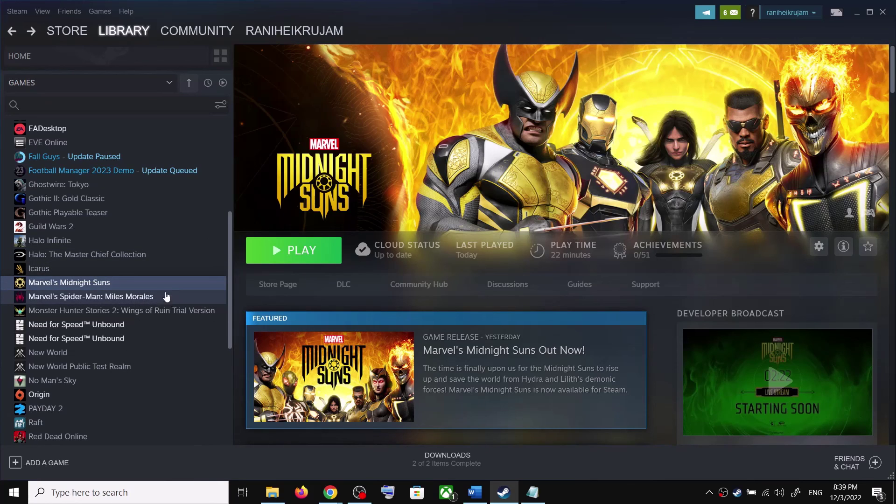
{"action": "left_click", "coordinate": [208, 291]}
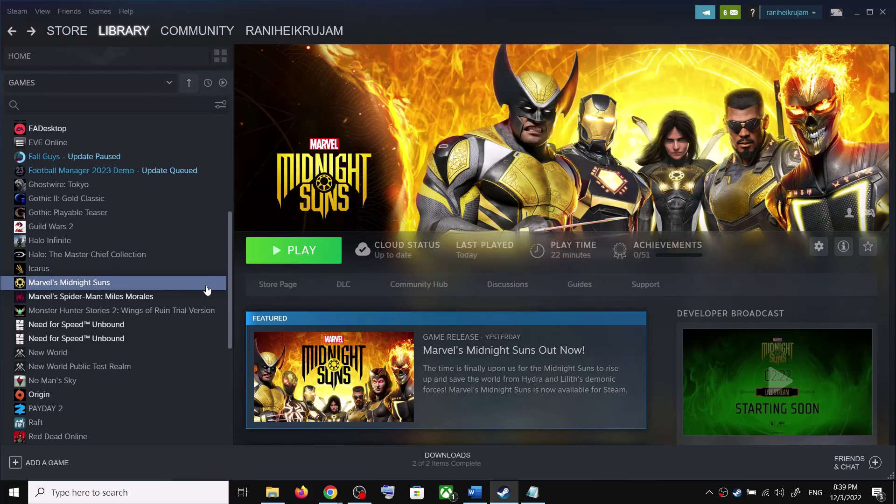